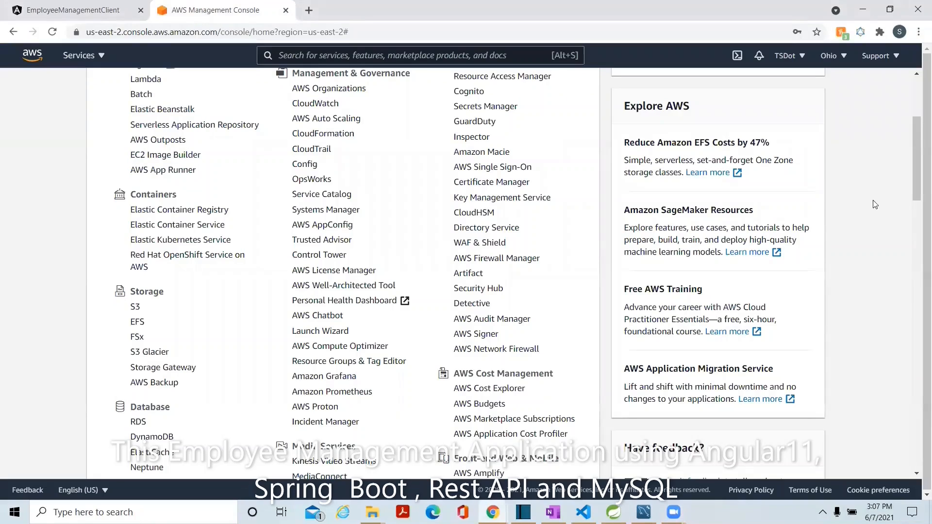
Look through the compute, storage and database services in the AWS services list.
{"action": "scroll", "coordinate": [914, 183], "scroll_direction": "up", "scroll_amount": 3}
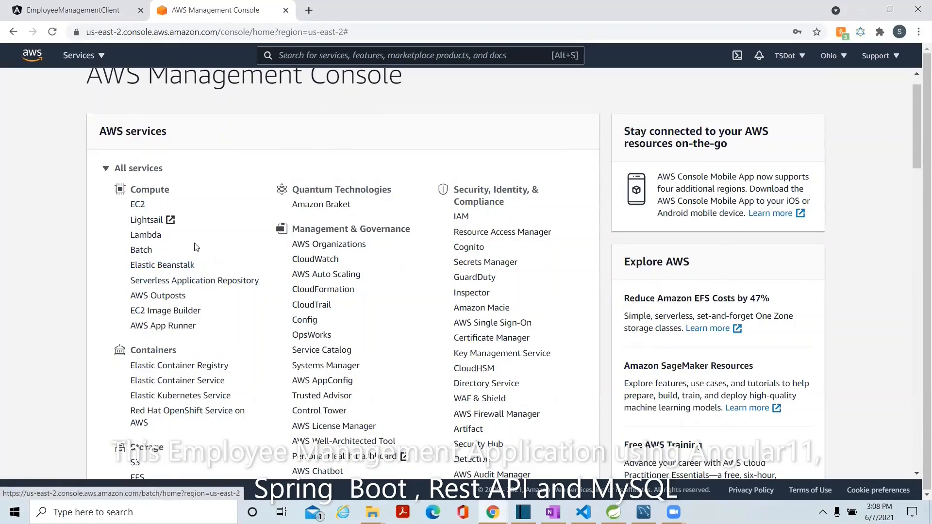
{"action": "scroll", "coordinate": [158, 461], "scroll_direction": "down", "scroll_amount": 2}
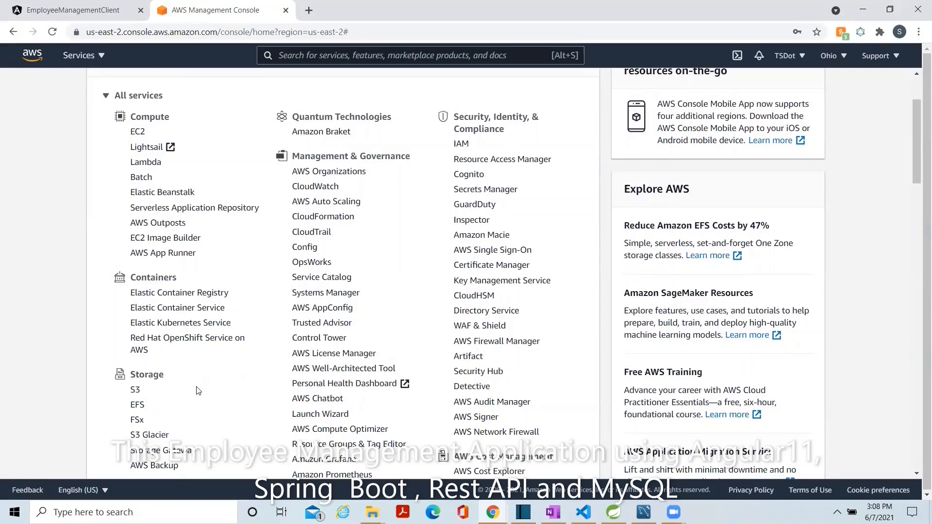
{"action": "scroll", "coordinate": [198, 391], "scroll_direction": "down", "scroll_amount": 2}
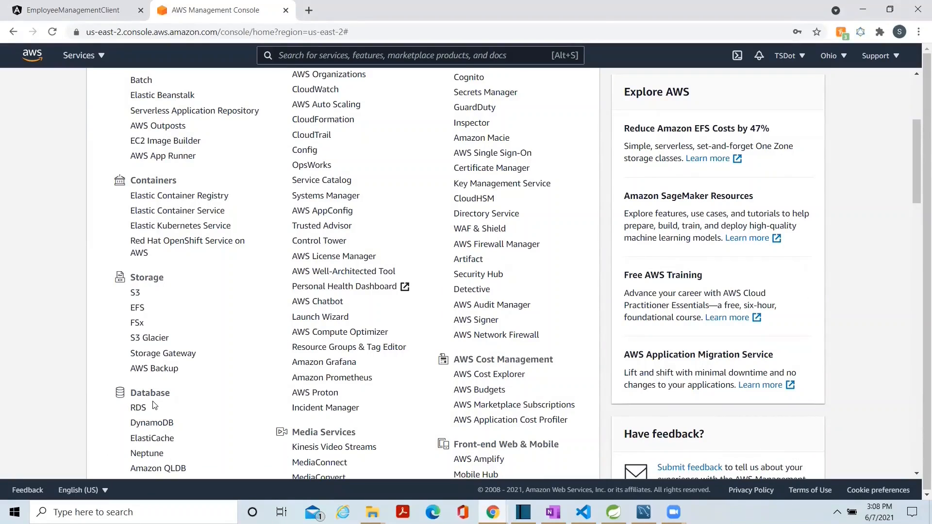
Switch to the EmployeeManagementClient page and look over the Create Employee form and the employee list.
{"action": "left_click", "coordinate": [87, 11]}
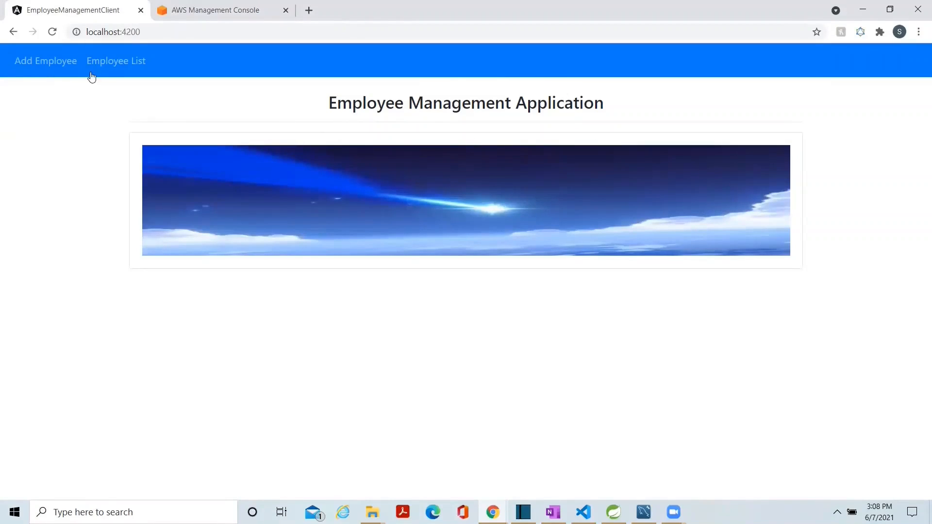
{"action": "left_click", "coordinate": [50, 74]}
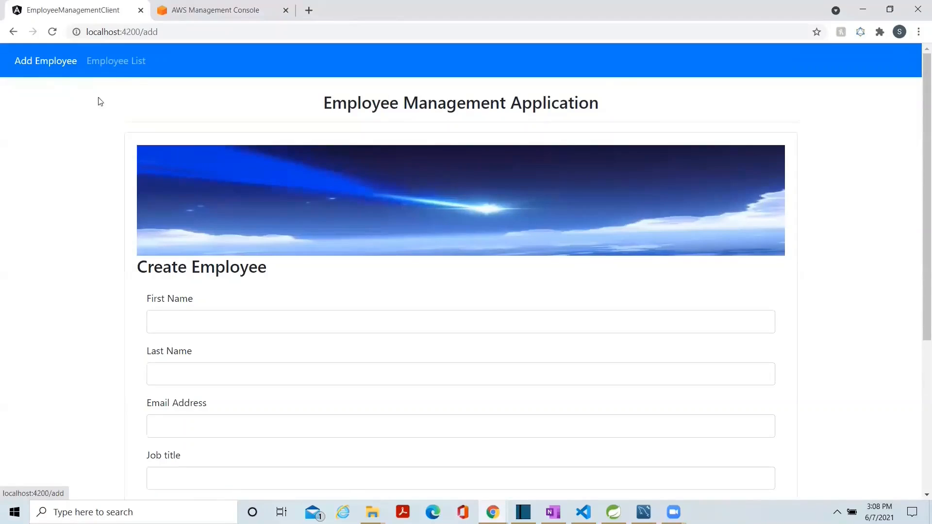
{"action": "left_click", "coordinate": [117, 72]}
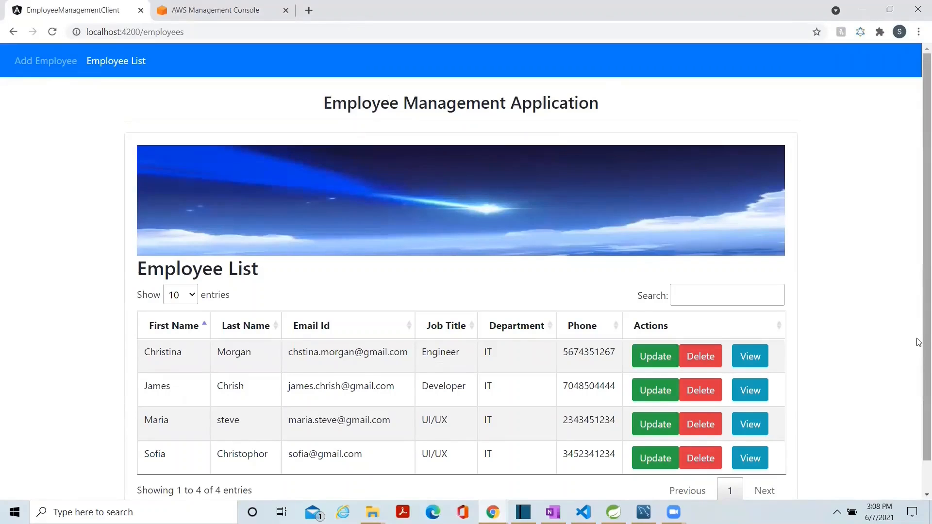
{"action": "scroll", "coordinate": [917, 358], "scroll_direction": "down", "scroll_amount": 1}
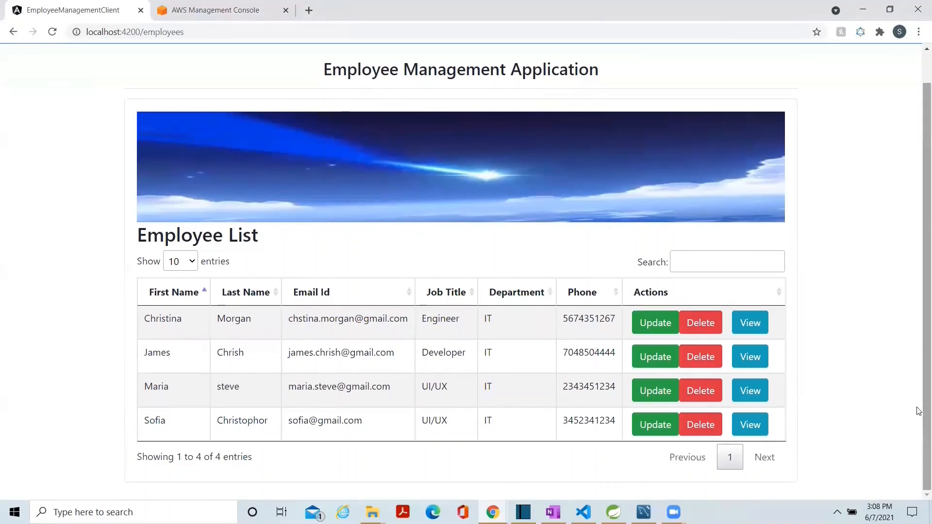
Inspect the first listed employee's update form and details page, returning to the employee list after each.
{"action": "left_click", "coordinate": [652, 326]}
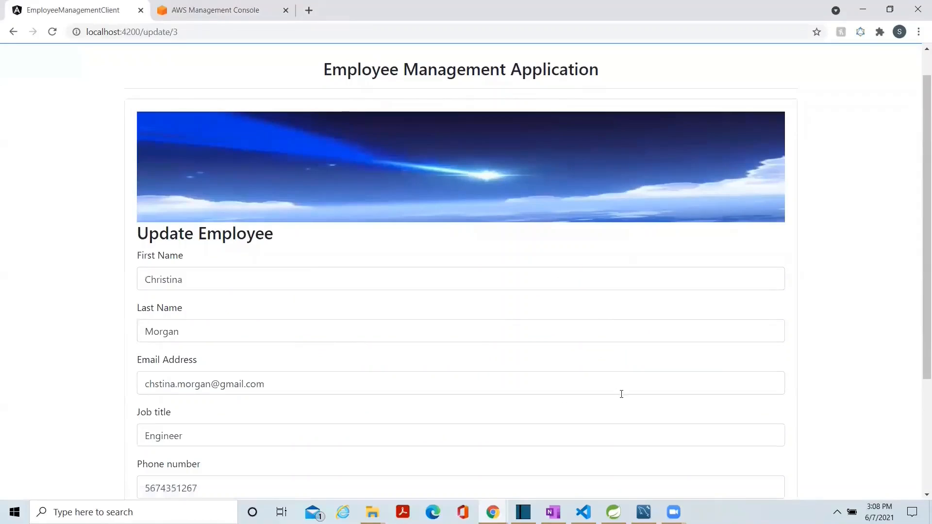
{"action": "scroll", "coordinate": [917, 443], "scroll_direction": "down", "scroll_amount": 3}
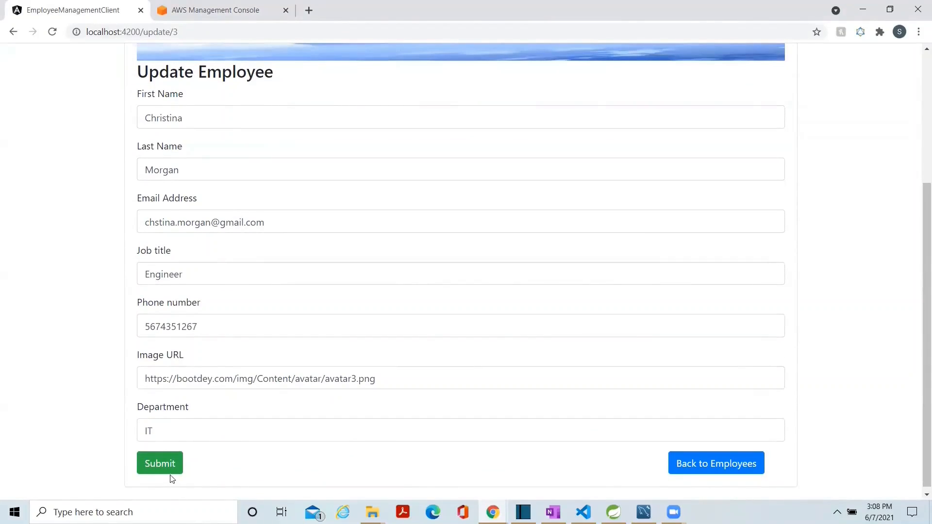
{"action": "left_click", "coordinate": [703, 466]}
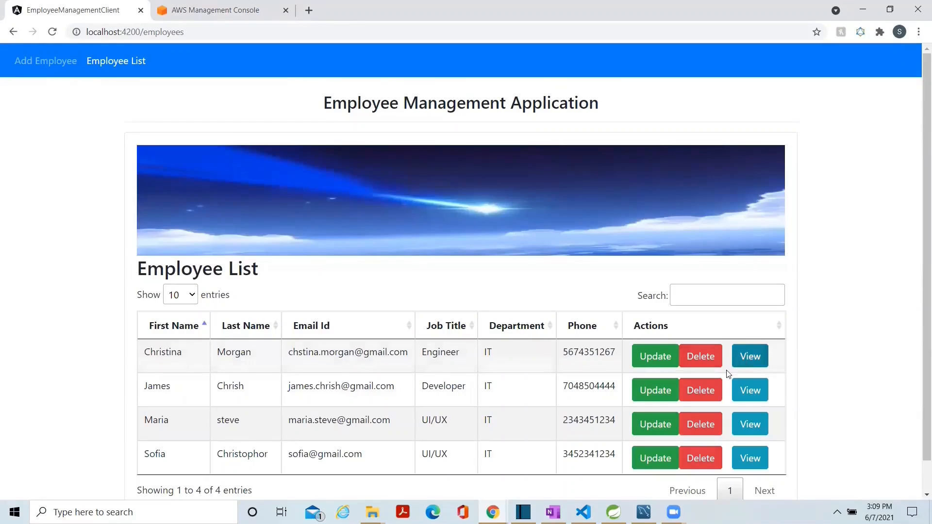
{"action": "left_click", "coordinate": [751, 363]}
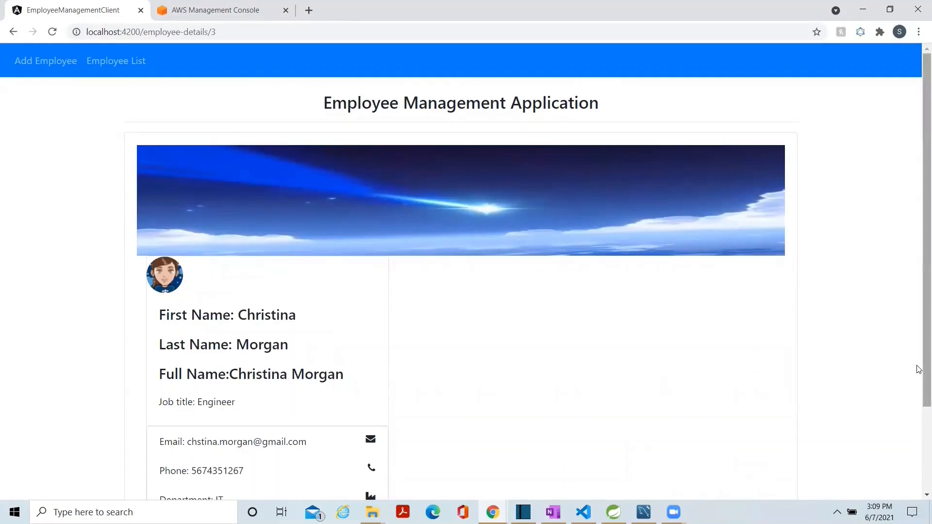
{"action": "scroll", "coordinate": [917, 369], "scroll_direction": "down", "scroll_amount": 2}
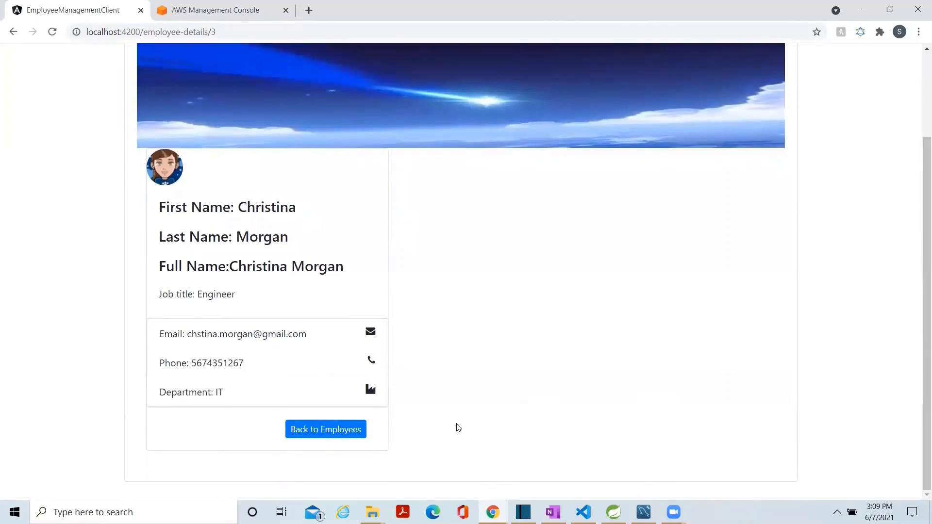
{"action": "left_click", "coordinate": [335, 434]}
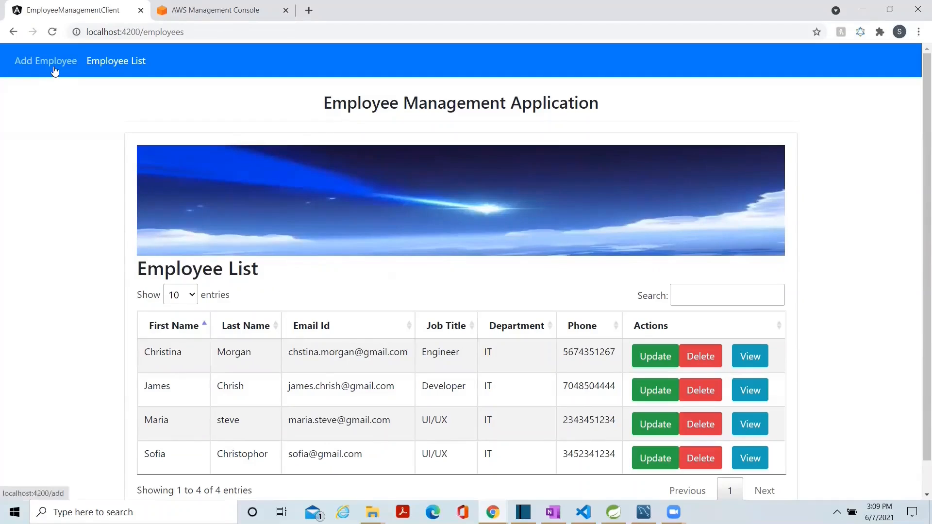
Start a new employee record and enter the employee's first and last name.
{"action": "left_click", "coordinate": [51, 66]}
{"action": "left_click", "coordinate": [172, 320]}
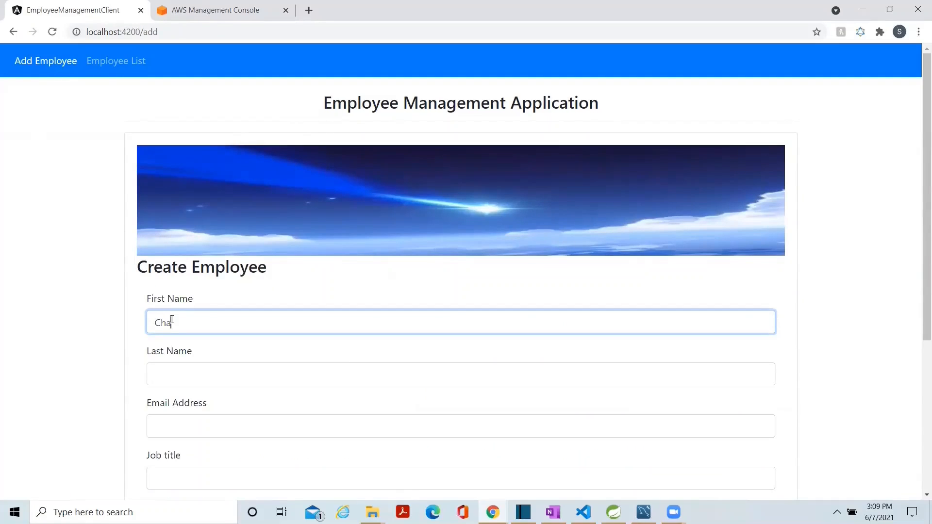
{"action": "left_click", "coordinate": [183, 381]}
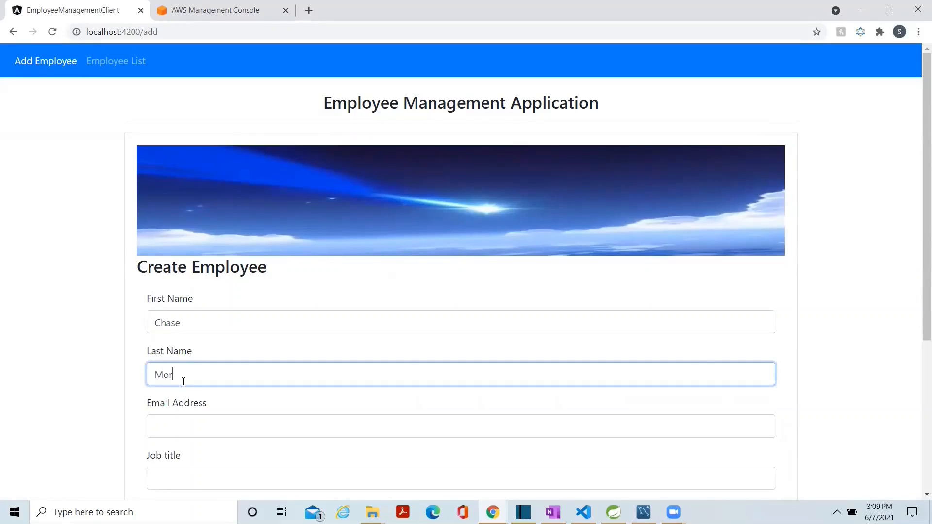
Enter the new employee's email address.
{"action": "left_click", "coordinate": [179, 430]}
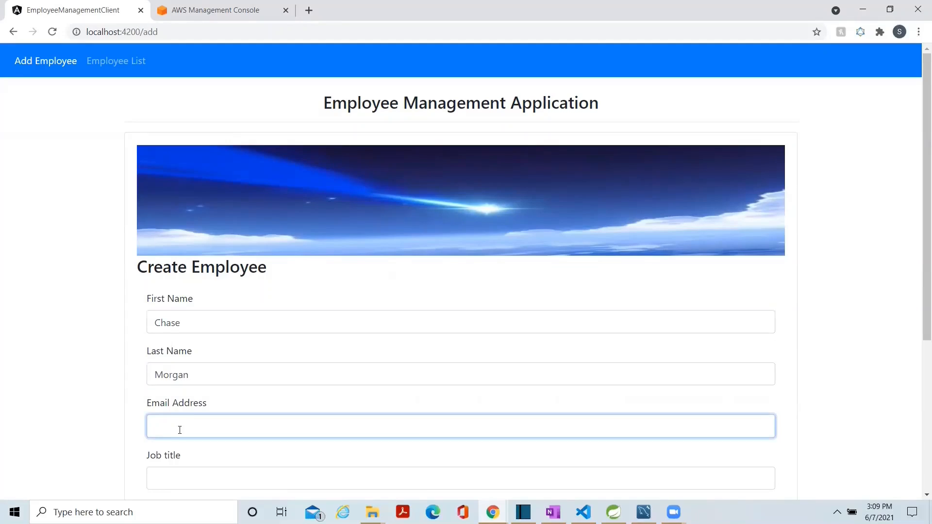
Set the new employee's job title to UI/UX and fill in the phone number.
{"action": "left_click", "coordinate": [182, 474]}
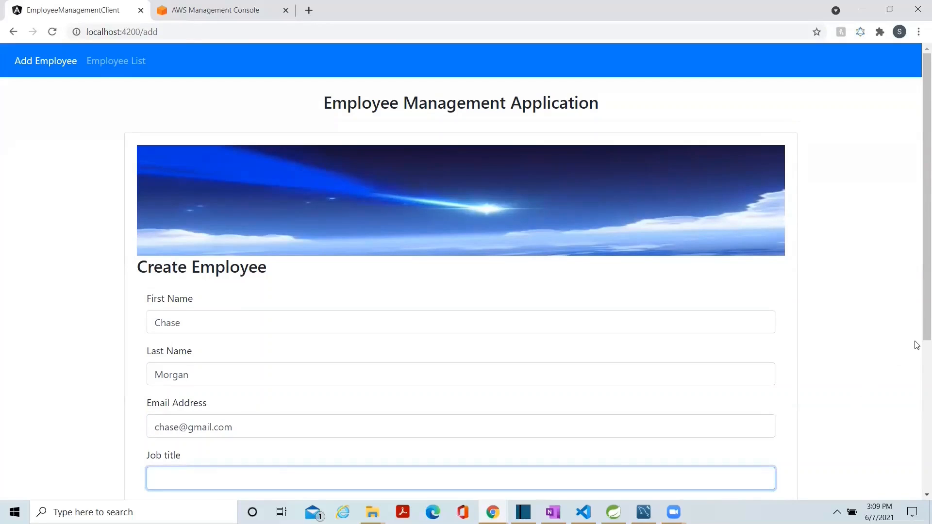
{"action": "left_click_drag", "start_coordinate": [918, 342], "coordinate": [918, 445]}
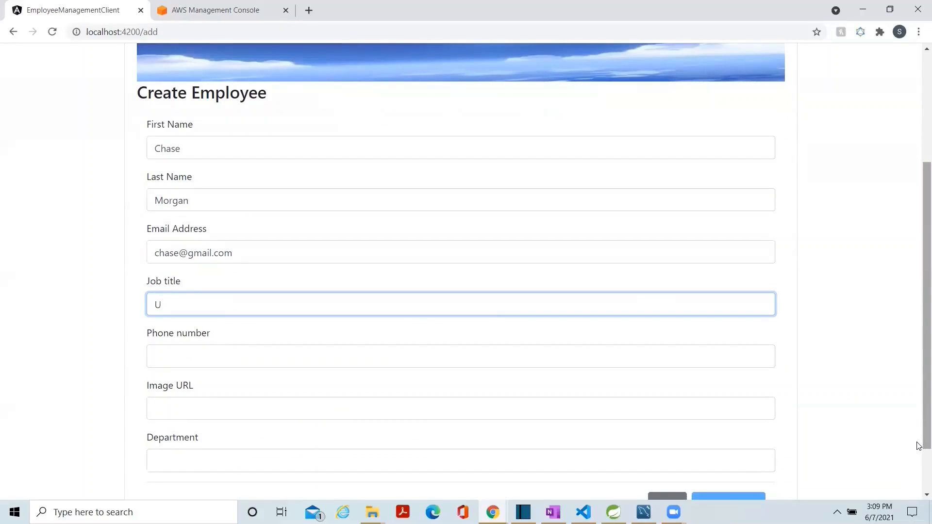
{"action": "type", "text": "UI/UX"}
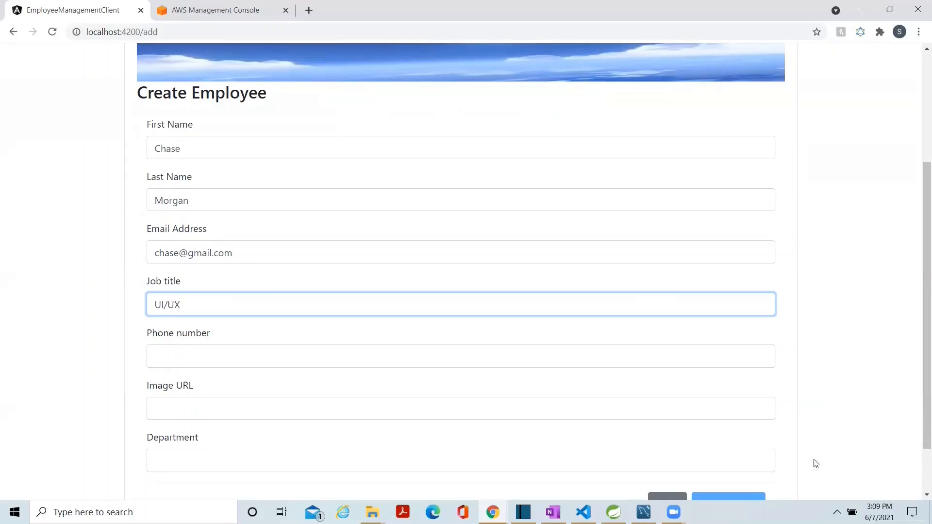
{"action": "left_click", "coordinate": [175, 363]}
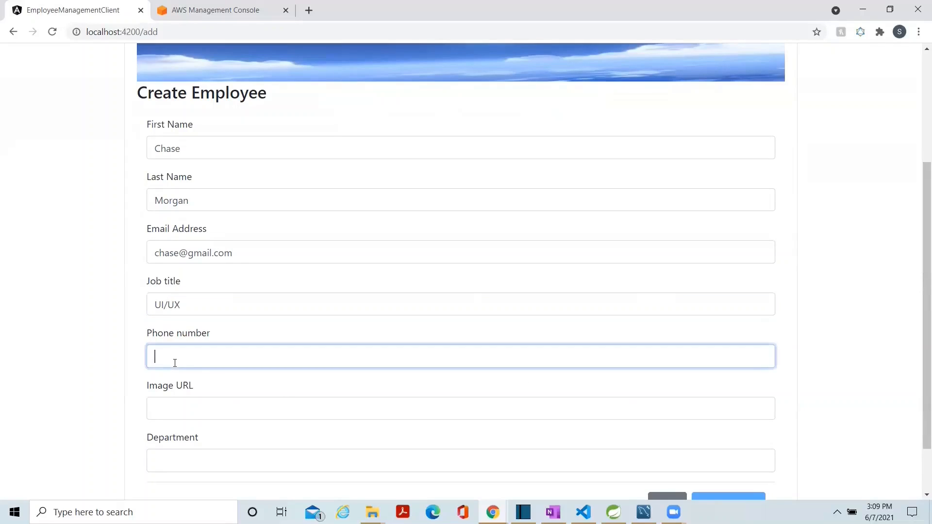
{"action": "left_click", "coordinate": [172, 409]}
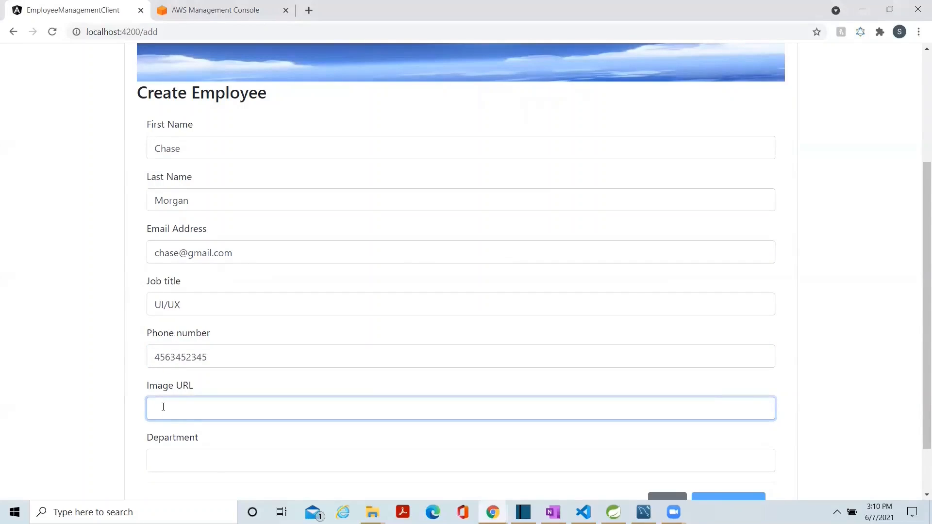
{"action": "type", "text": "https://bootdey.com/img/Content/avatar/avatar7.png"}
{"action": "left_click", "coordinate": [174, 459]}
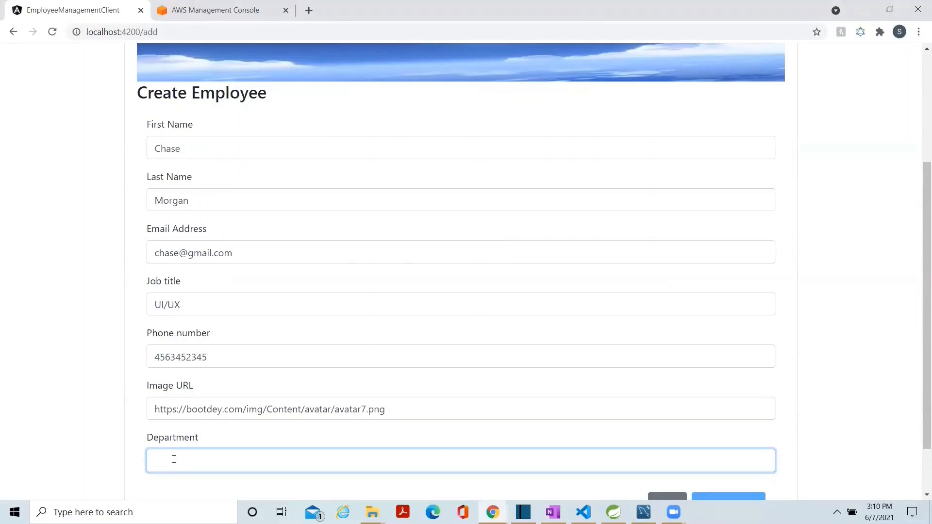
{"action": "type", "text": "IT"}
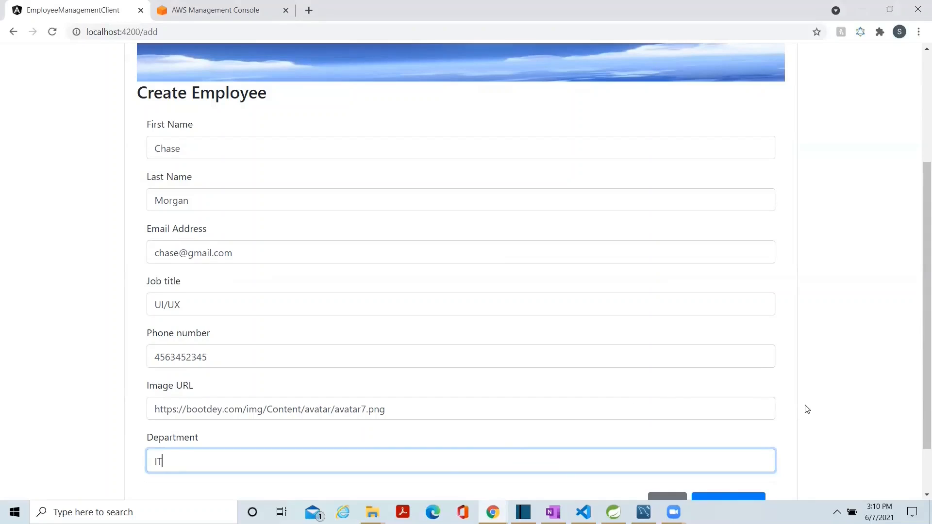
Clear the department, enter IT again and save the new employee.
{"action": "left_click_drag", "start_coordinate": [916, 373], "coordinate": [918, 408]}
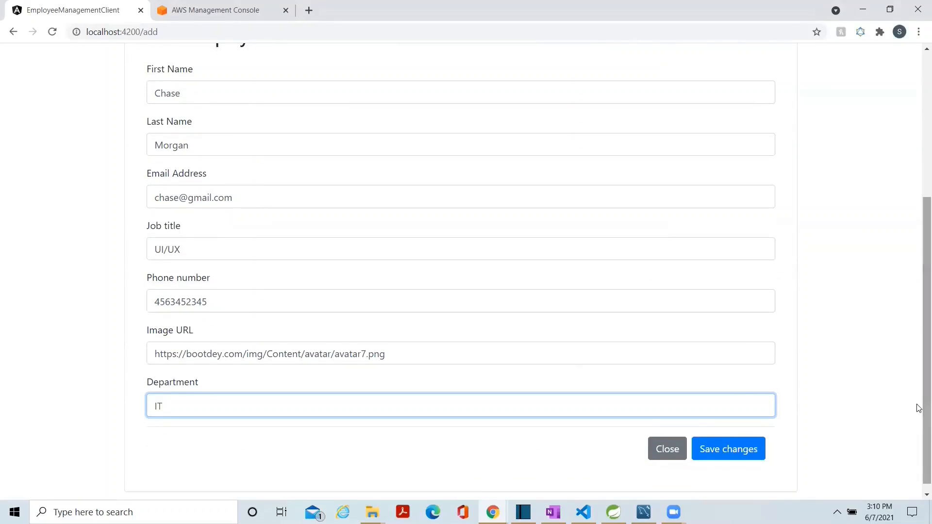
{"action": "key", "text": "BackSpace"}
{"action": "key", "text": "BackSpace"}
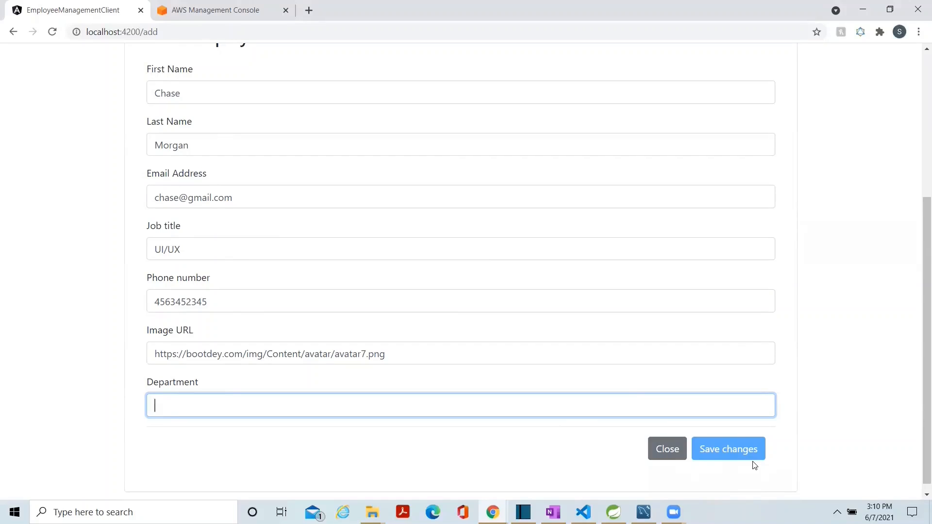
{"action": "type", "text": "IT"}
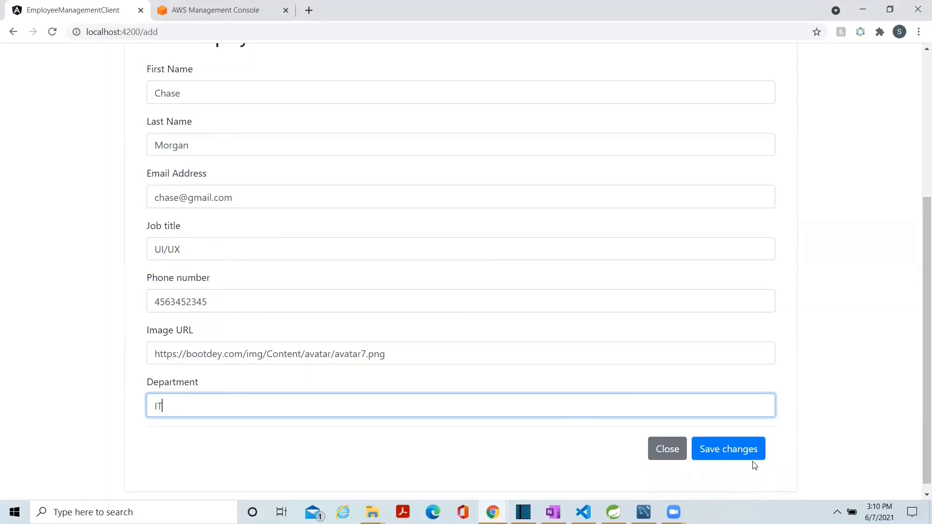
{"action": "left_click", "coordinate": [724, 456]}
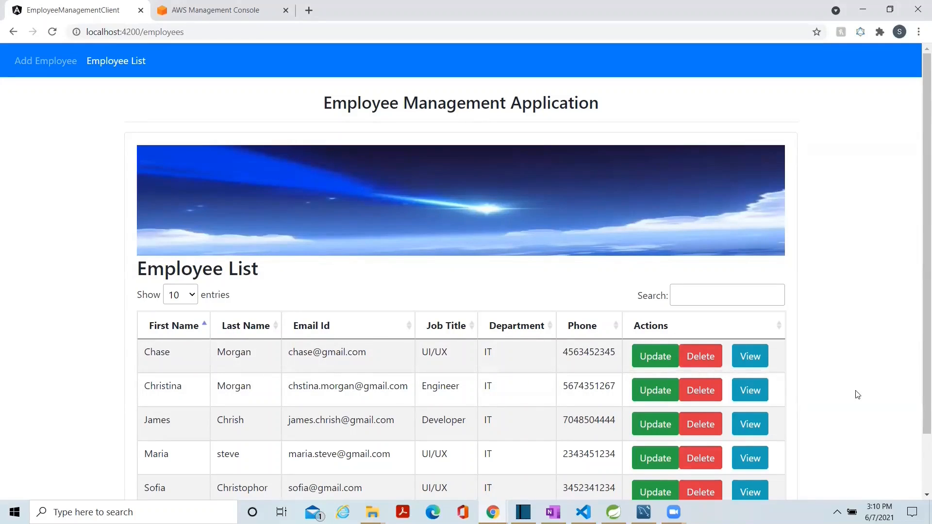
Open the newly added employee's record for updating and replace the first name.
{"action": "scroll", "coordinate": [918, 392], "scroll_direction": "down", "scroll_amount": 1}
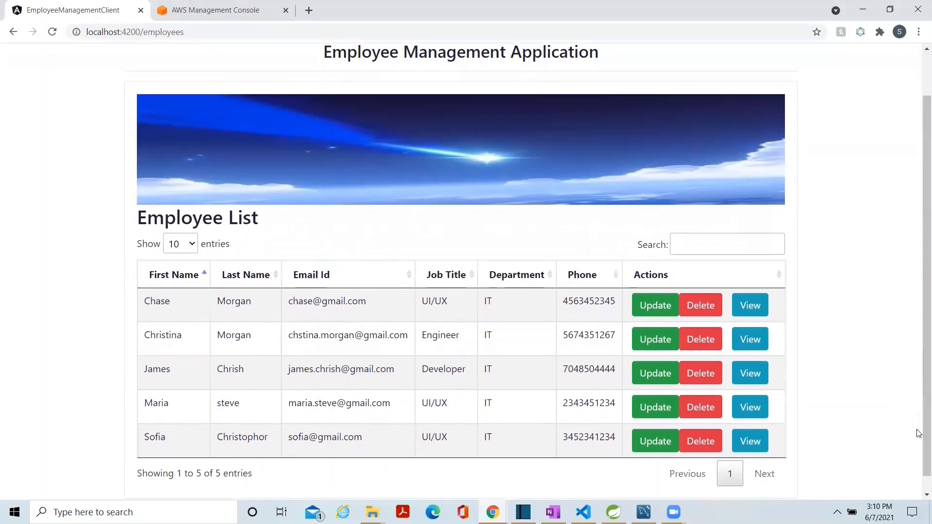
{"action": "left_click", "coordinate": [650, 311]}
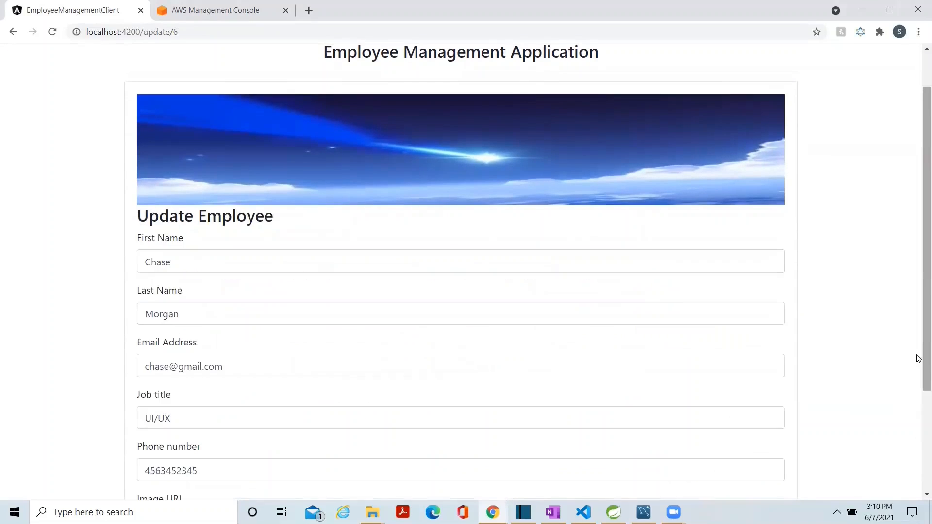
{"action": "scroll", "coordinate": [918, 388], "scroll_direction": "down", "scroll_amount": 2}
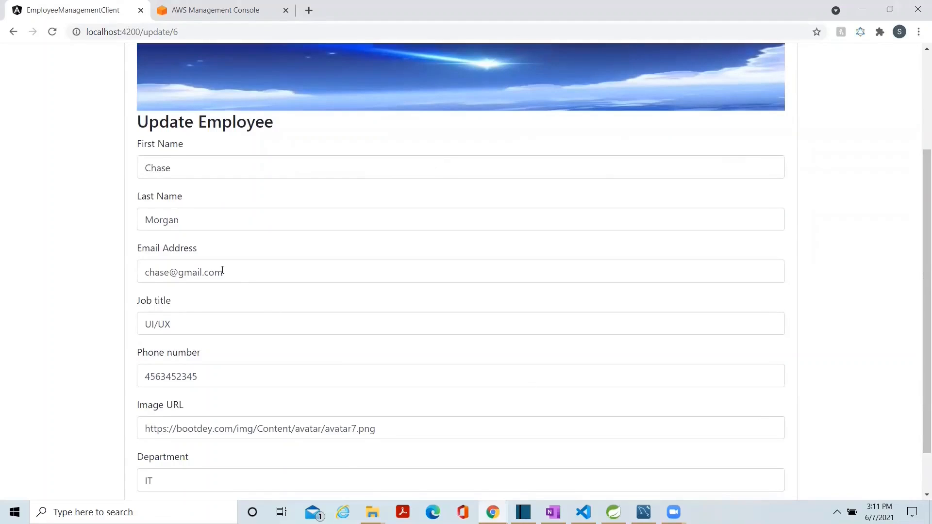
{"action": "double_click", "coordinate": [161, 160]}
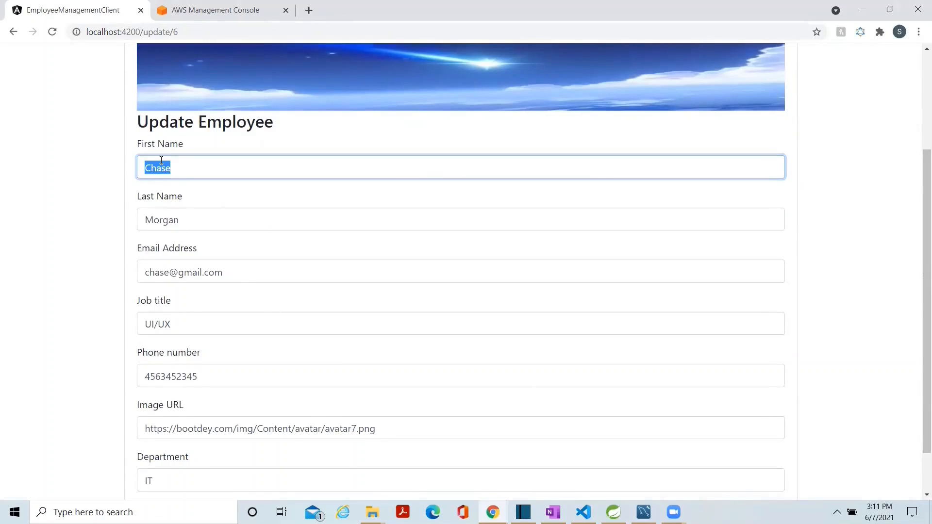
{"action": "type", "text": "Steve"}
Change the email address to match the new first name and submit the employee update.
{"action": "scroll", "coordinate": [883, 420], "scroll_direction": "down", "scroll_amount": 1}
{"action": "double_click", "coordinate": [150, 221]}
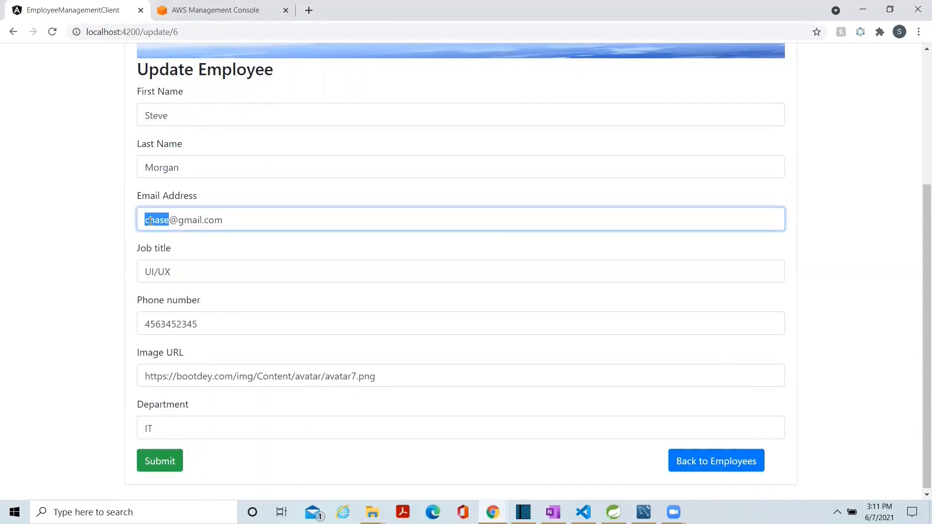
{"action": "left_click", "coordinate": [159, 463]}
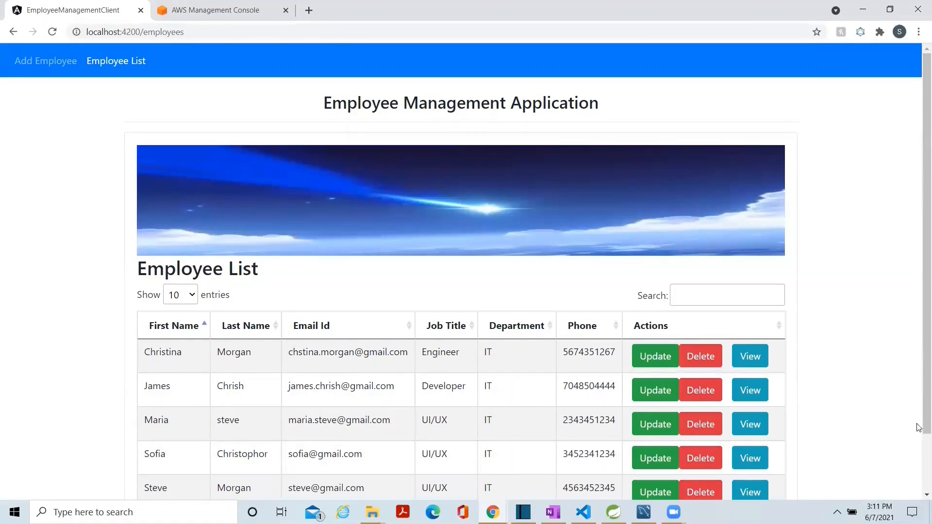
{"action": "scroll", "coordinate": [916, 424], "scroll_direction": "down", "scroll_amount": 2}
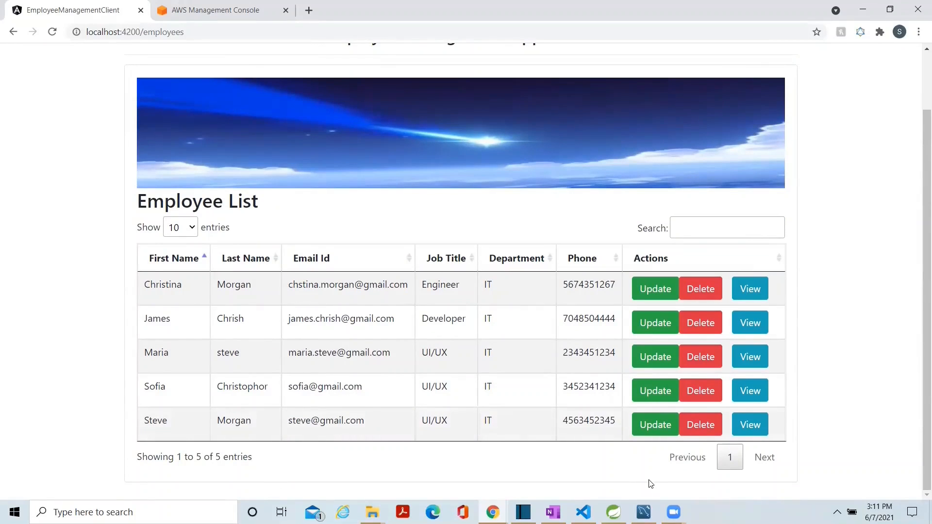
Delete the employee in the last row of the employee list.
{"action": "left_click", "coordinate": [705, 425]}
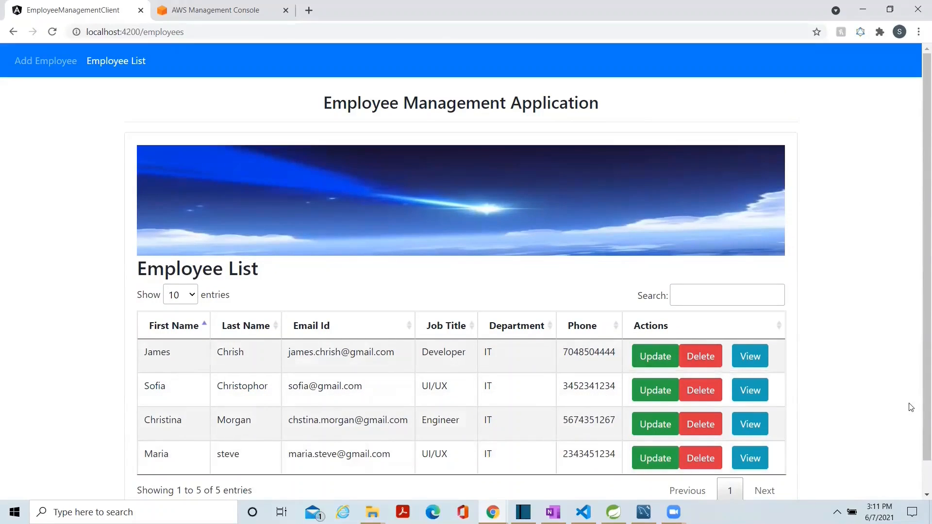
{"action": "scroll", "coordinate": [918, 459], "scroll_direction": "down", "scroll_amount": 1}
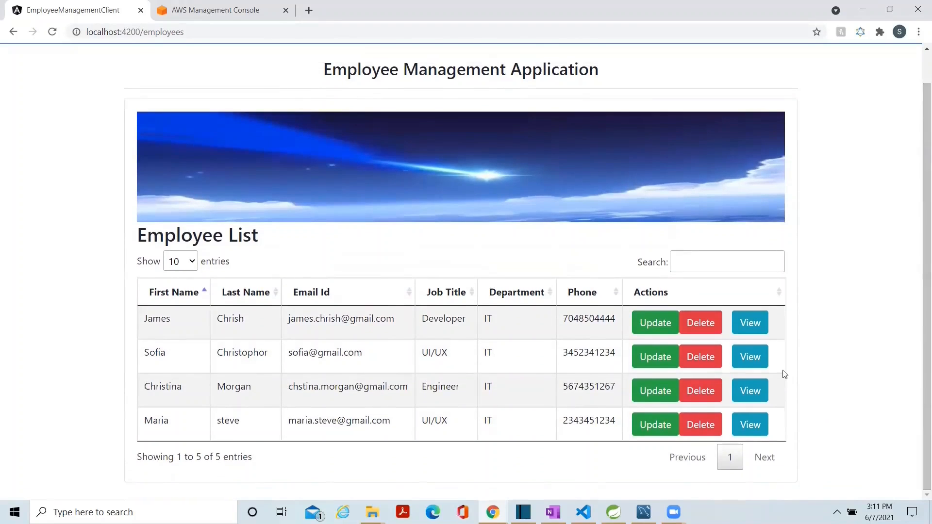
View the details page of the first listed employee and return to the employee list.
{"action": "left_click", "coordinate": [752, 321]}
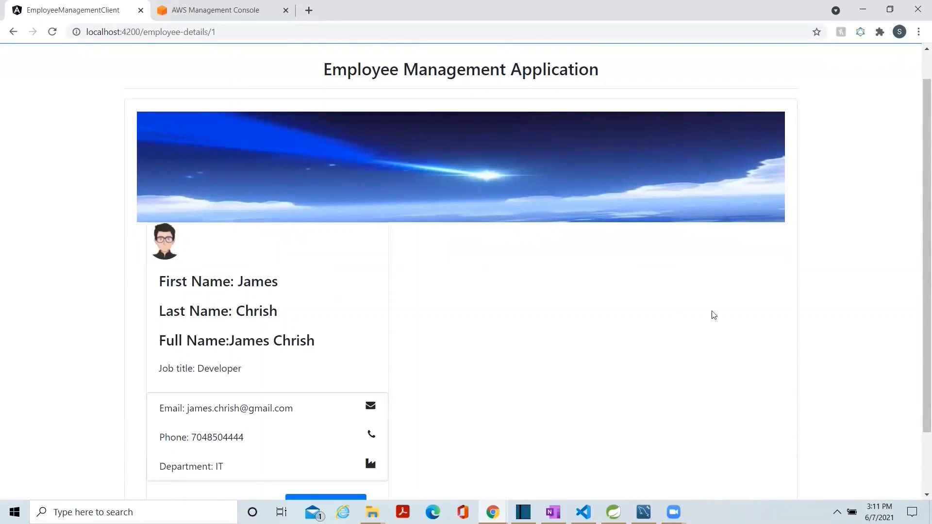
{"action": "scroll", "coordinate": [918, 370], "scroll_direction": "down", "scroll_amount": 1}
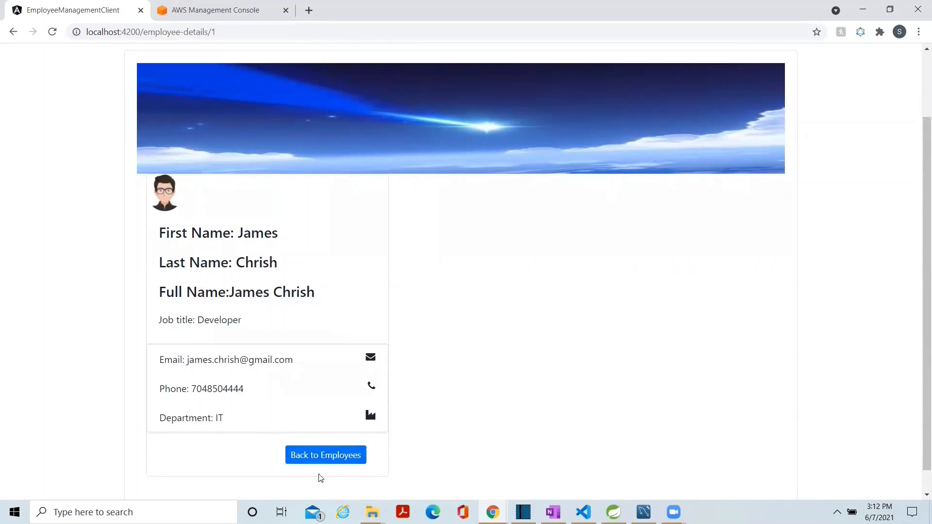
{"action": "left_click", "coordinate": [340, 456]}
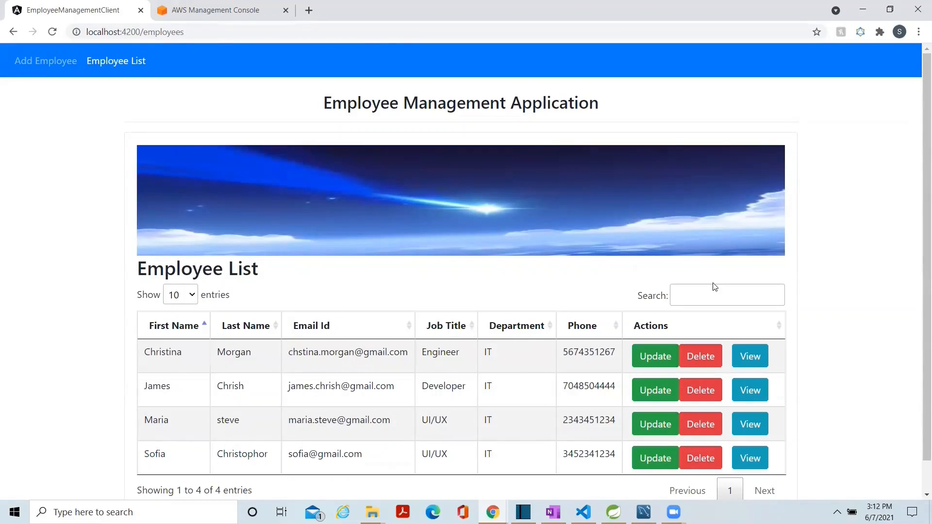
Search the employee list for "ch" and clear the search text.
{"action": "left_click", "coordinate": [701, 293]}
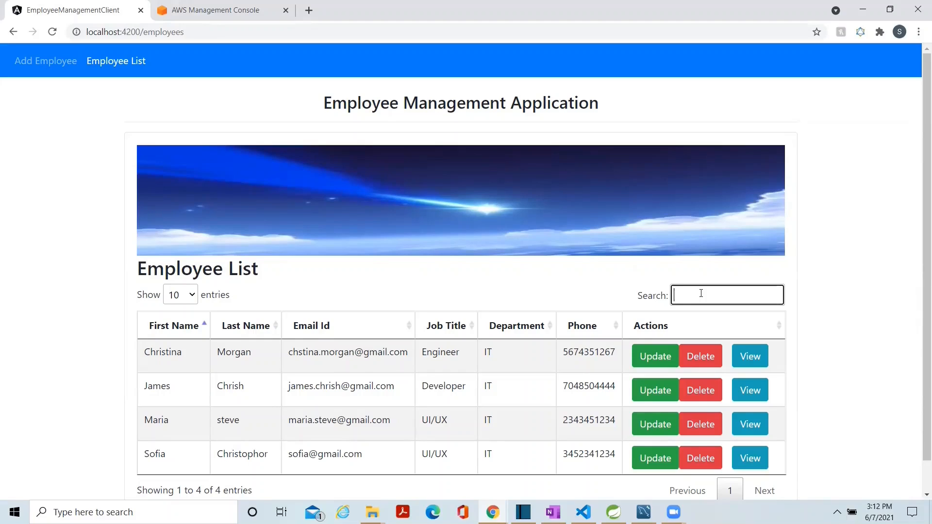
{"action": "type", "text": "ch"}
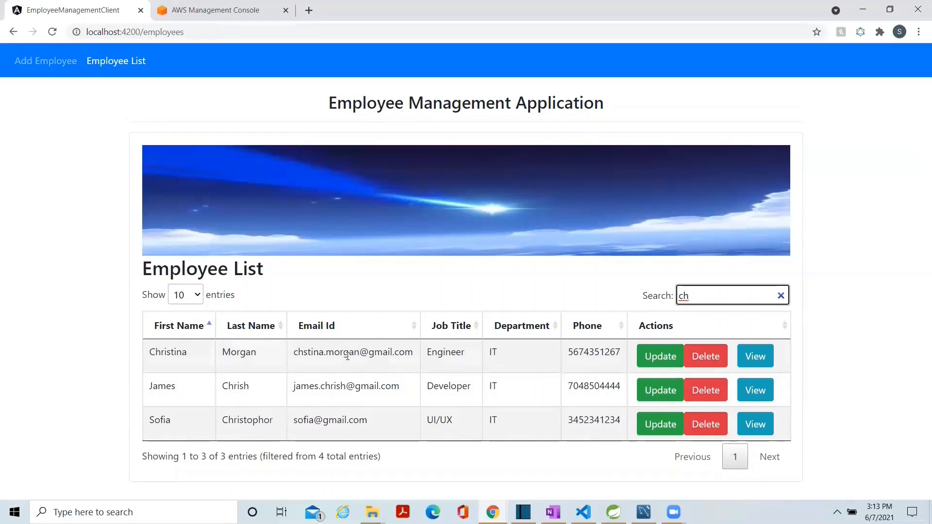
{"action": "key", "text": "BackSpace"}
{"action": "key", "text": "BackSpace"}
Sort the employee list by first name descending and back to ascending, and look at the entries-per-page options.
{"action": "left_click", "coordinate": [206, 328]}
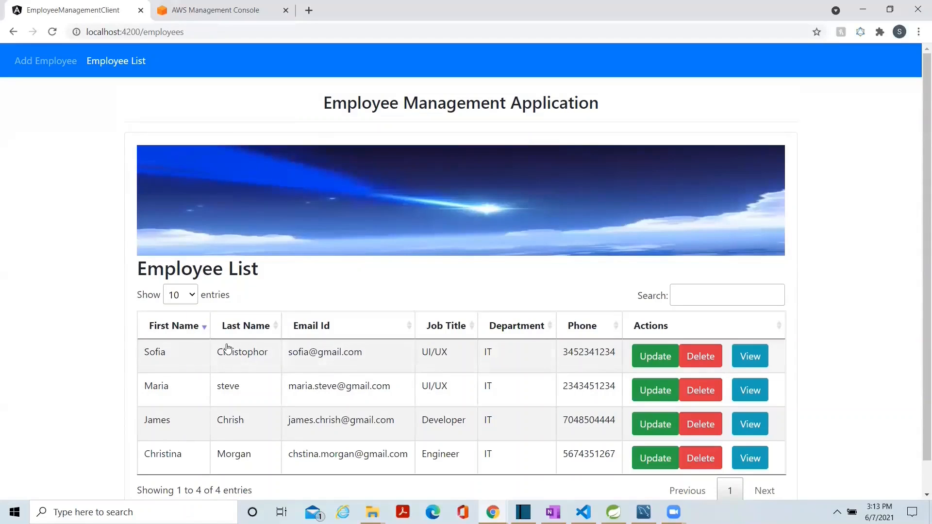
{"action": "left_click", "coordinate": [187, 334]}
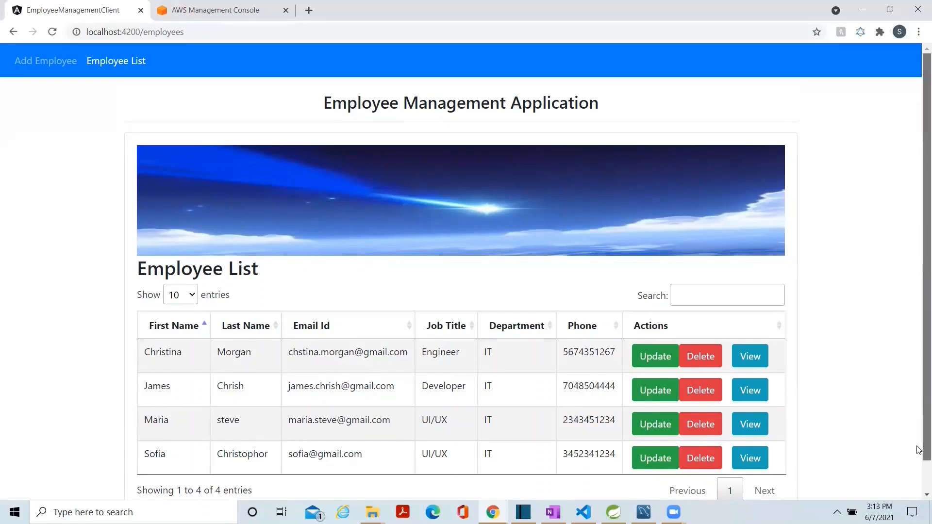
{"action": "left_click_drag", "start_coordinate": [917, 441], "coordinate": [918, 485]}
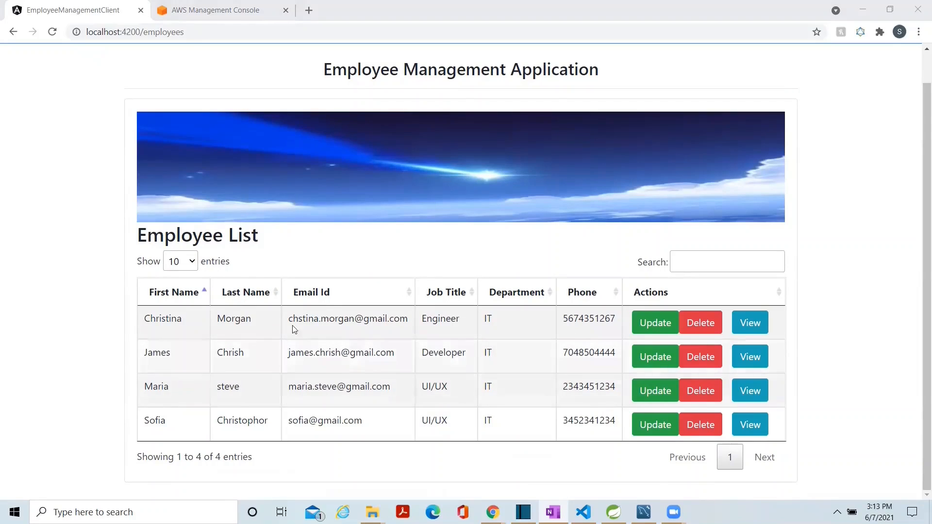
{"action": "left_click", "coordinate": [191, 267]}
{"action": "left_click", "coordinate": [192, 269]}
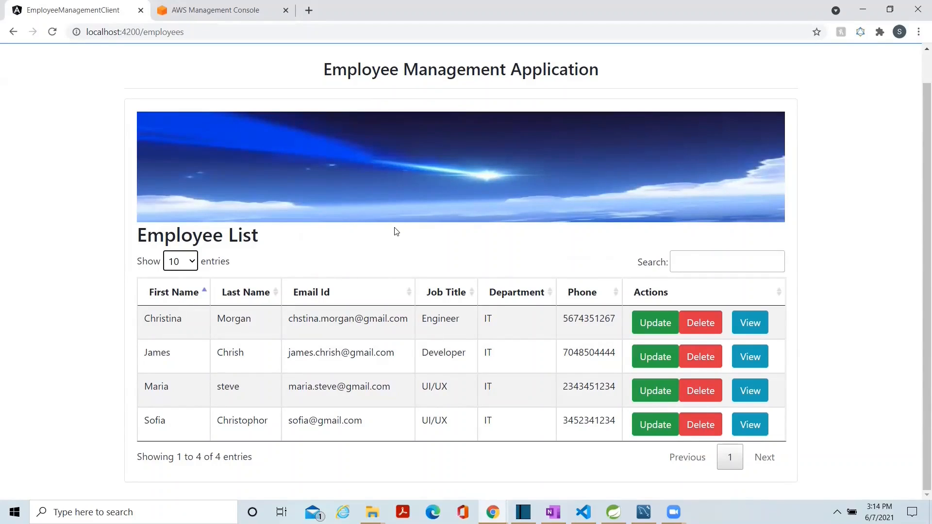
Switch to the AWS Management Console, search for "rds" and open the RDS service.
{"action": "left_click", "coordinate": [212, 18]}
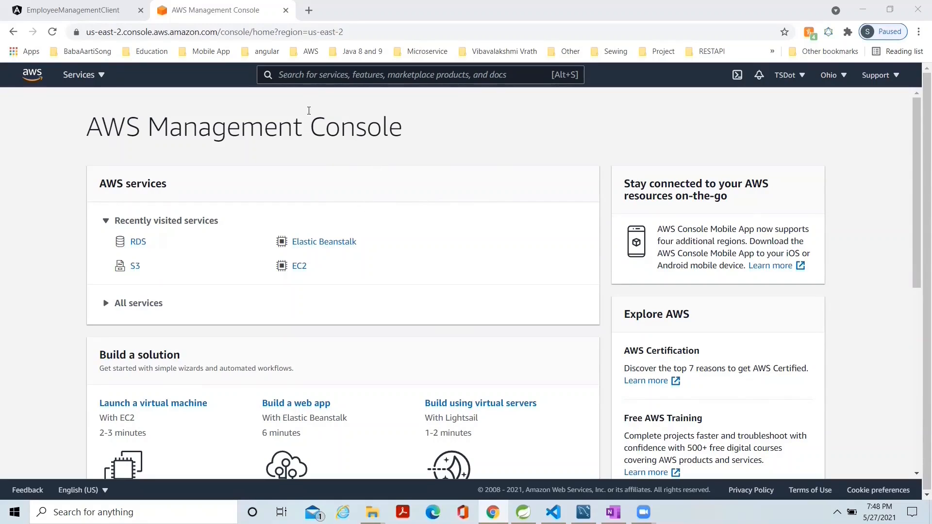
{"action": "left_click", "coordinate": [321, 76]}
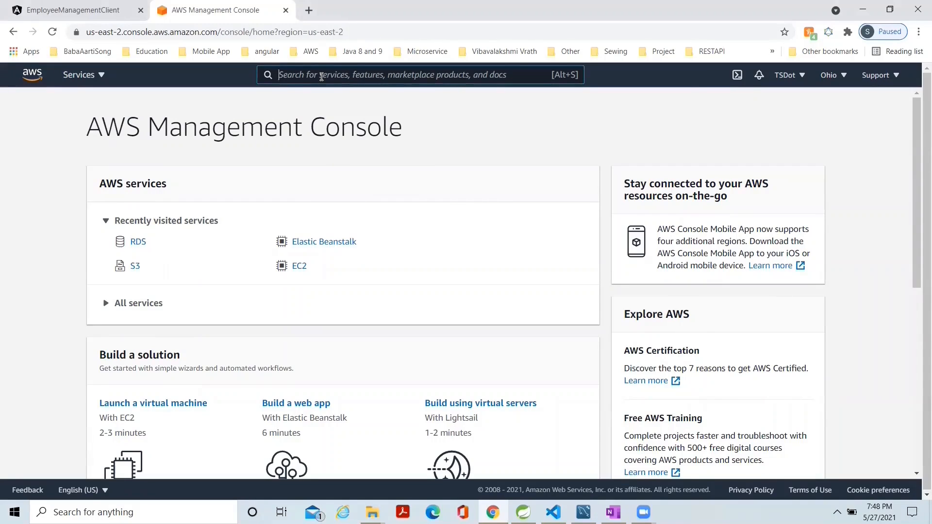
{"action": "type", "text": "rds"}
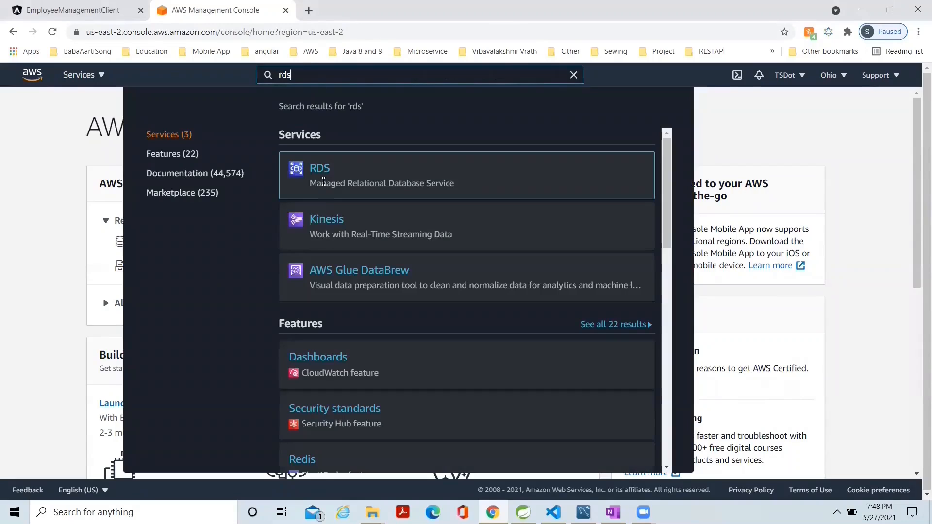
{"action": "left_click", "coordinate": [322, 176]}
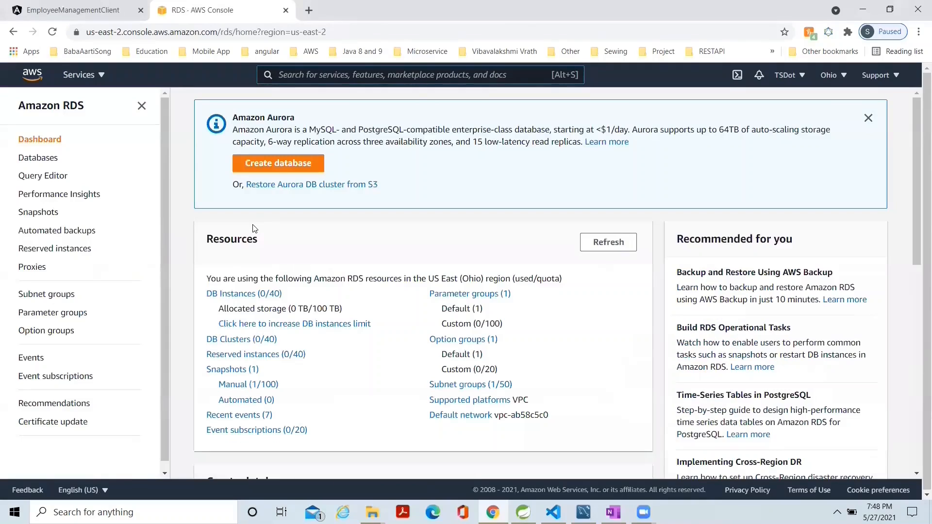
Start creating a new RDS database and choose MySQL as the engine type.
{"action": "left_click", "coordinate": [282, 160]}
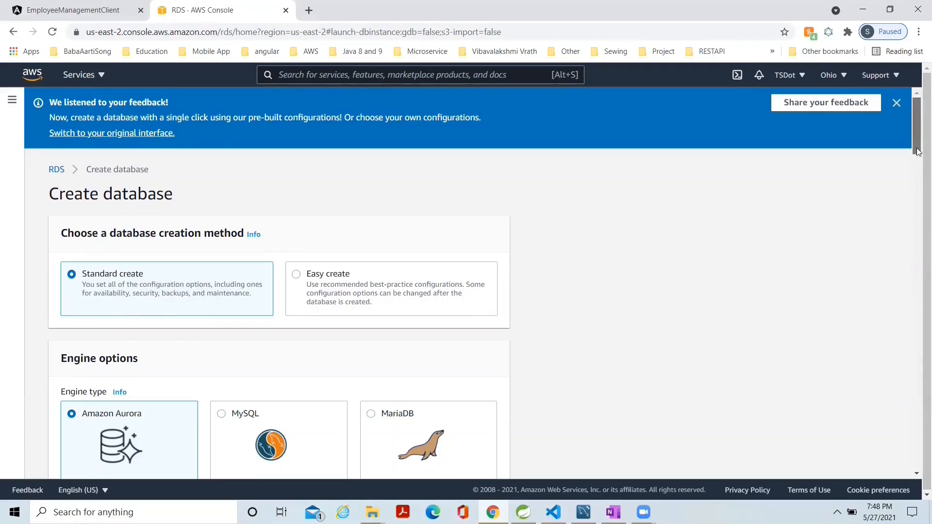
{"action": "left_click_drag", "start_coordinate": [917, 152], "coordinate": [916, 183]}
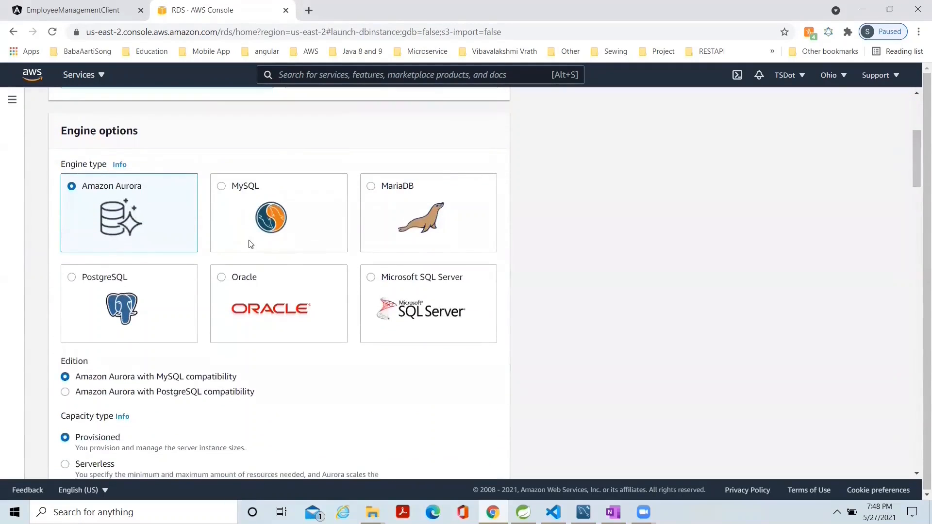
{"action": "left_click", "coordinate": [223, 191]}
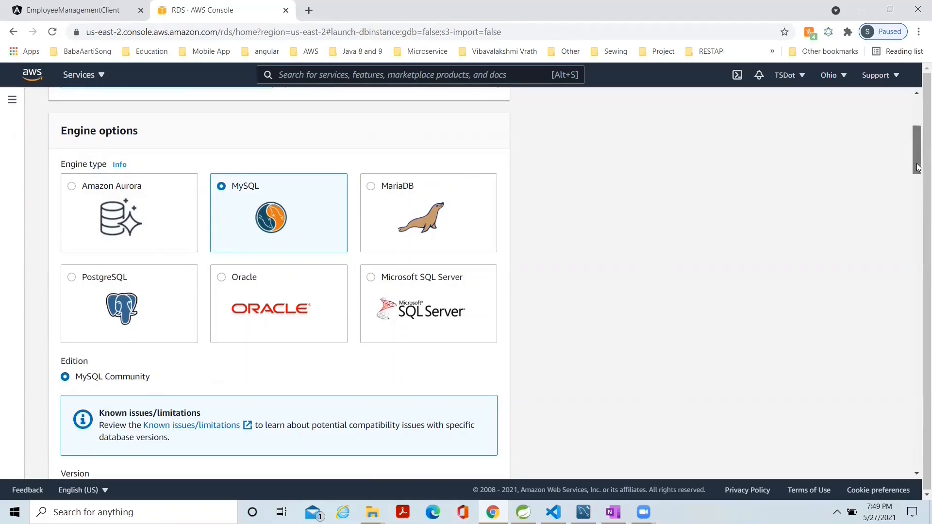
Choose the Free tier template for the MySQL database.
{"action": "left_click_drag", "start_coordinate": [917, 168], "coordinate": [917, 199]}
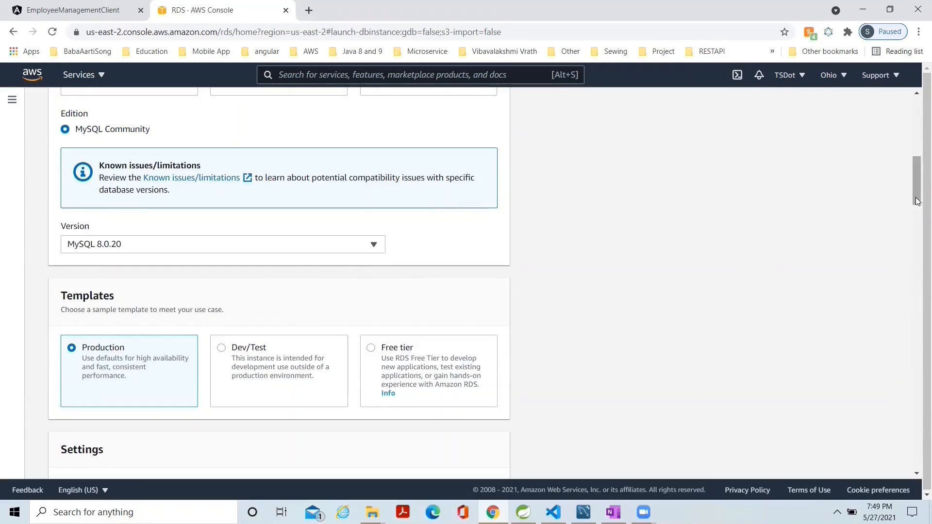
{"action": "left_click_drag", "start_coordinate": [917, 199], "coordinate": [917, 213]}
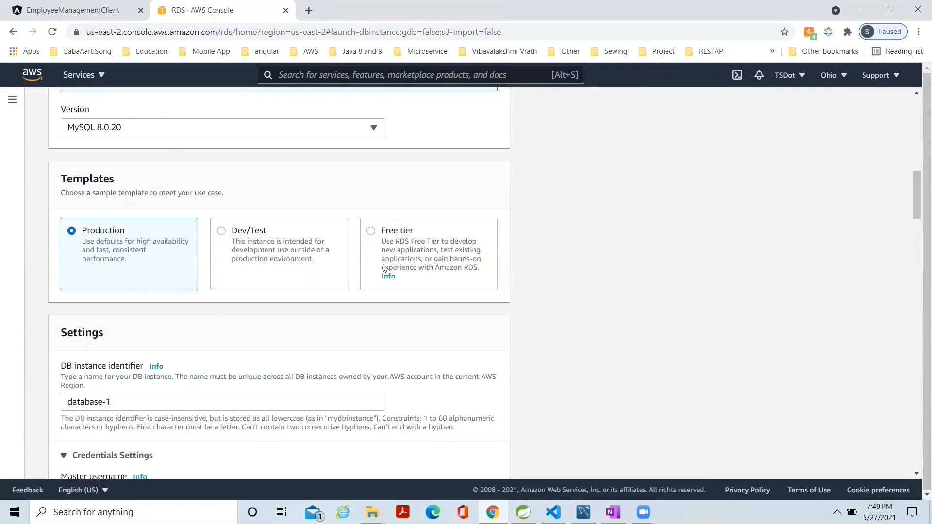
{"action": "left_click", "coordinate": [371, 231]}
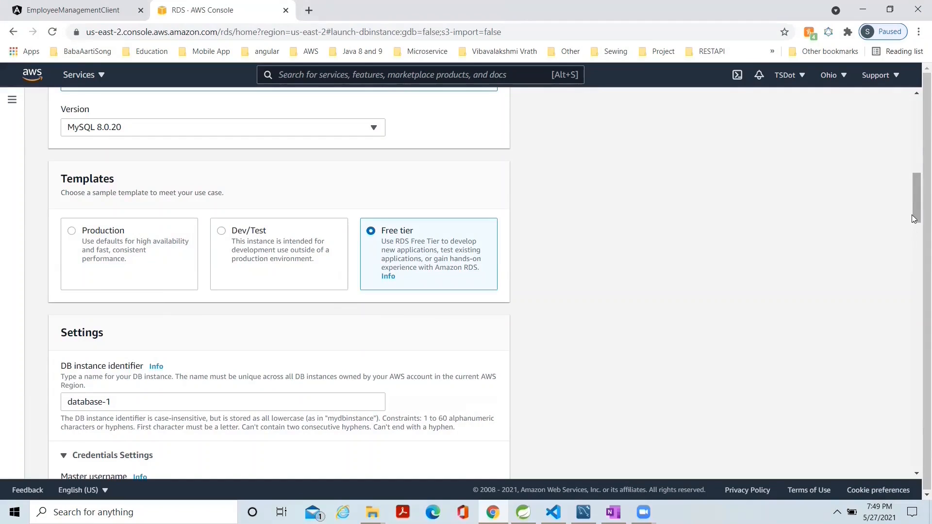
Replace the default DB instance identifier with tsdotdb.
{"action": "left_click_drag", "start_coordinate": [913, 219], "coordinate": [911, 243]}
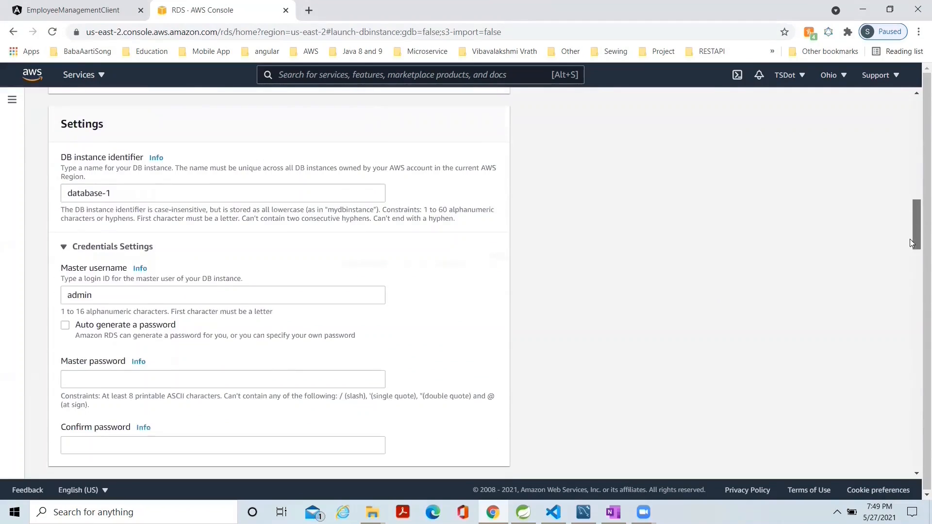
{"action": "left_click", "coordinate": [125, 194]}
{"action": "key", "text": "BackSpace"}
{"action": "key", "text": "BackSpace"}
{"action": "key", "text": "BackSpace"}
{"action": "key", "text": "BackSpace"}
{"action": "key", "text": "BackSpace"}
{"action": "key", "text": "BackSpace"}
{"action": "key", "text": "BackSpace"}
{"action": "key", "text": "BackSpace"}
{"action": "key", "text": "BackSpace"}
{"action": "key", "text": "BackSpace"}
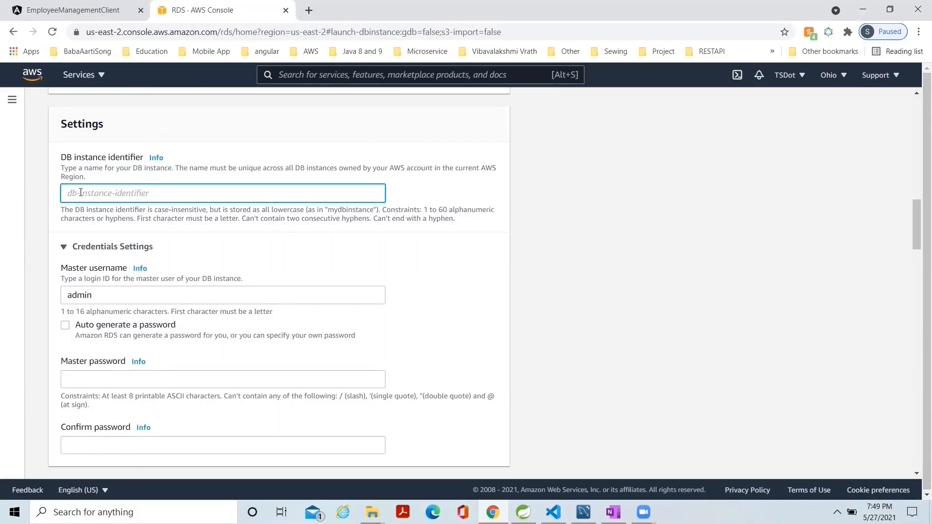
{"action": "type", "text": "tsdotdbtdb"}
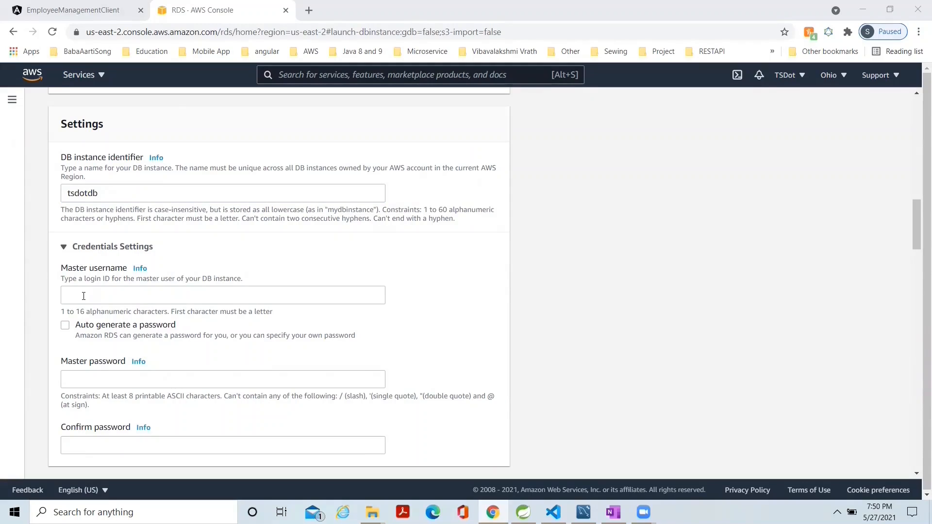
Set the master username to root in the credentials settings.
{"action": "left_click", "coordinate": [83, 296]}
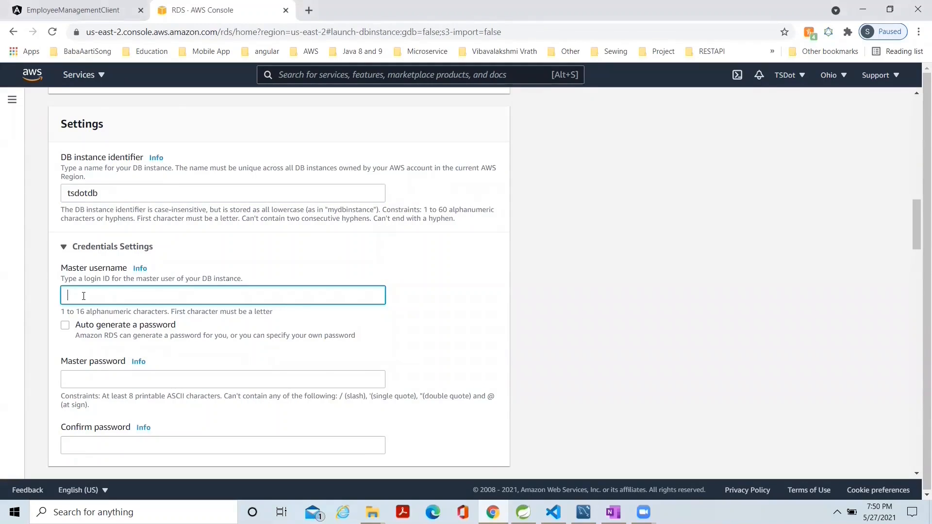
{"action": "type", "text": "root"}
Enter the master password for the database and repeat it in the confirmation field.
{"action": "left_click", "coordinate": [82, 381]}
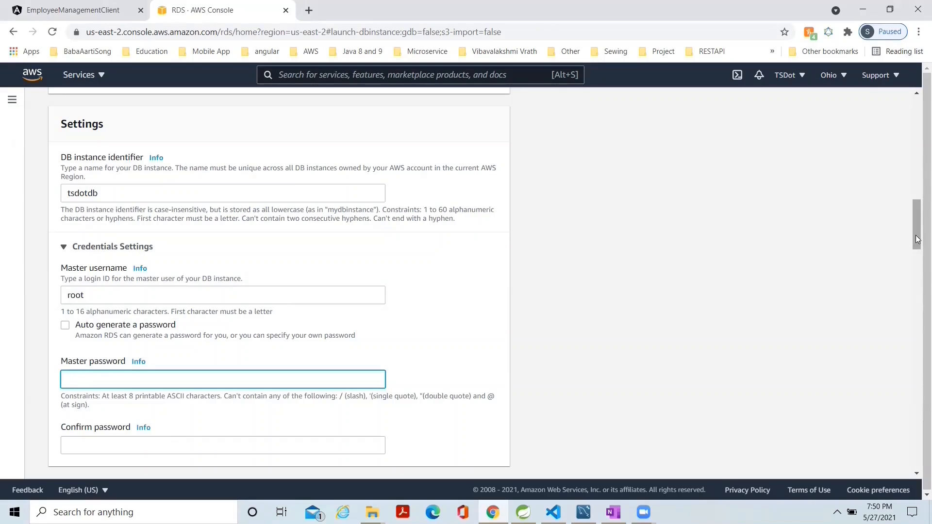
{"action": "scroll", "coordinate": [912, 254], "scroll_direction": "down", "scroll_amount": 3}
{"action": "type", "text": "••••"}
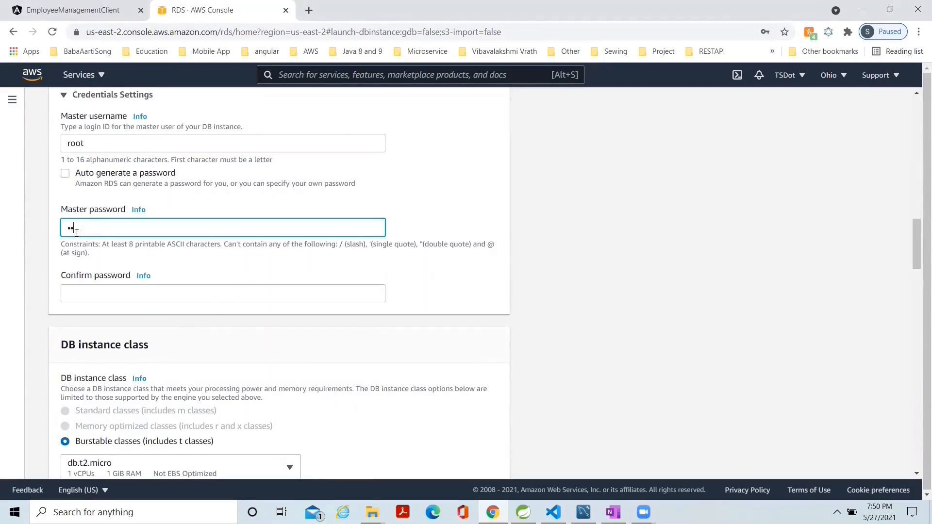
{"action": "type", "text": "••••"}
{"action": "left_click", "coordinate": [77, 295]}
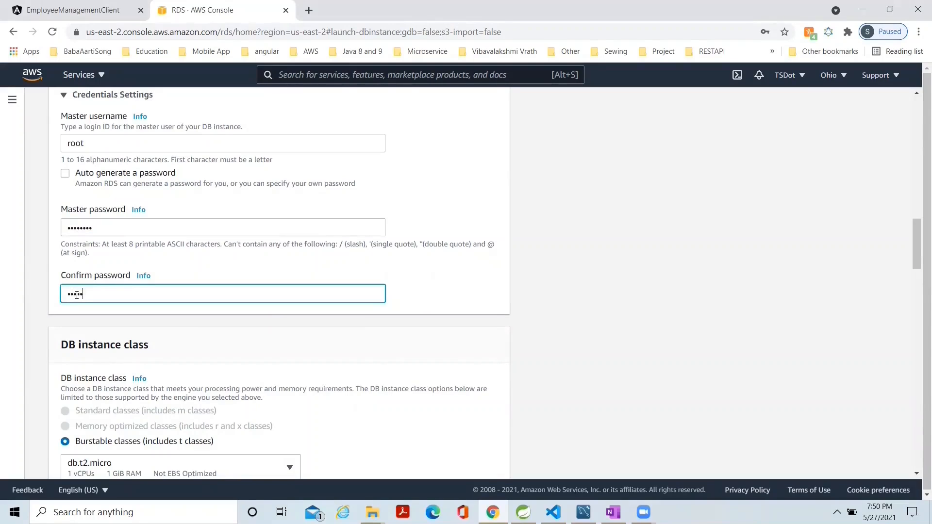
{"action": "type", "text": "••••••••"}
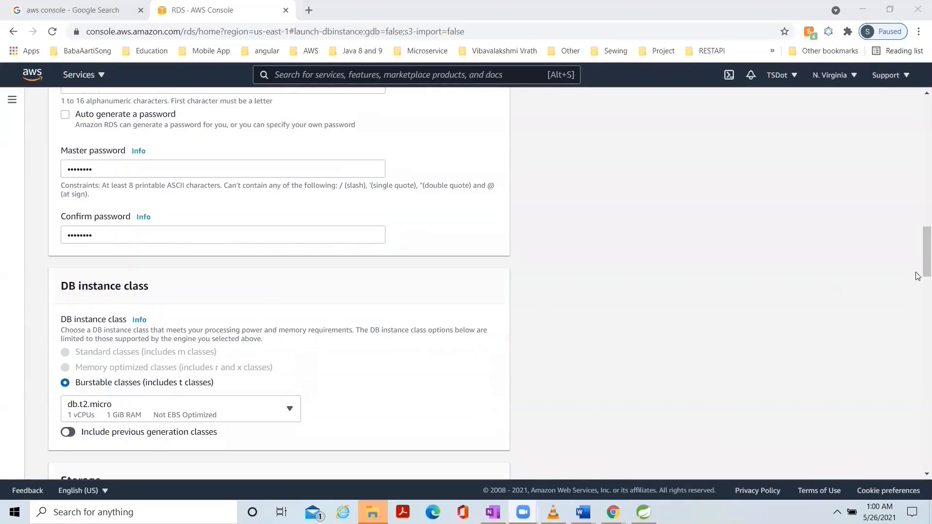
Set the database's public access to Yes in the connectivity settings.
{"action": "scroll", "coordinate": [919, 257], "scroll_direction": "down", "scroll_amount": 3}
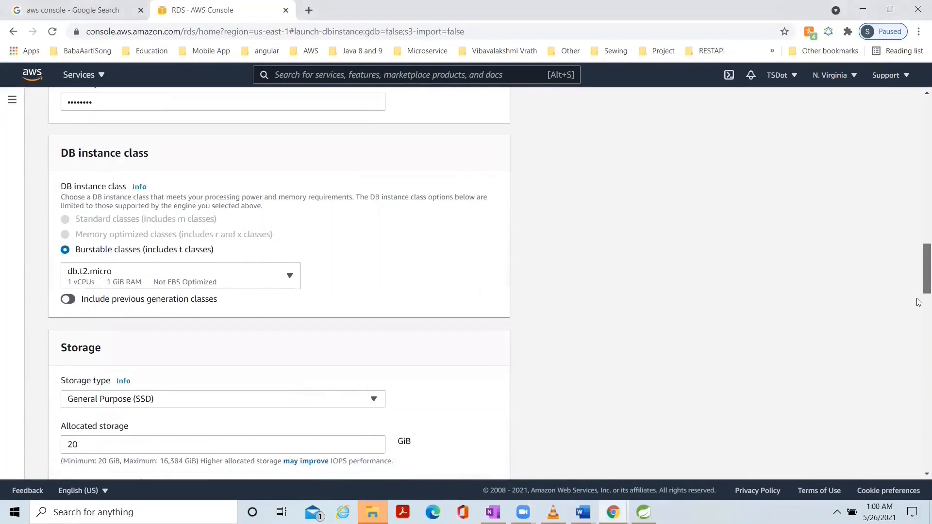
{"action": "scroll", "coordinate": [918, 320], "scroll_direction": "down", "scroll_amount": 10}
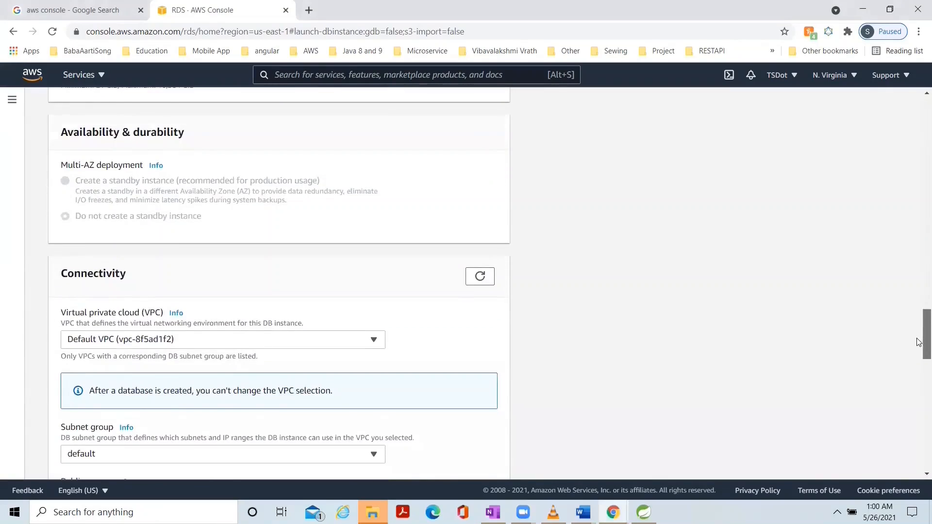
{"action": "scroll", "coordinate": [918, 367], "scroll_direction": "down", "scroll_amount": 4}
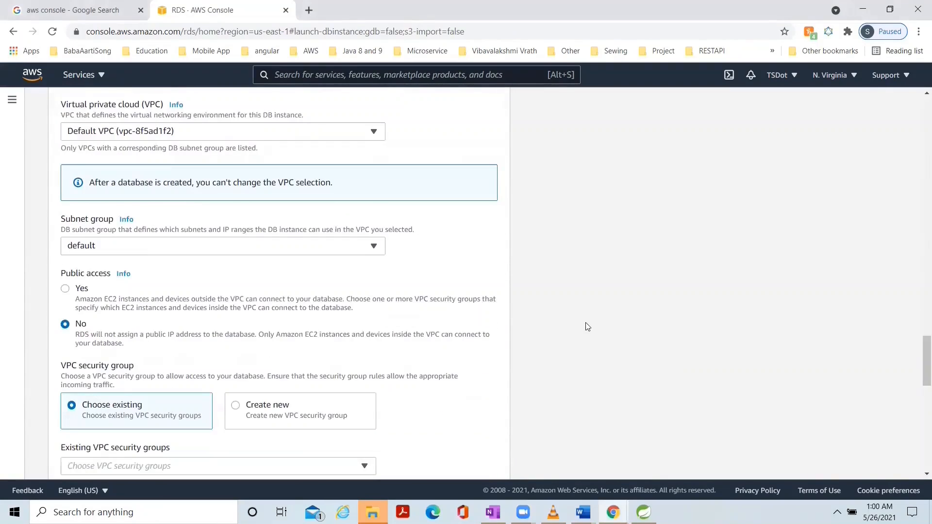
{"action": "left_click", "coordinate": [68, 291]}
Expand the additional configuration of the connectivity settings and review the database port and authentication options.
{"action": "left_click_drag", "start_coordinate": [919, 365], "coordinate": [918, 416]}
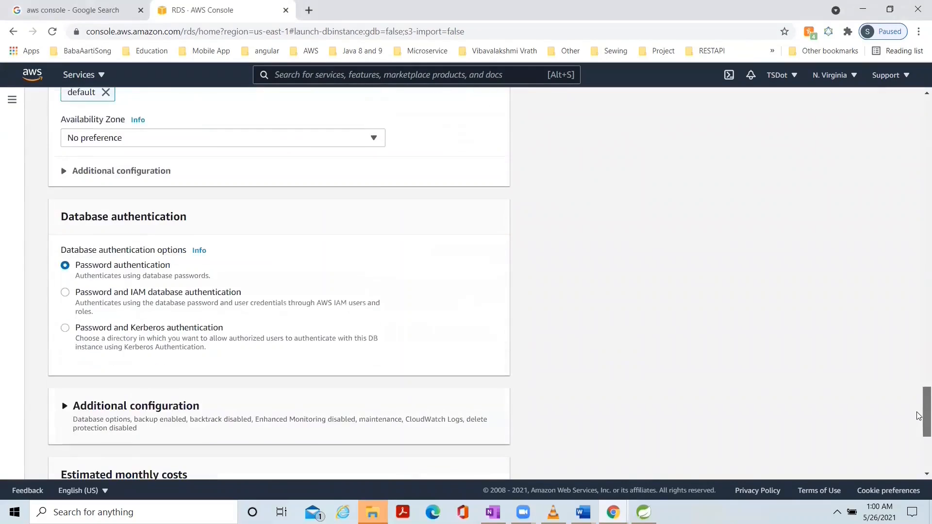
{"action": "left_click", "coordinate": [68, 178]}
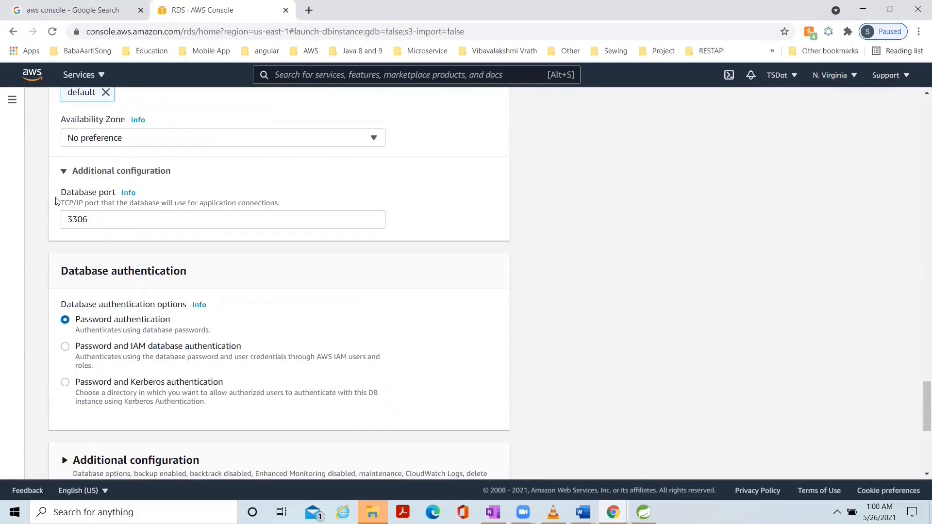
{"action": "left_click_drag", "start_coordinate": [918, 411], "coordinate": [919, 435]}
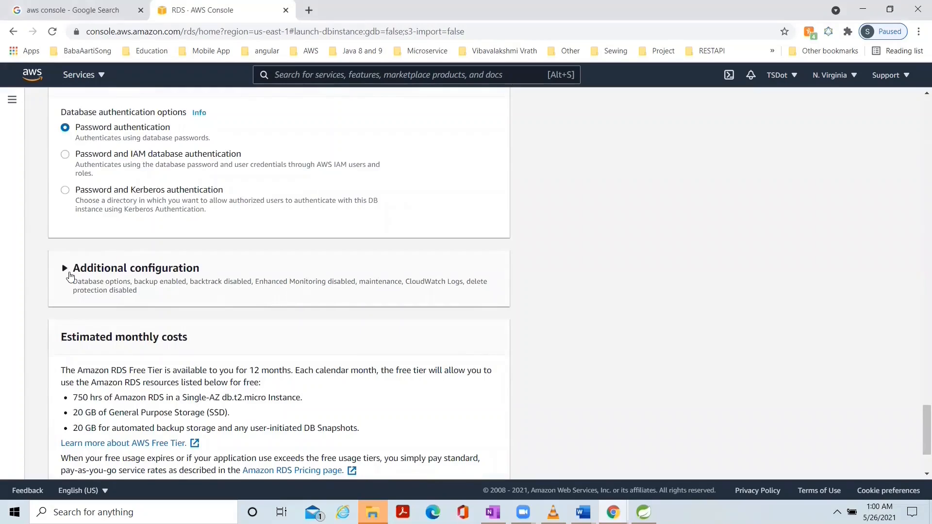
Set the initial database name to employeemanager in the additional configuration and create the database.
{"action": "left_click", "coordinate": [70, 276]}
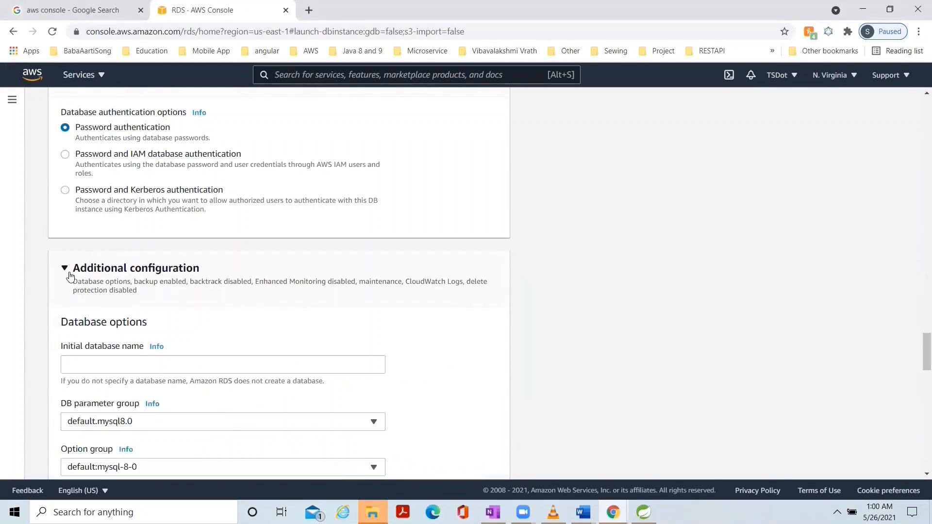
{"action": "left_click", "coordinate": [107, 364]}
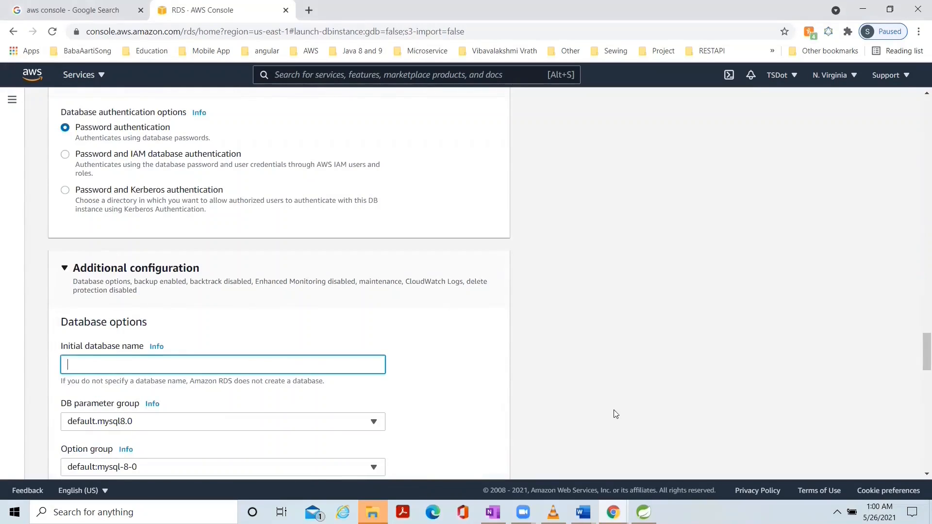
{"action": "type", "text": "employeemanager"}
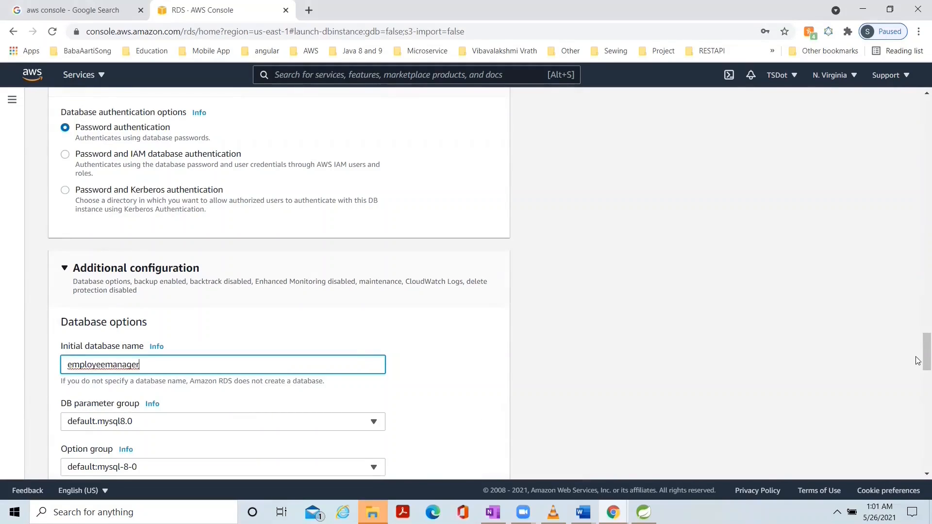
{"action": "left_click_drag", "start_coordinate": [919, 359], "coordinate": [918, 463]}
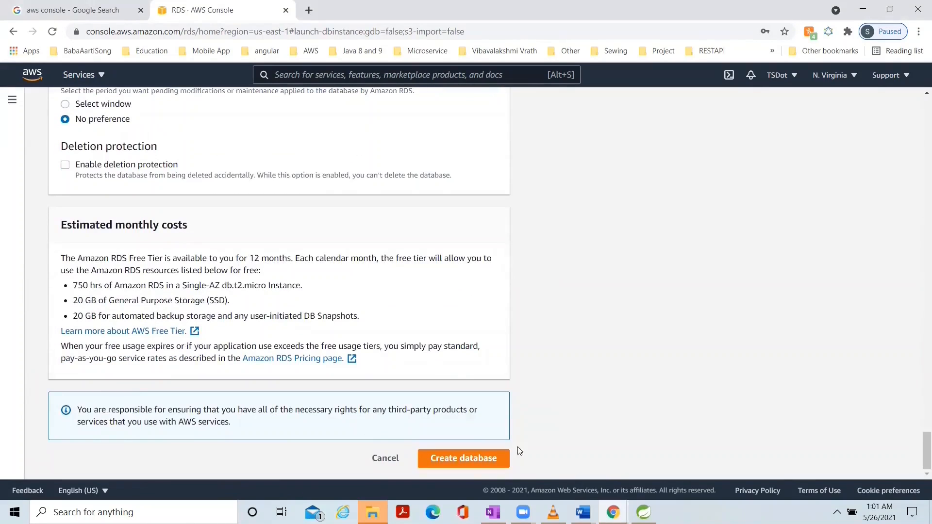
{"action": "left_click", "coordinate": [466, 463]}
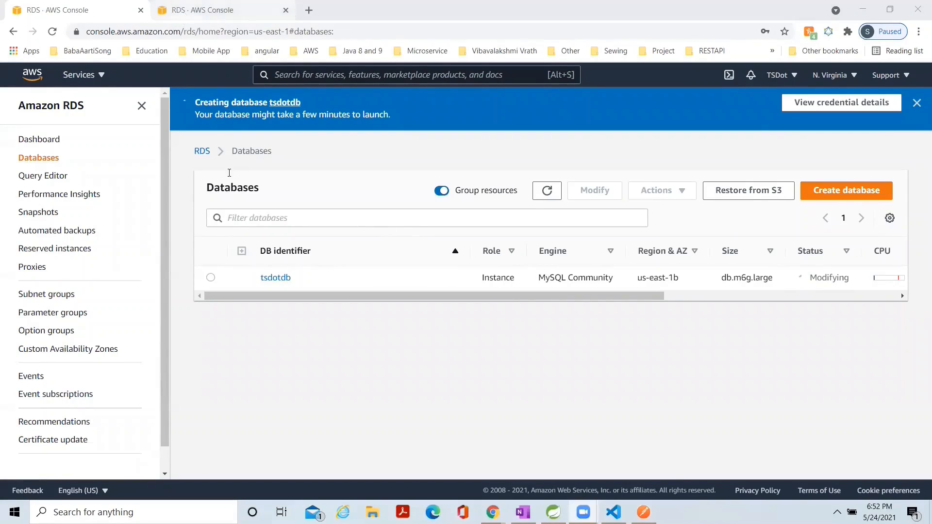
Copy the tsdotdb endpoint, switch to Spring Tool Suite, replace localhost with it in spring.datasource.url of application.properties, and save the file.
{"action": "left_click", "coordinate": [218, 10]}
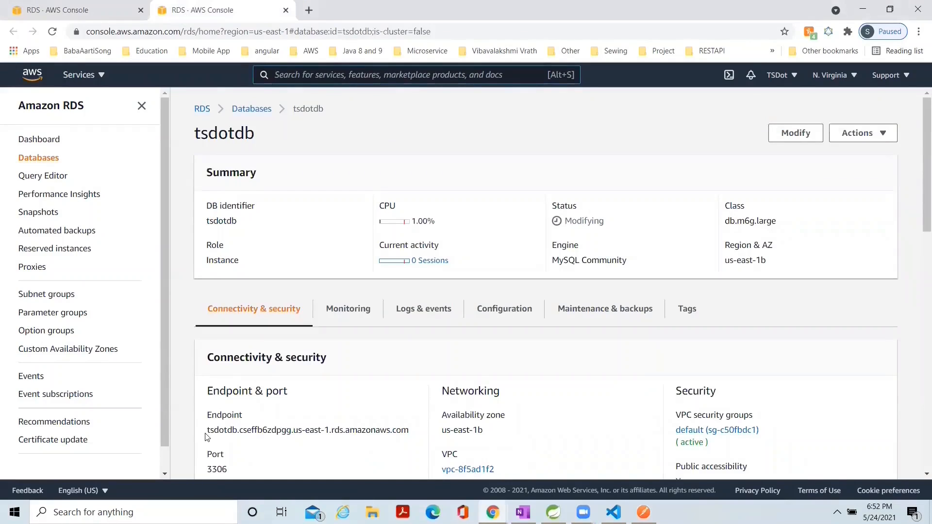
{"action": "left_click_drag", "start_coordinate": [206, 431], "coordinate": [411, 441]}
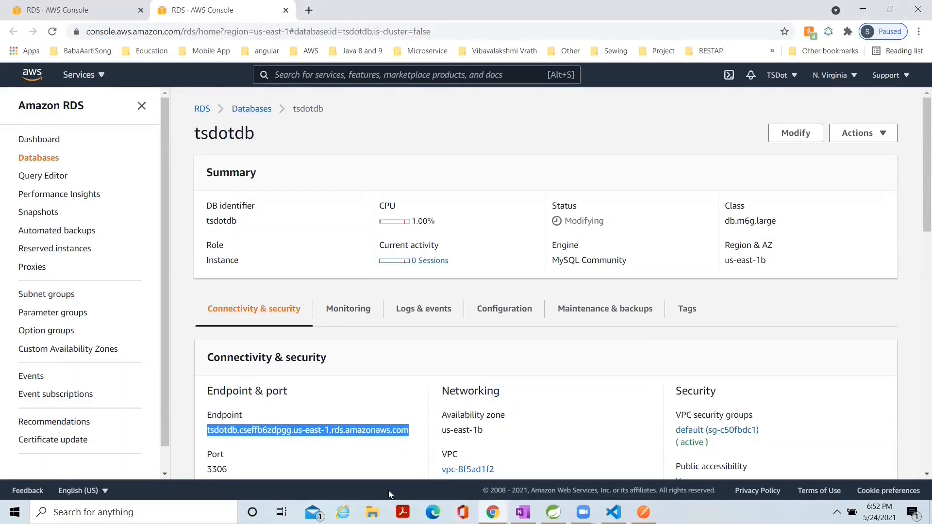
{"action": "left_click", "coordinate": [553, 512]}
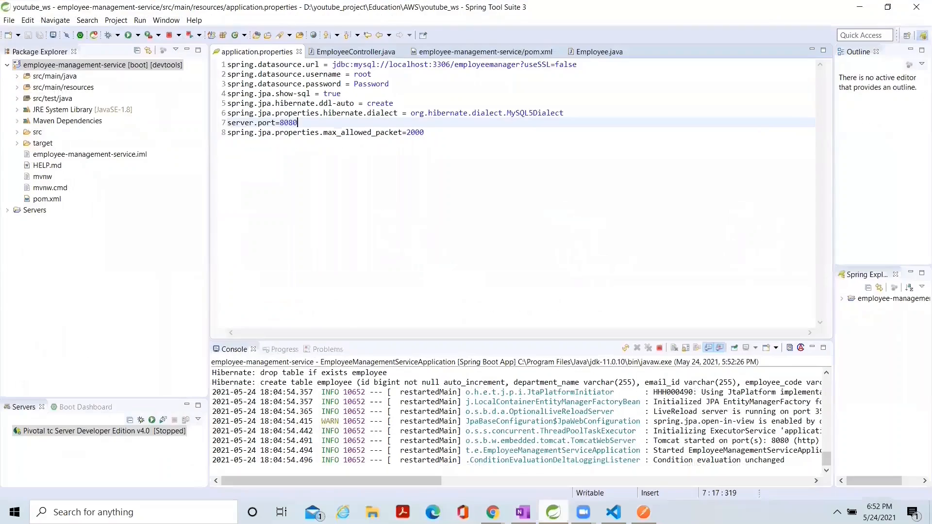
{"action": "double_click", "coordinate": [399, 65]}
{"action": "type", "text": "tsnotdb.cseffb6zdpgg.us-east-1.rds.amazonaws.com"}
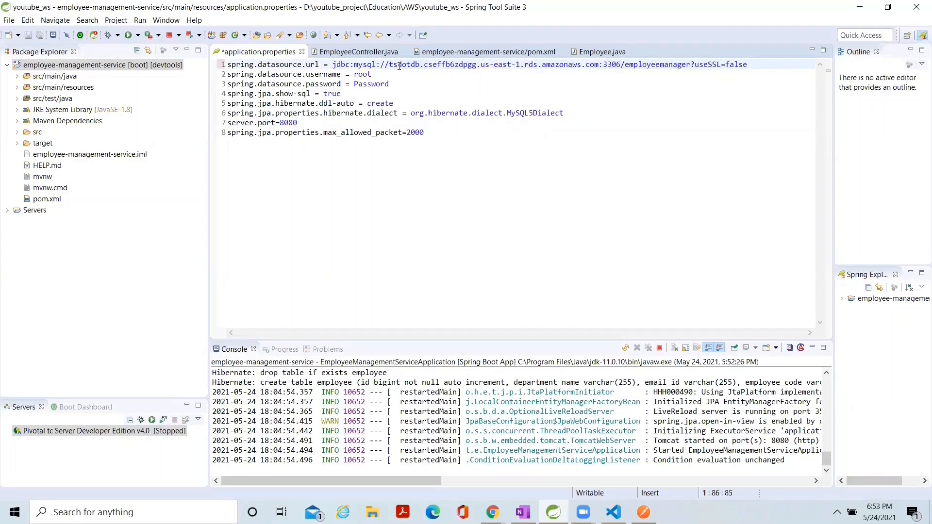
{"action": "key", "text": "ctrl+s"}
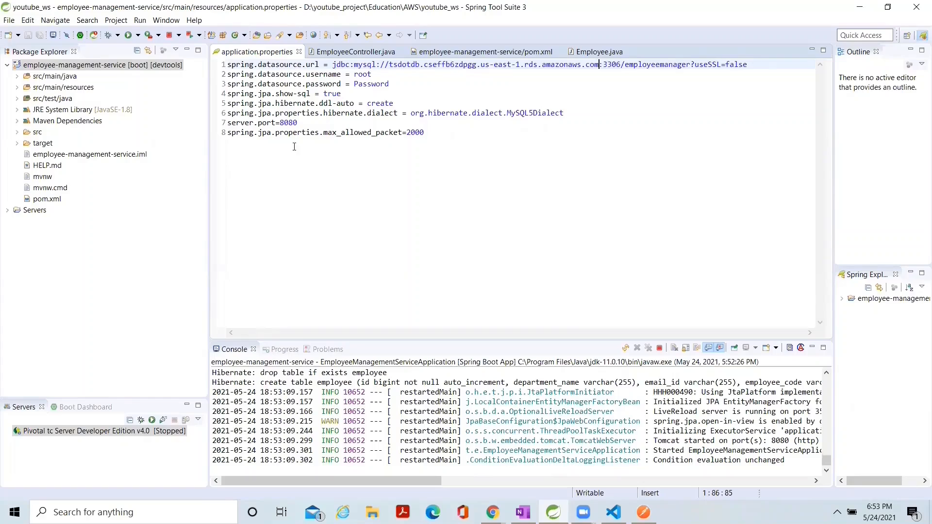
Set server.port to 5000 in application.properties and save the file.
{"action": "double_click", "coordinate": [287, 122]}
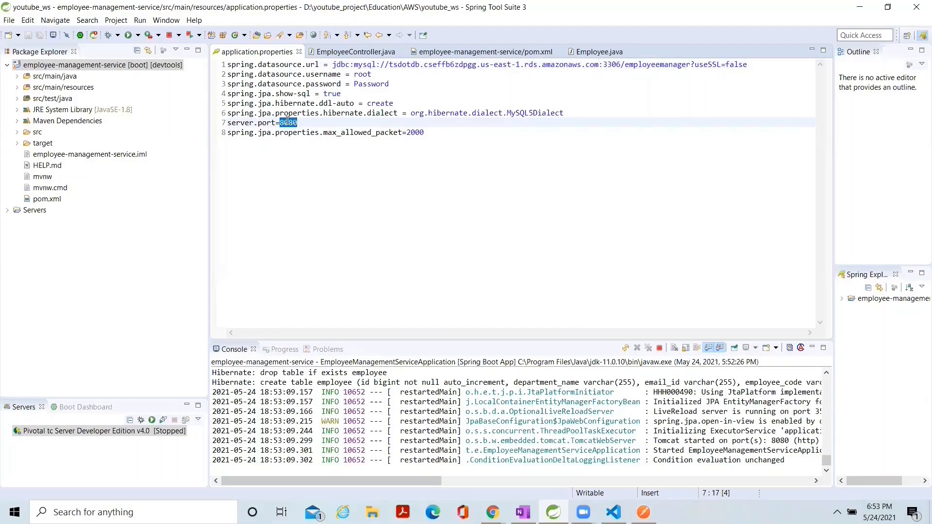
{"action": "type", "text": "50"}
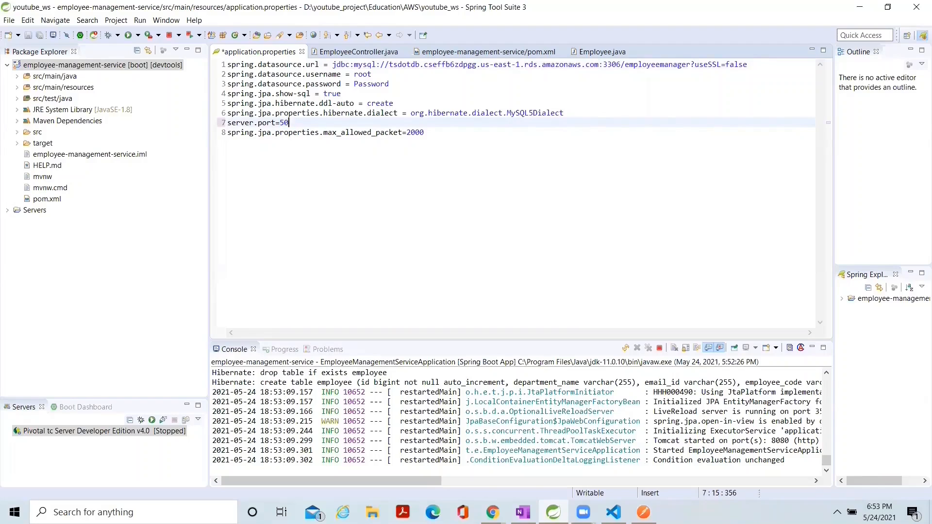
{"action": "type", "text": "00"}
{"action": "key", "text": "ctrl+s"}
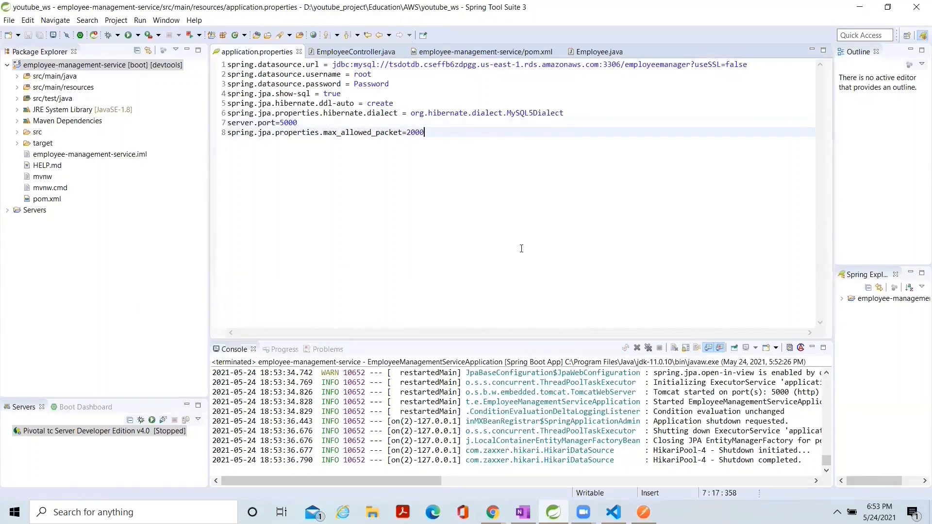
{"action": "left_click", "coordinate": [526, 289]}
Switch back to the tsdotdb database page in Chrome and open the details of its default VPC security group.
{"action": "left_click", "coordinate": [492, 512]}
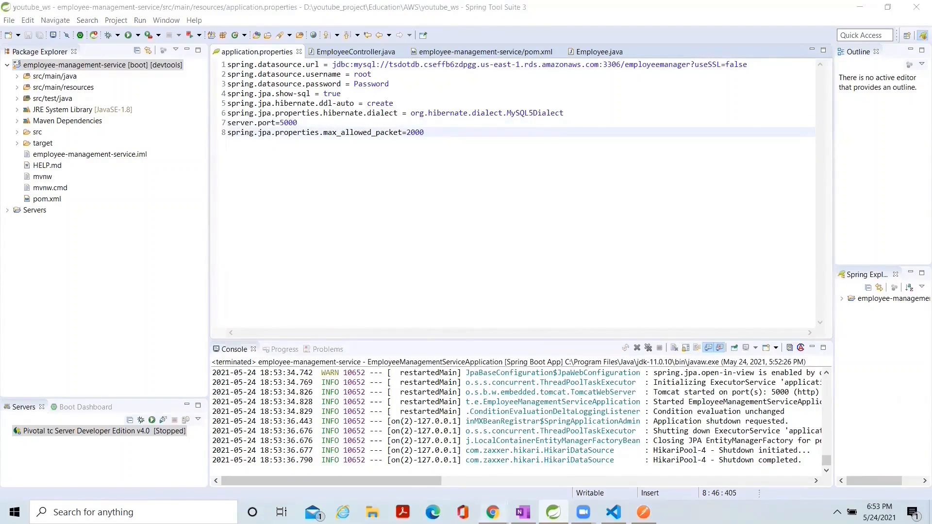
{"action": "left_click", "coordinate": [418, 467]}
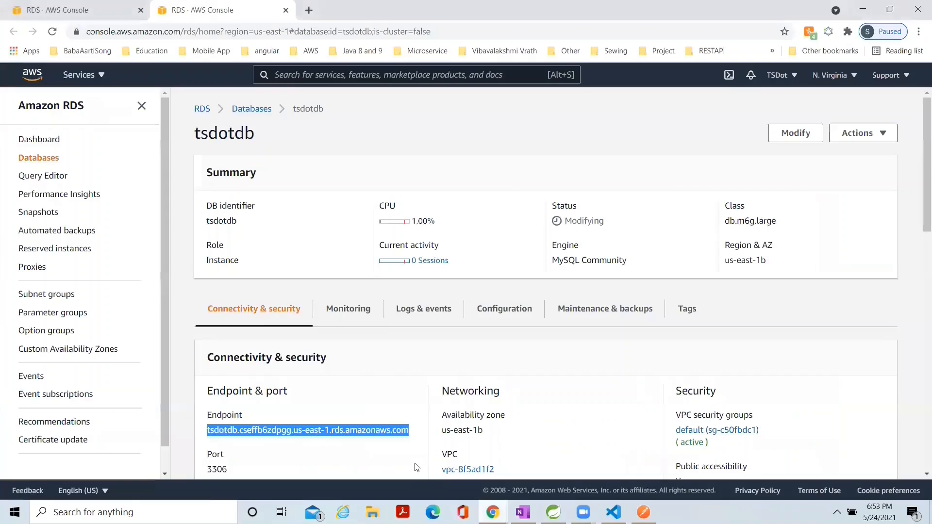
{"action": "left_click", "coordinate": [530, 145]}
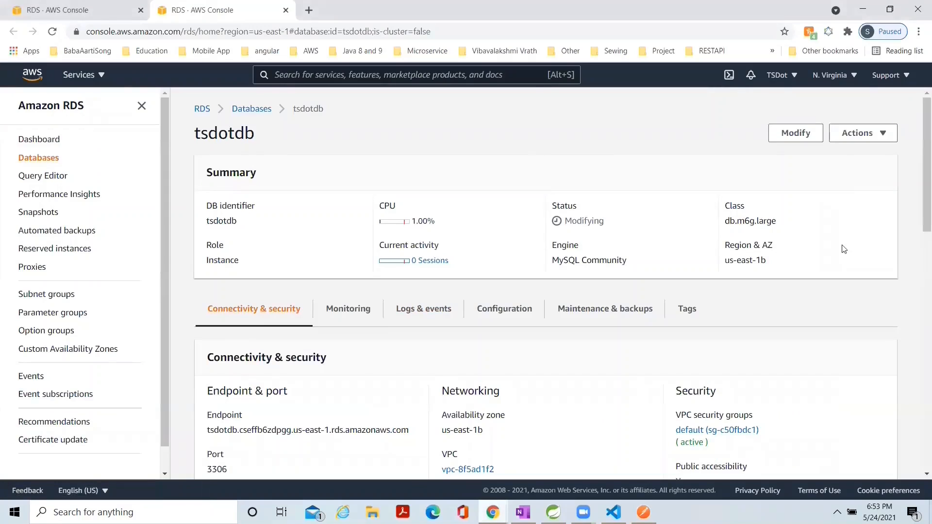
{"action": "scroll", "coordinate": [924, 226], "scroll_direction": "down", "scroll_amount": 2}
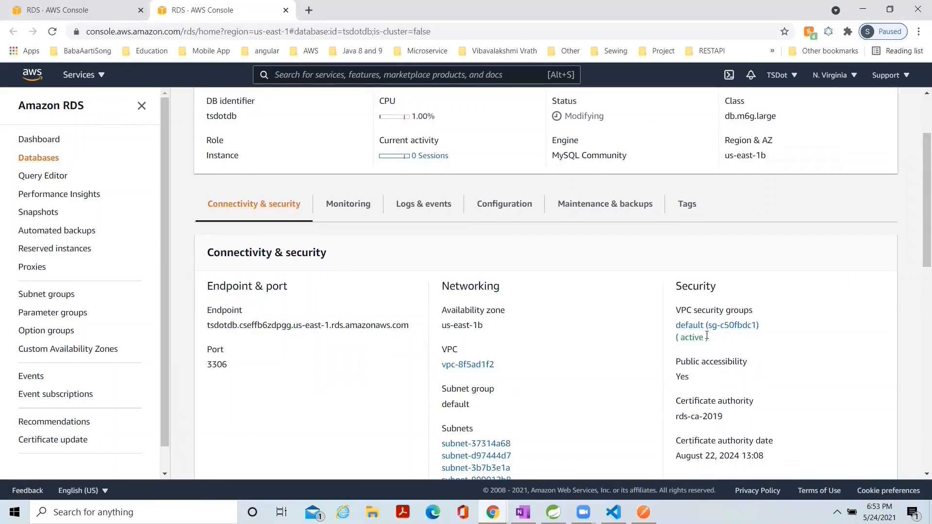
{"action": "left_click", "coordinate": [697, 332]}
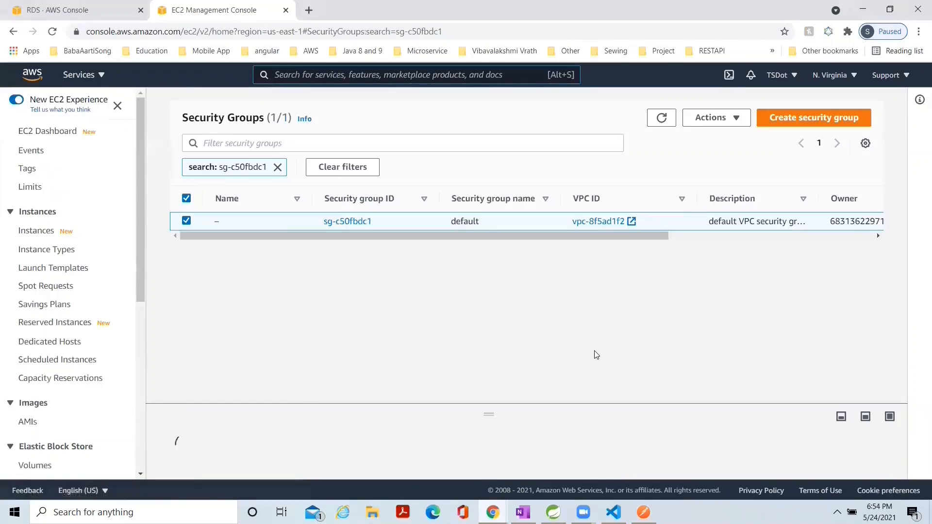
{"action": "left_click", "coordinate": [346, 221]}
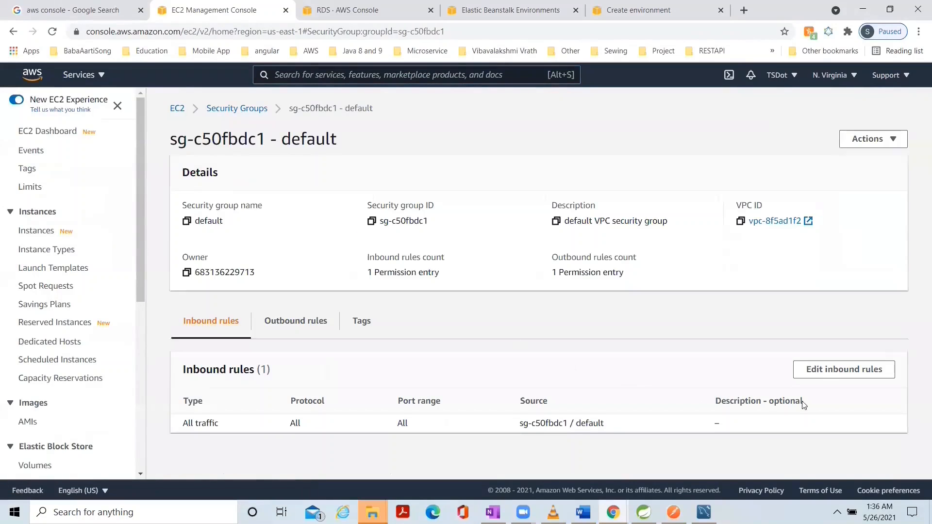
Edit the security group's inbound rules and add a new rule of type MYSQL/Aurora.
{"action": "left_click", "coordinate": [825, 375]}
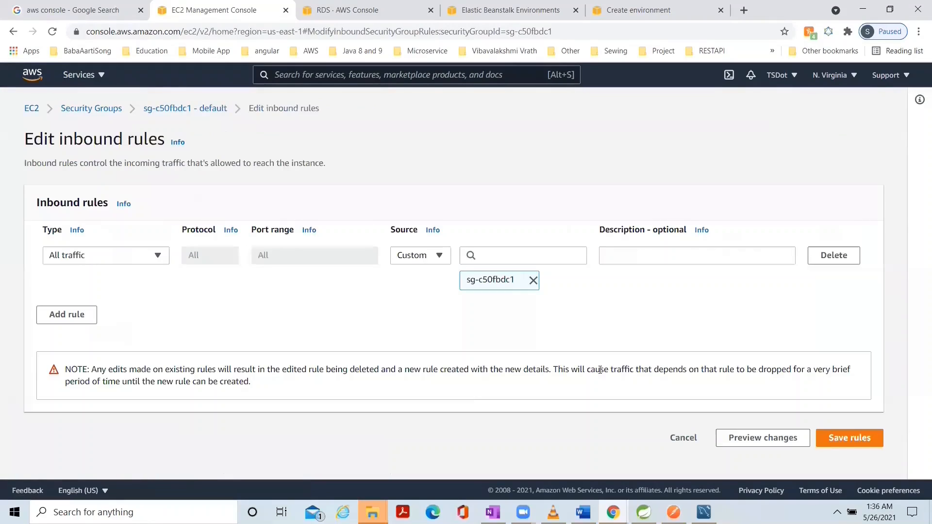
{"action": "left_click", "coordinate": [68, 316]}
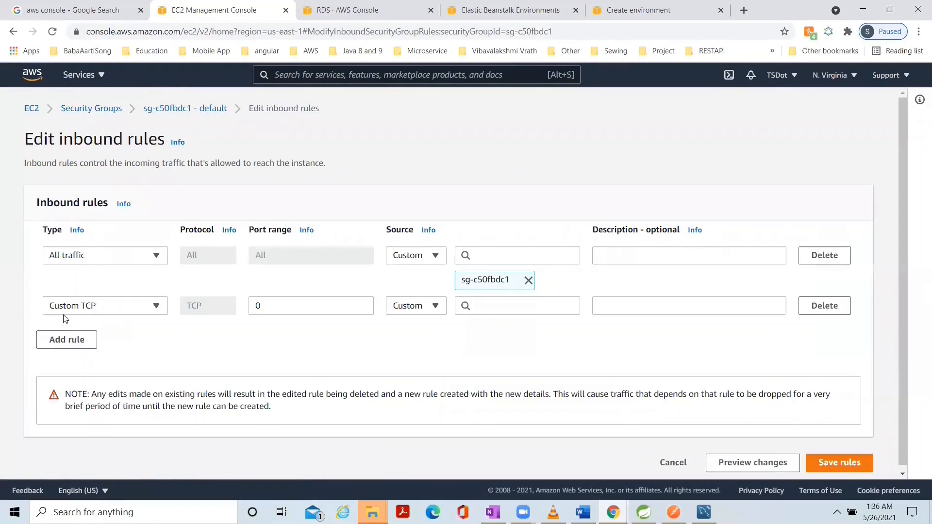
{"action": "left_click", "coordinate": [156, 307]}
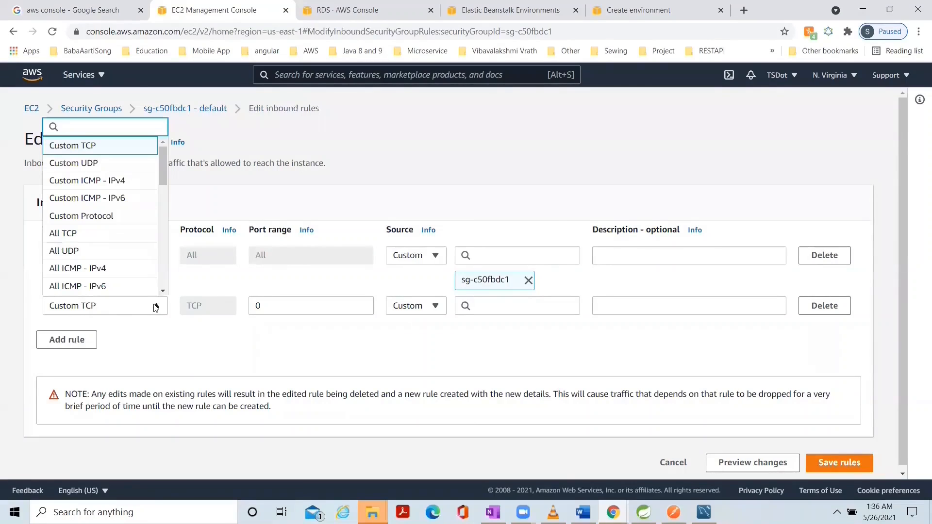
{"action": "left_click_drag", "start_coordinate": [163, 170], "coordinate": [156, 254]}
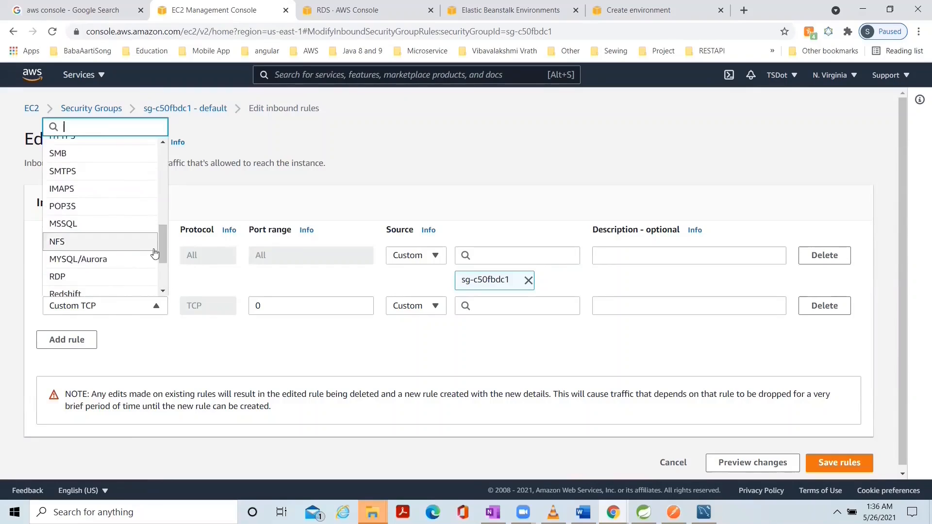
{"action": "left_click", "coordinate": [90, 263]}
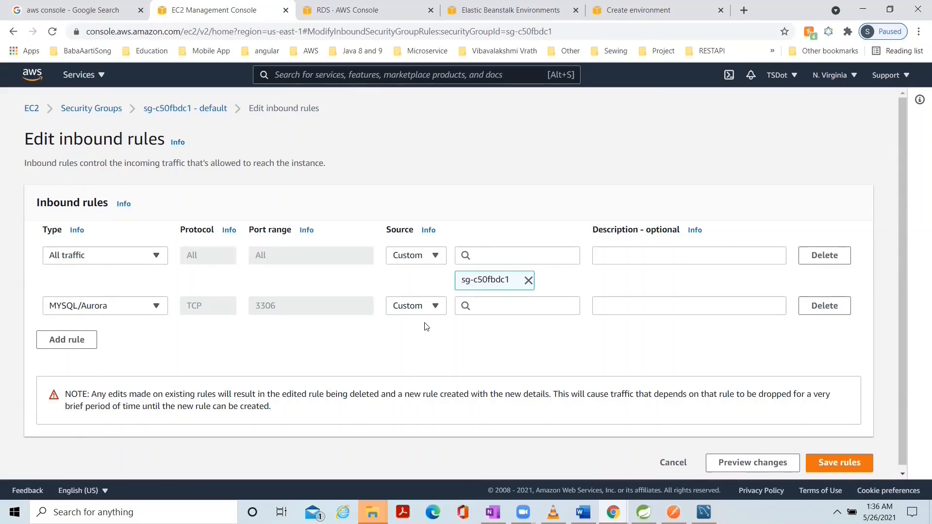
Set the MYSQL/Aurora rule's source to Anywhere, save the inbound rules and check the updated rule list.
{"action": "left_click", "coordinate": [435, 306]}
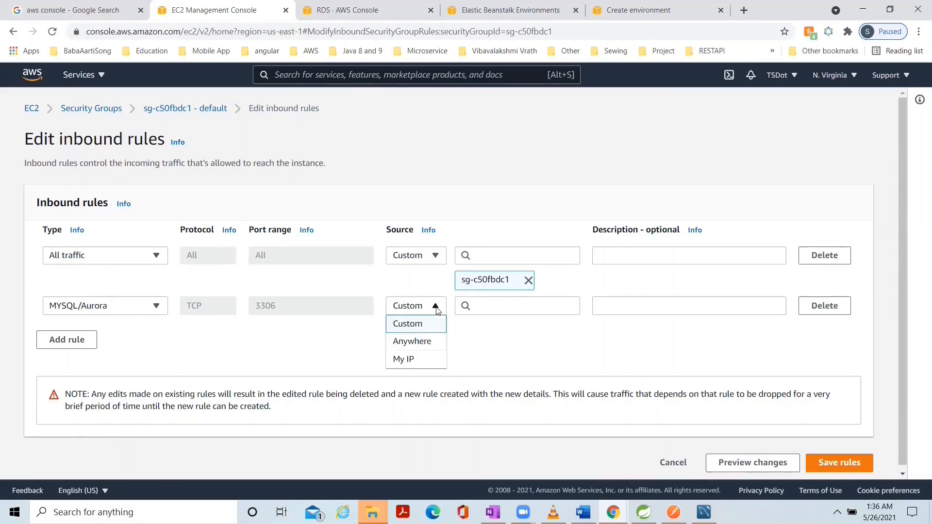
{"action": "left_click", "coordinate": [419, 341]}
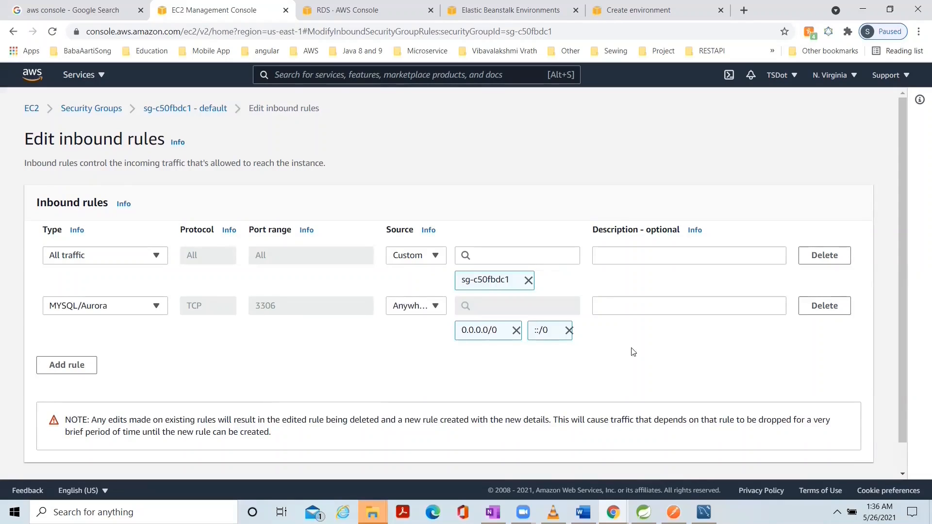
{"action": "scroll", "coordinate": [697, 360], "scroll_direction": "down", "scroll_amount": 1}
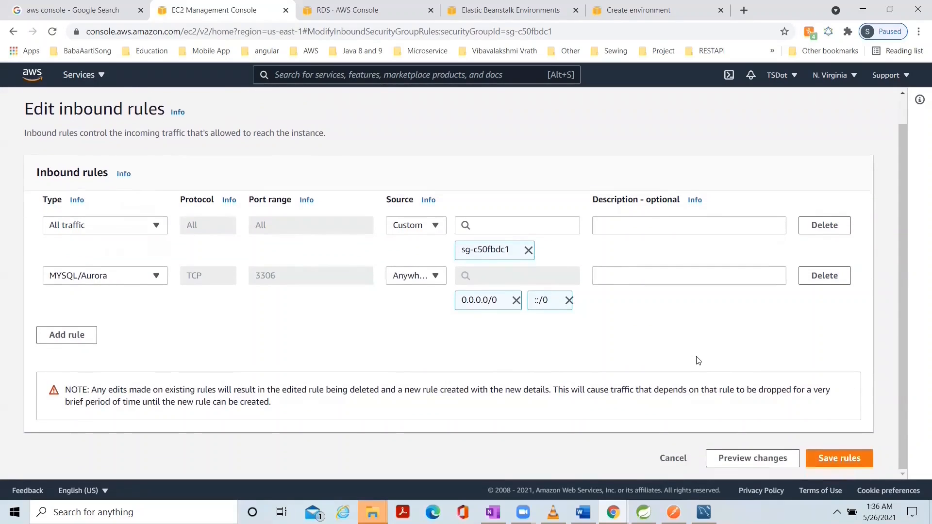
{"action": "left_click", "coordinate": [830, 459]}
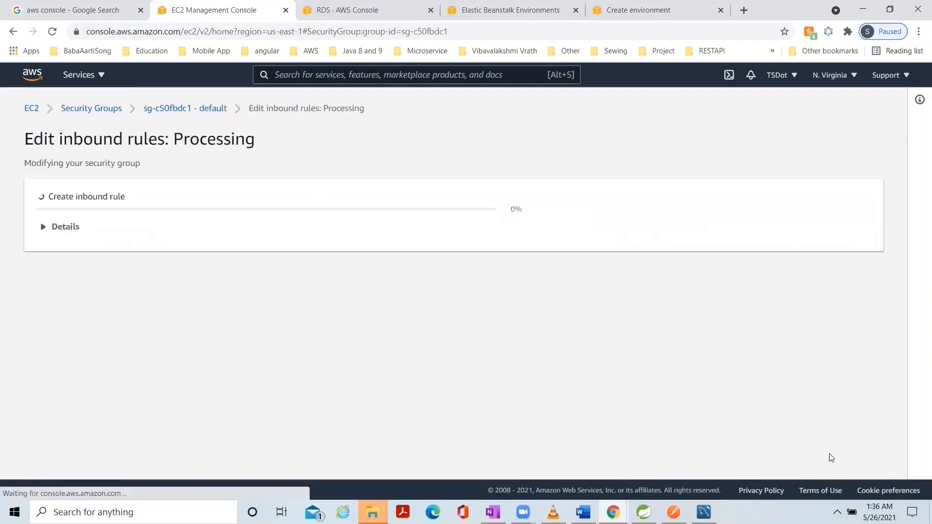
{"action": "scroll", "coordinate": [504, 362], "scroll_direction": "down", "scroll_amount": 1}
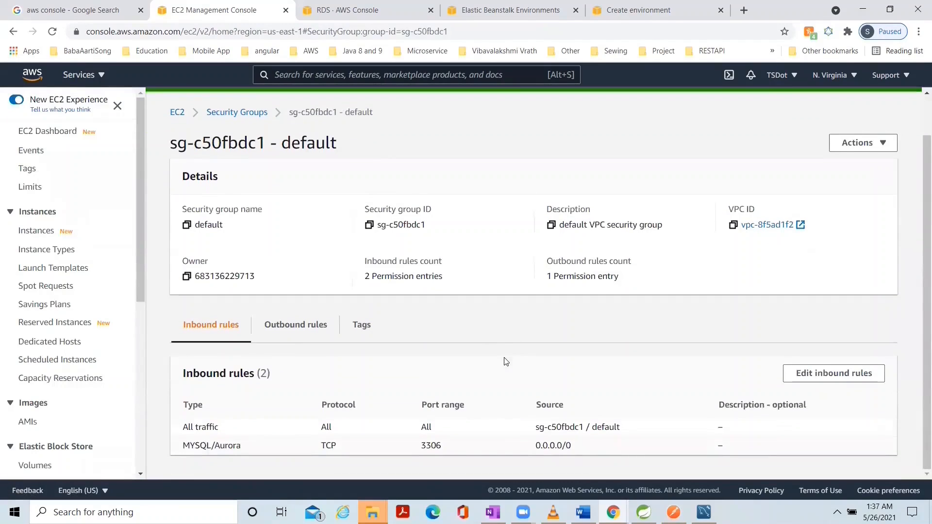
{"action": "scroll", "coordinate": [504, 362], "scroll_direction": "up", "scroll_amount": 1}
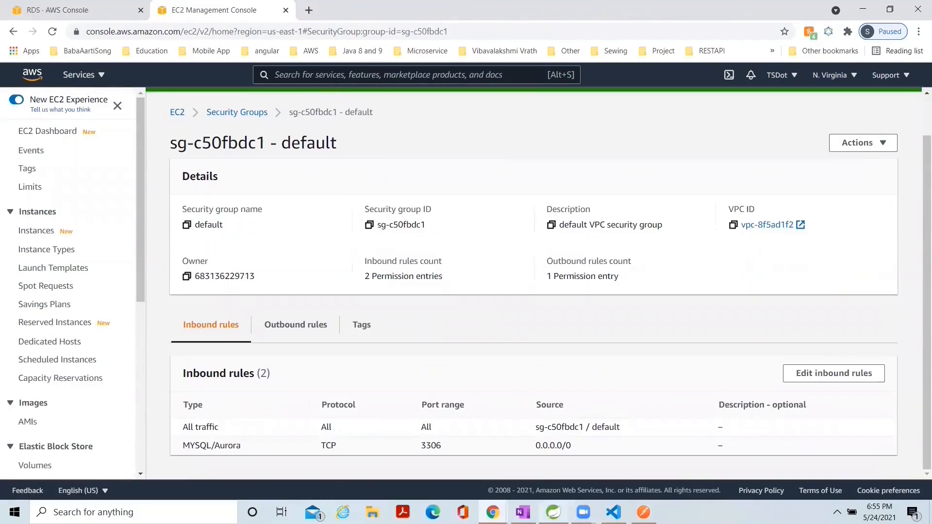
Switch to Spring Tool Suite and stop the running employee management application.
{"action": "mouse_move", "coordinate": [553, 512]}
{"action": "left_click", "coordinate": [553, 463]}
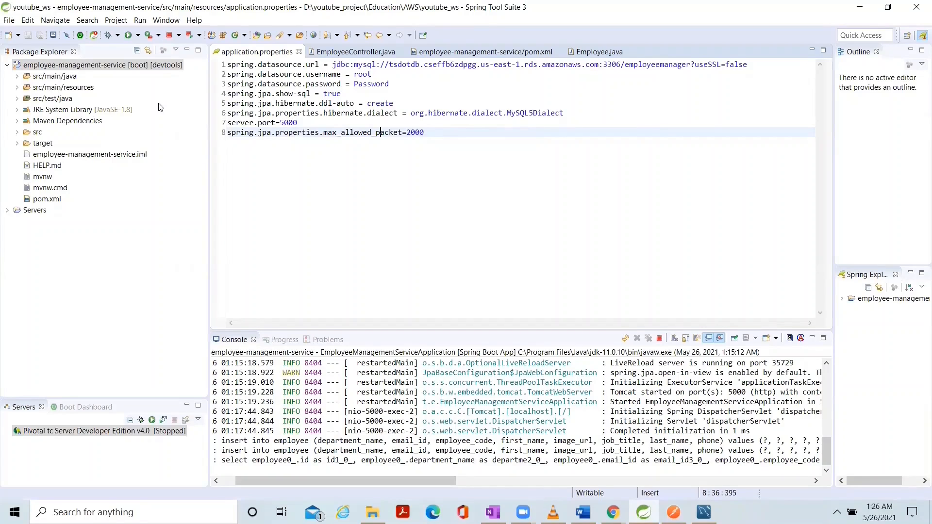
{"action": "left_click", "coordinate": [169, 35]}
Run a Maven build of the employee-management-service project with the goals "clean install".
{"action": "right_click", "coordinate": [107, 66]}
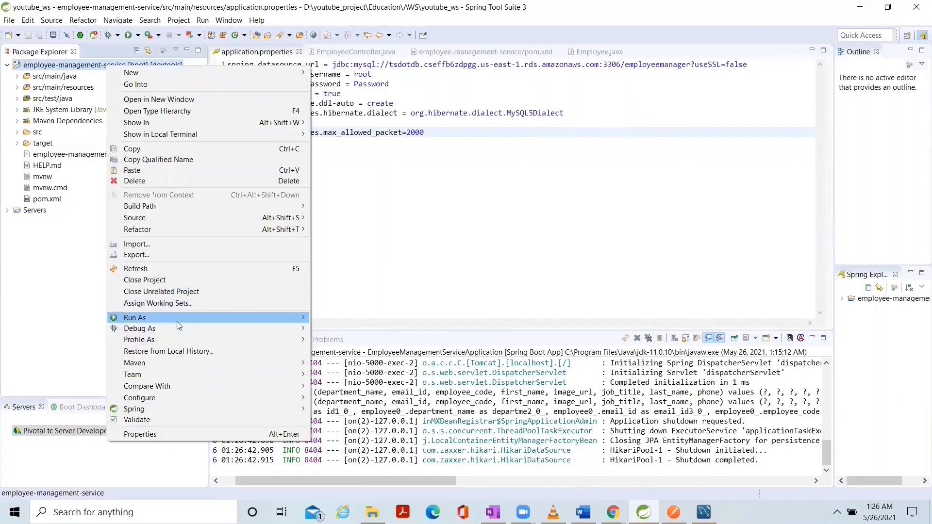
{"action": "left_click", "coordinate": [440, 222]}
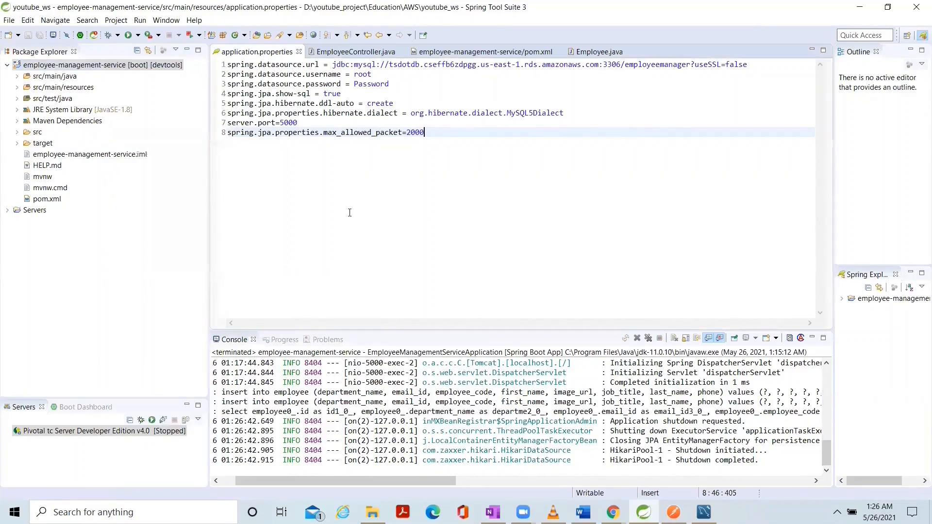
{"action": "right_click", "coordinate": [124, 67]}
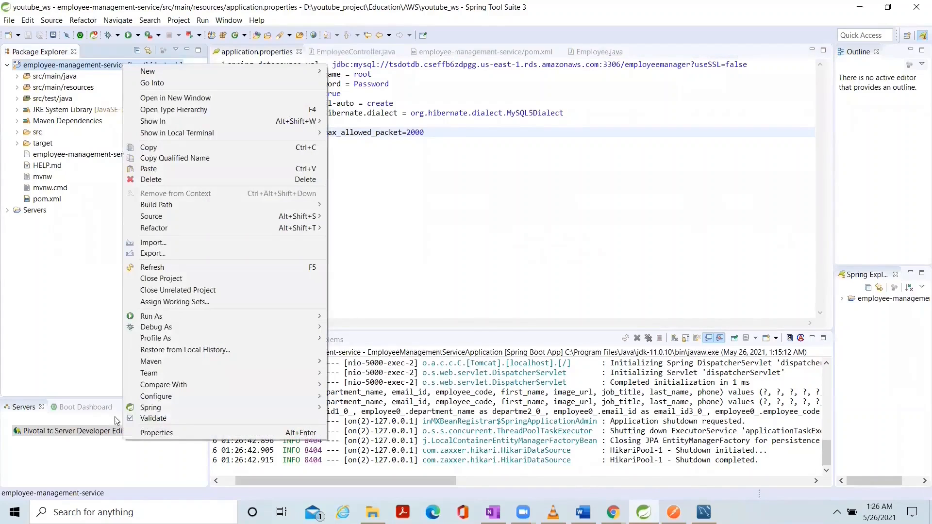
{"action": "mouse_move", "coordinate": [159, 318]}
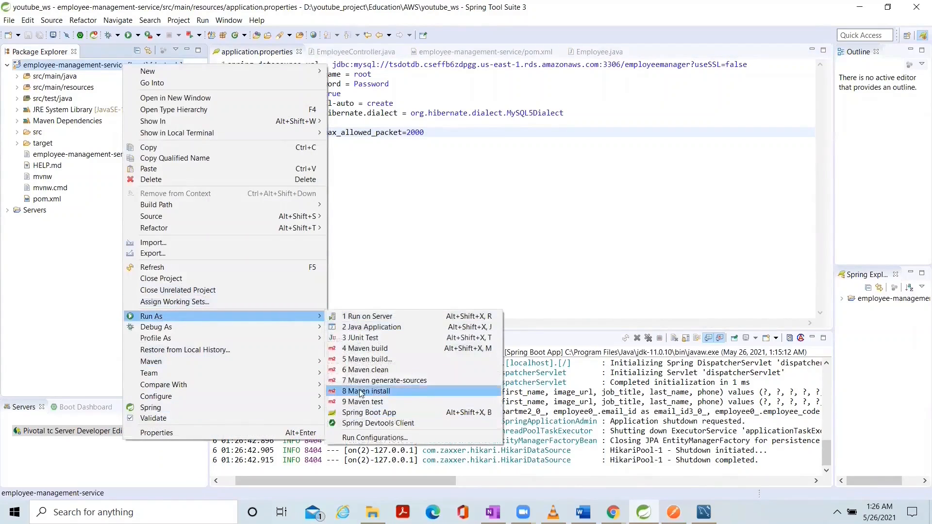
{"action": "left_click", "coordinate": [384, 359]}
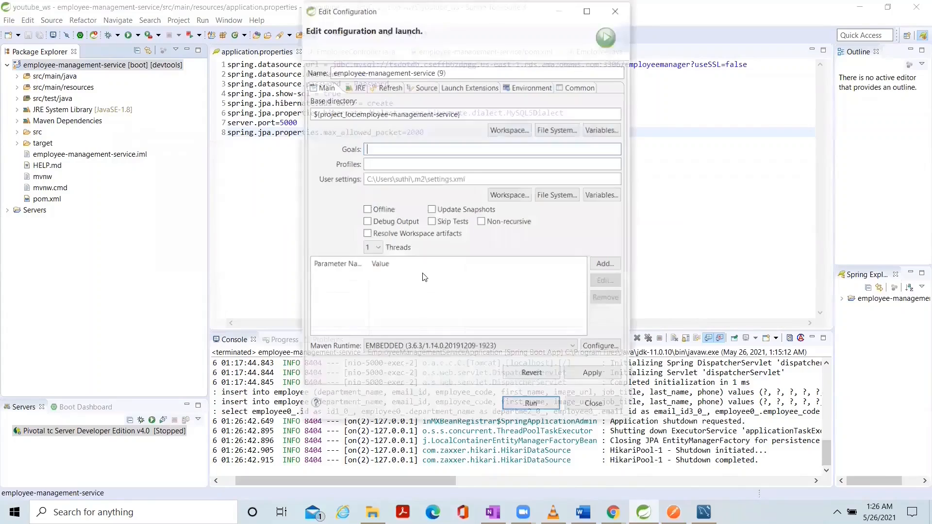
{"action": "left_click", "coordinate": [382, 149]}
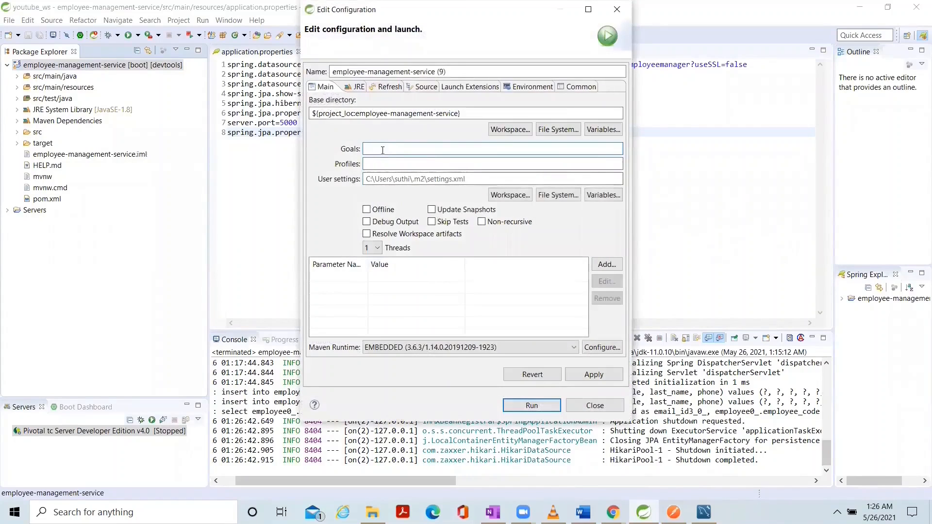
{"action": "type", "text": "clear install"}
{"action": "left_click", "coordinate": [593, 374]}
{"action": "left_click", "coordinate": [531, 405]}
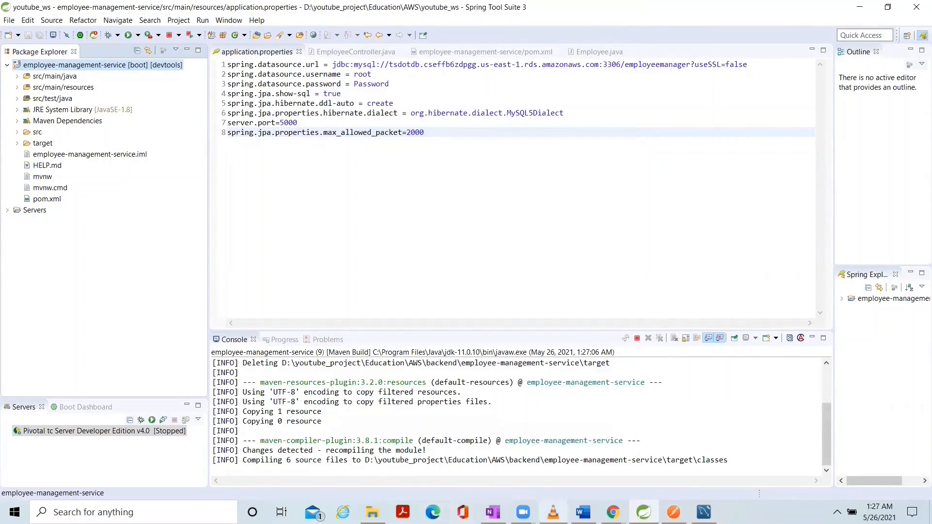
Switch to the RDS console in Chrome, search the AWS services for "Ela" and open Elastic Beanstalk in a new tab.
{"action": "left_click", "coordinate": [613, 511]}
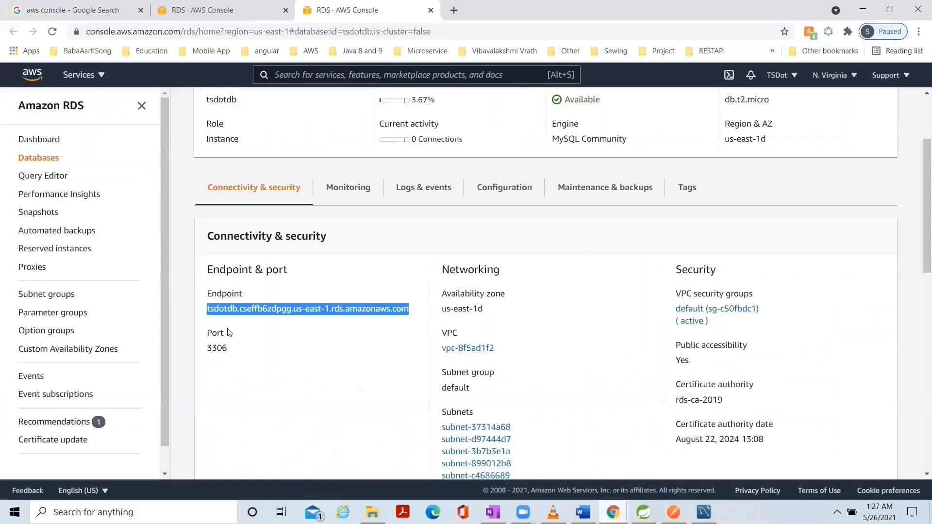
{"action": "left_click", "coordinate": [548, 463]}
{"action": "left_click", "coordinate": [296, 76]}
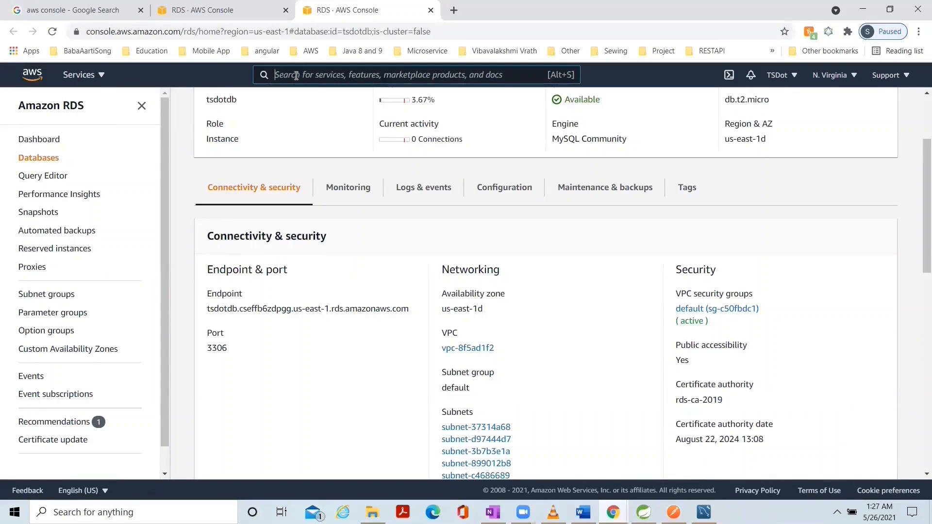
{"action": "type", "text": "E"}
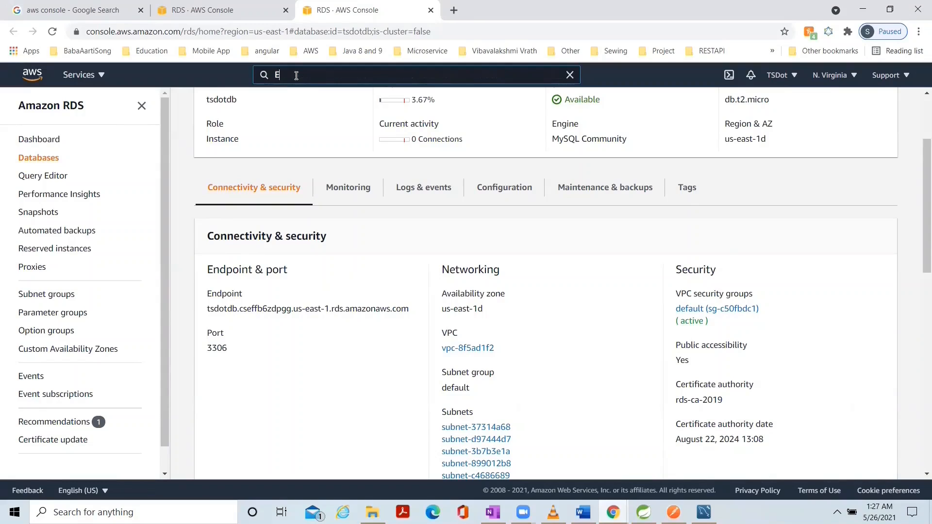
{"action": "type", "text": "la"}
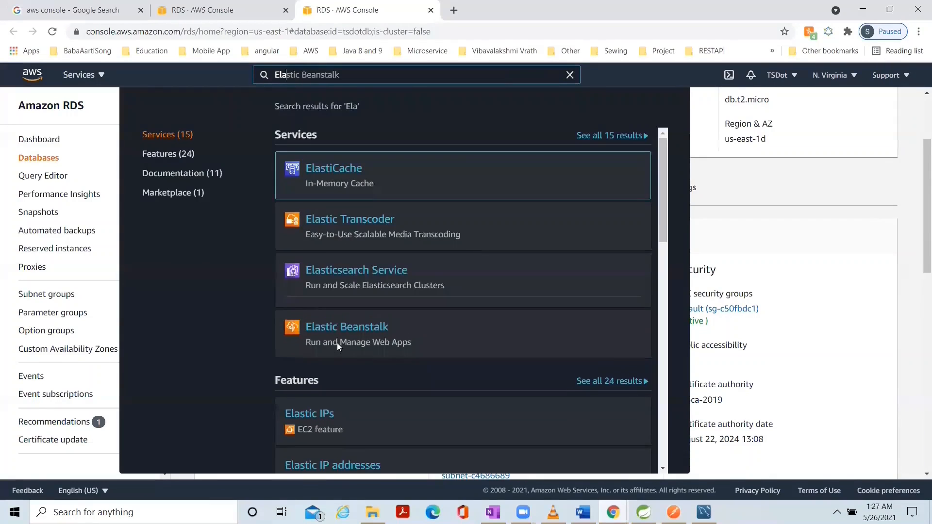
{"action": "mouse_move", "coordinate": [337, 354]}
{"action": "right_click", "coordinate": [335, 328]}
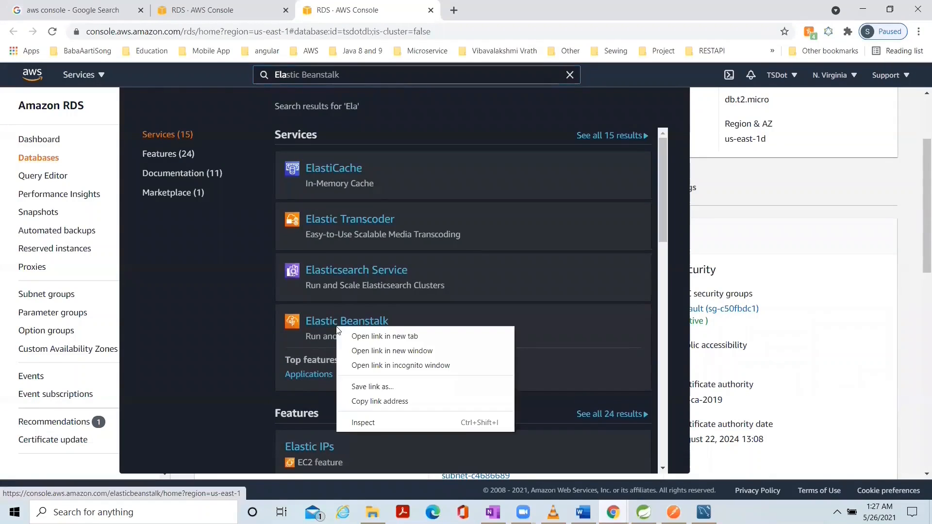
{"action": "left_click", "coordinate": [384, 336]}
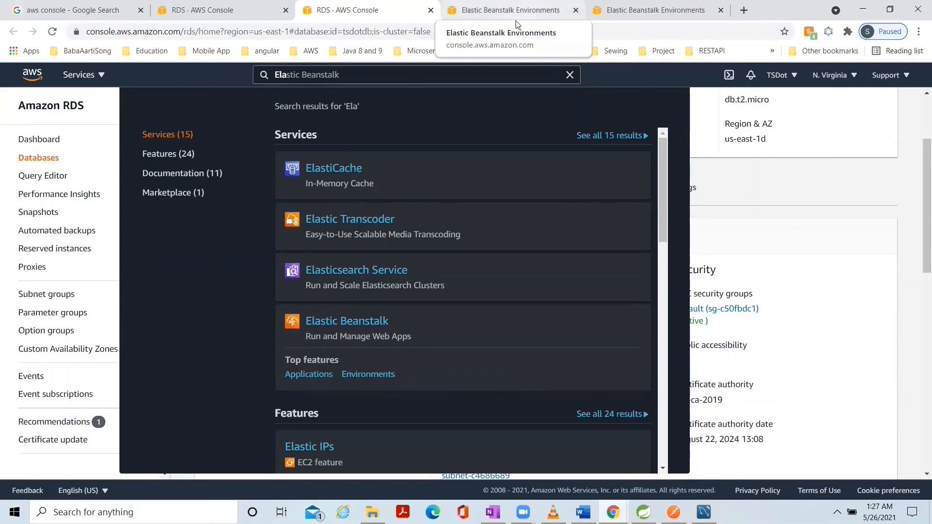
Go to the Elastic Beanstalk environments page and start creating a new environment with the Web server environment tier.
{"action": "left_click", "coordinate": [650, 10]}
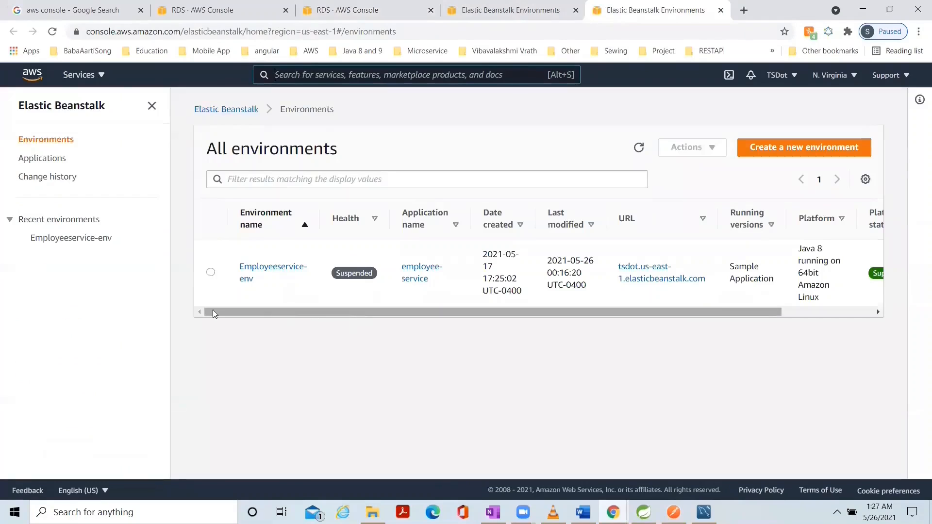
{"action": "left_click", "coordinate": [770, 158]}
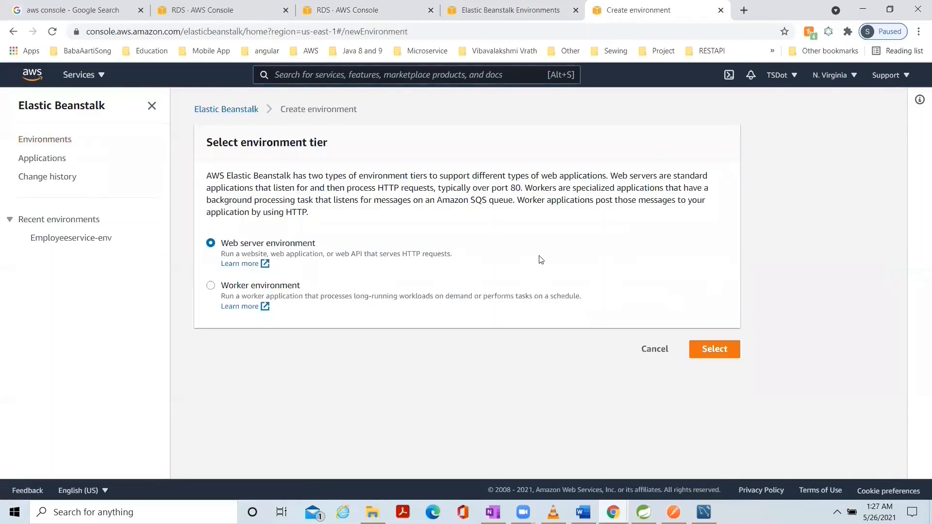
{"action": "left_click", "coordinate": [714, 350]}
Set the application name to employee-manager-service and let the environment name be filled in from it.
{"action": "scroll", "coordinate": [553, 364], "scroll_direction": "down", "scroll_amount": 4}
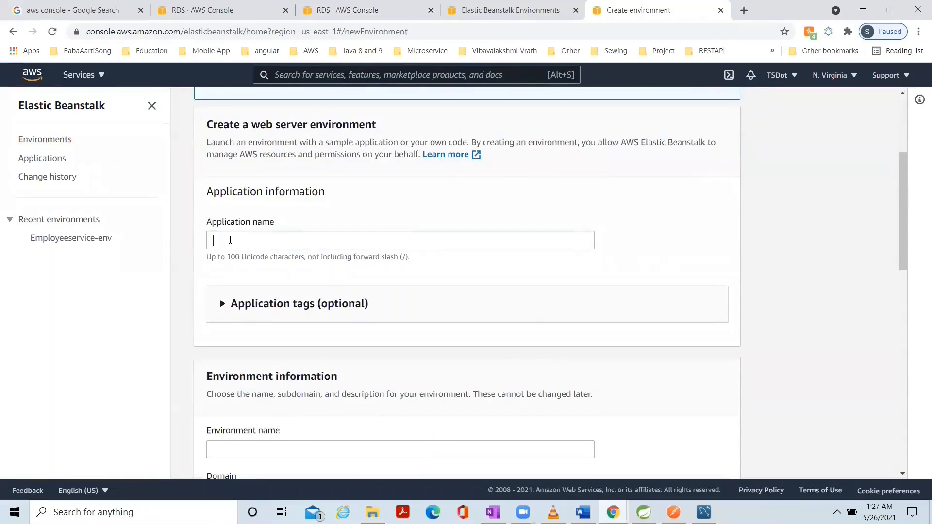
{"action": "left_click", "coordinate": [230, 240]}
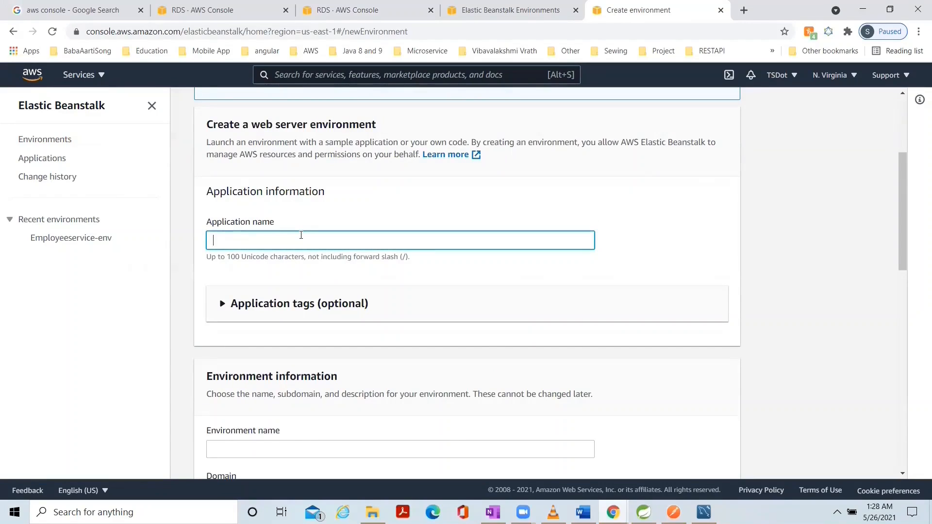
{"action": "type", "text": "employee-"}
{"action": "type", "text": "manager-service"}
{"action": "scroll", "coordinate": [316, 338], "scroll_direction": "down", "scroll_amount": 1}
{"action": "scroll", "coordinate": [316, 335], "scroll_direction": "down", "scroll_amount": 2}
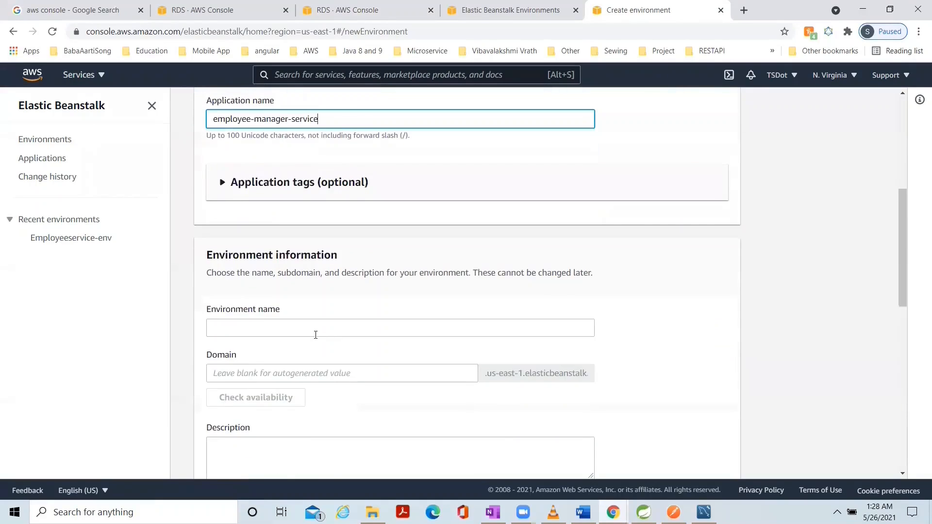
{"action": "scroll", "coordinate": [316, 334], "scroll_direction": "down", "scroll_amount": 2}
{"action": "scroll", "coordinate": [316, 335], "scroll_direction": "up", "scroll_amount": 2}
{"action": "left_click", "coordinate": [656, 338]}
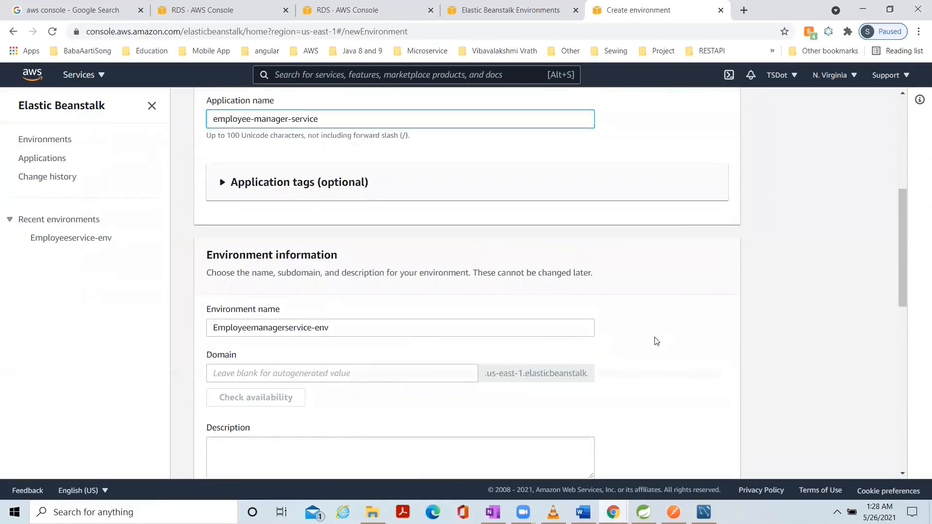
Set the environment's domain to tsdotInc and check its availability.
{"action": "scroll", "coordinate": [632, 354], "scroll_direction": "down", "scroll_amount": 4}
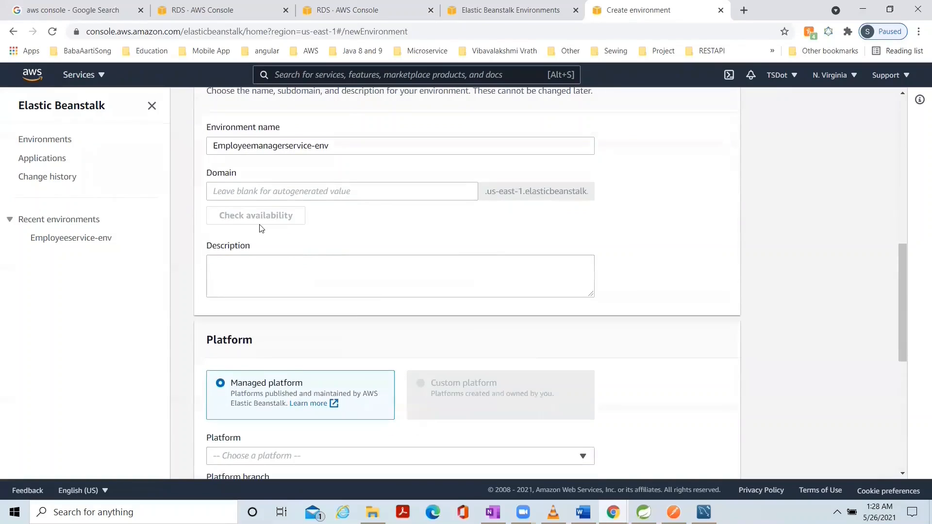
{"action": "left_click", "coordinate": [237, 193]}
{"action": "type", "text": "t"}
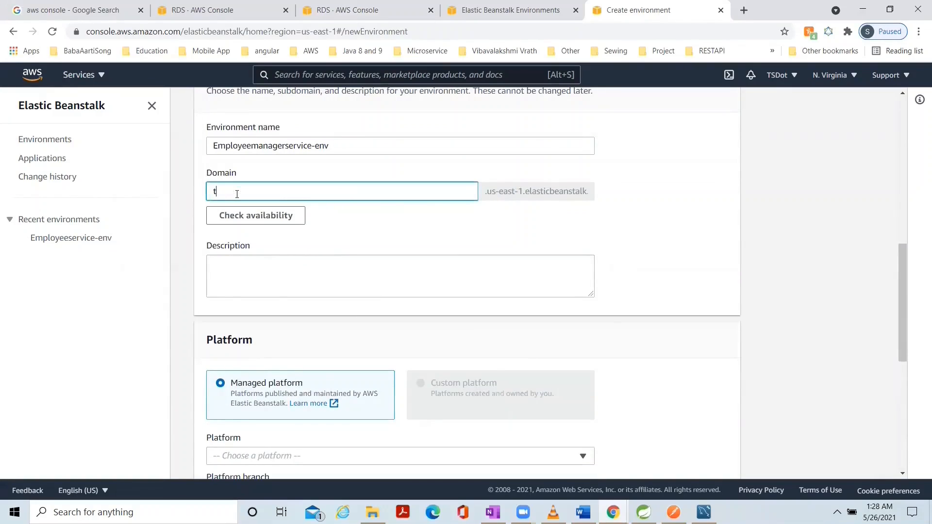
{"action": "type", "text": "sdotInc"}
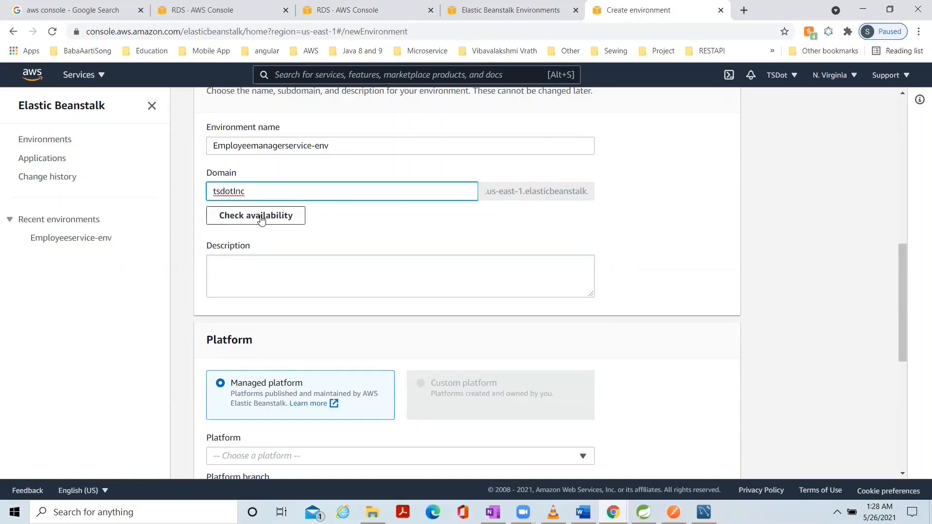
{"action": "left_click", "coordinate": [253, 218]}
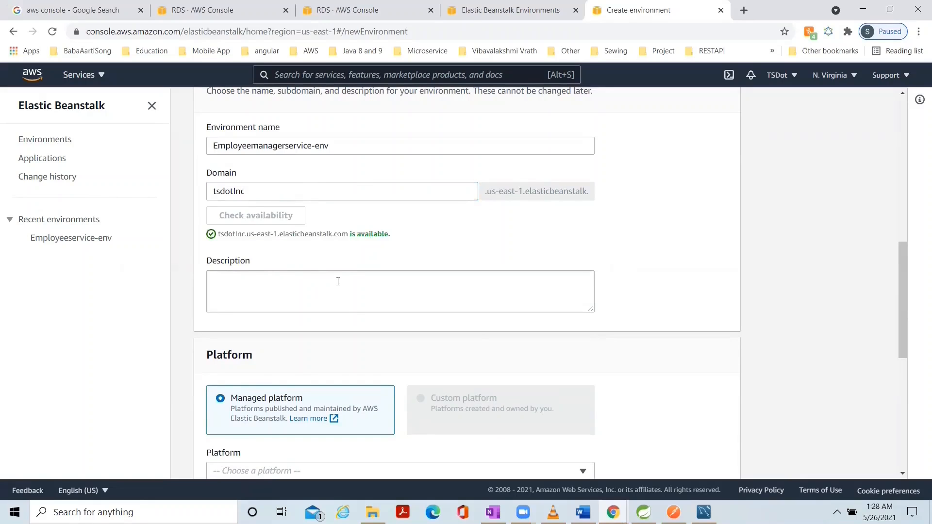
Choose the managed Java platform with the branch "Java 8 running on 64bit Amazon Linux".
{"action": "scroll", "coordinate": [334, 284], "scroll_direction": "down", "scroll_amount": 3}
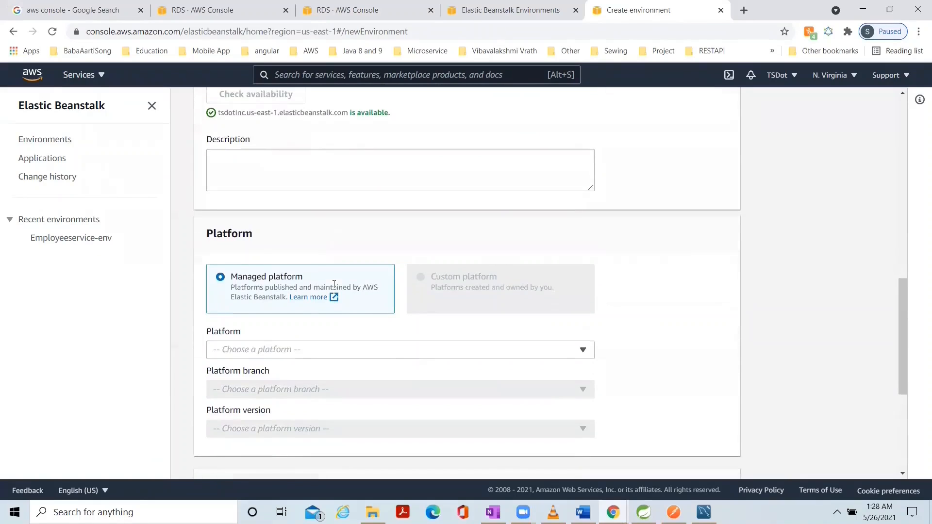
{"action": "scroll", "coordinate": [687, 300], "scroll_direction": "down", "scroll_amount": 2}
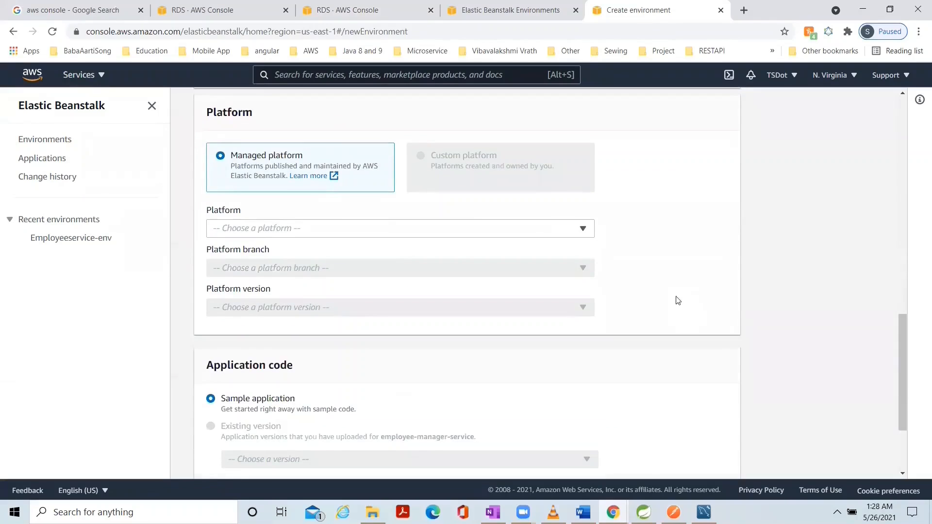
{"action": "left_click", "coordinate": [583, 229]}
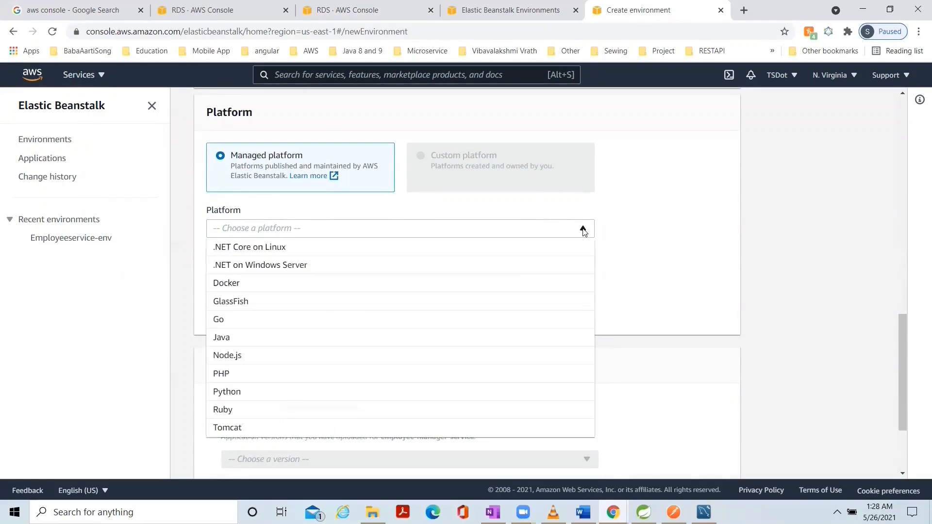
{"action": "left_click", "coordinate": [369, 336]}
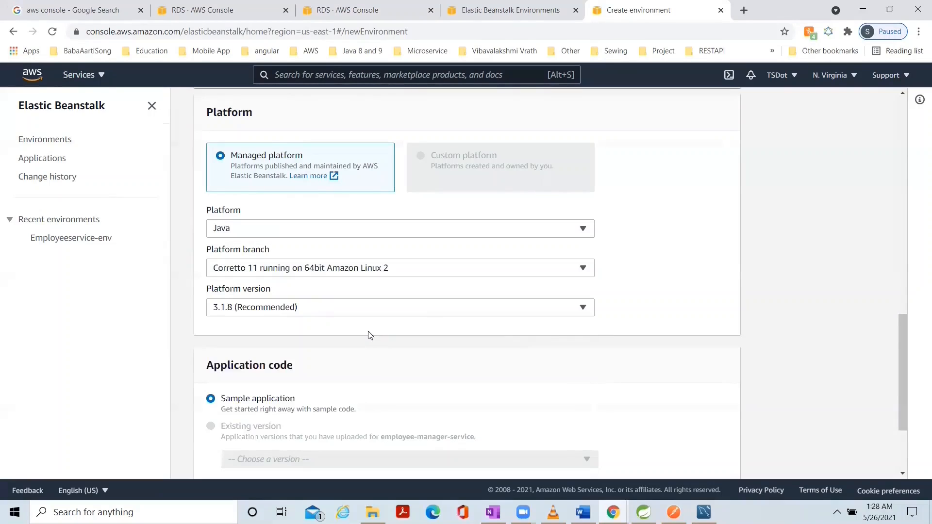
{"action": "left_click", "coordinate": [583, 229]}
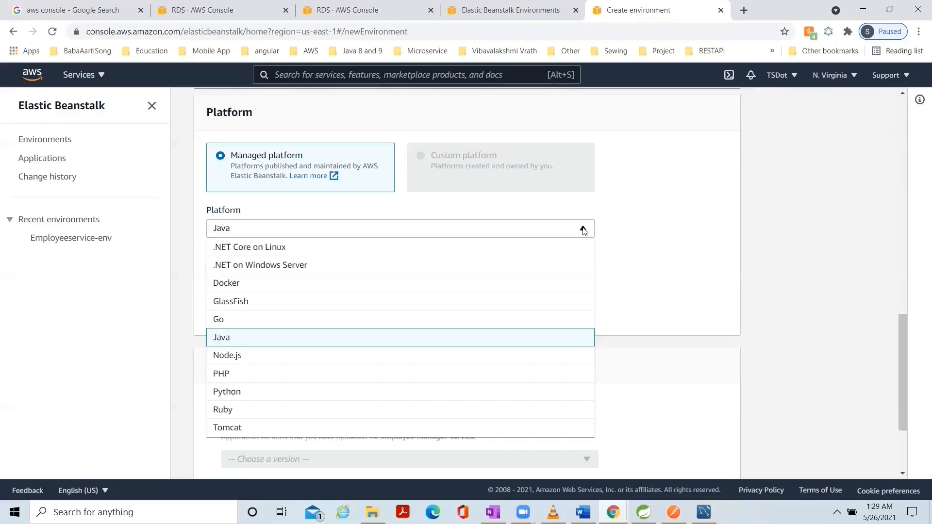
{"action": "left_click", "coordinate": [630, 250]}
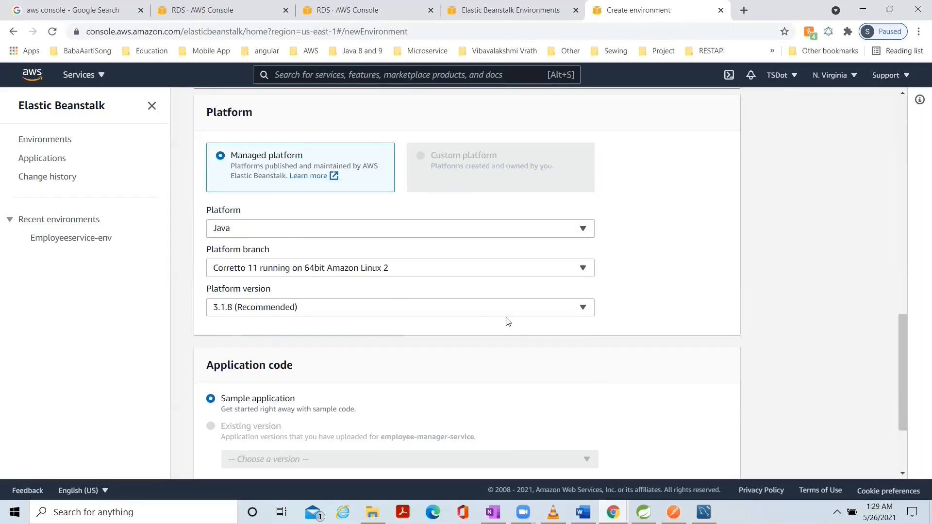
{"action": "left_click", "coordinate": [583, 270]}
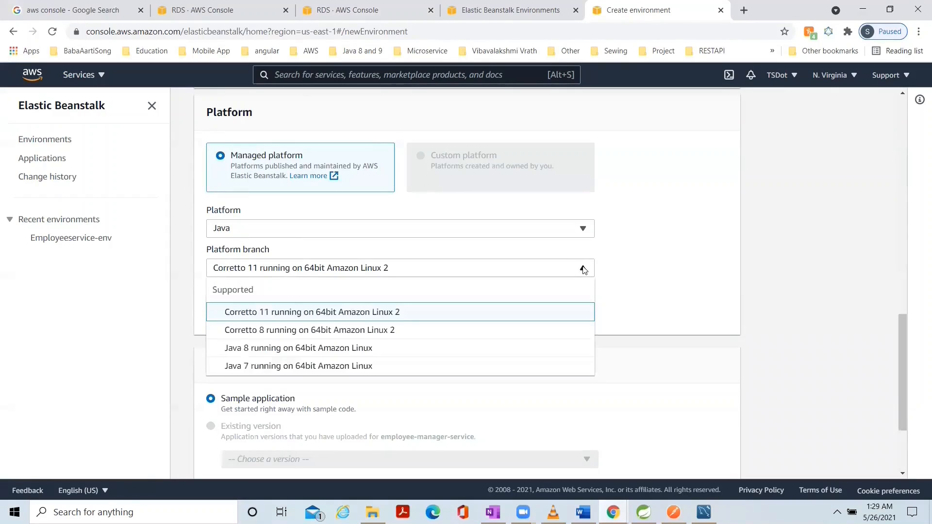
{"action": "left_click", "coordinate": [392, 355]}
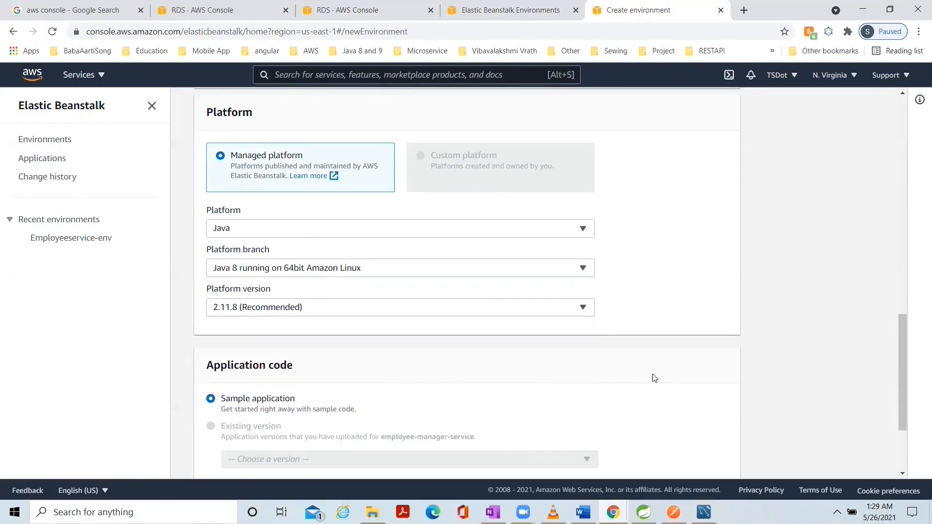
In the environment's additional configuration options, set the database username to root, enter the database password and save the database settings.
{"action": "scroll", "coordinate": [654, 378], "scroll_direction": "down", "scroll_amount": 3}
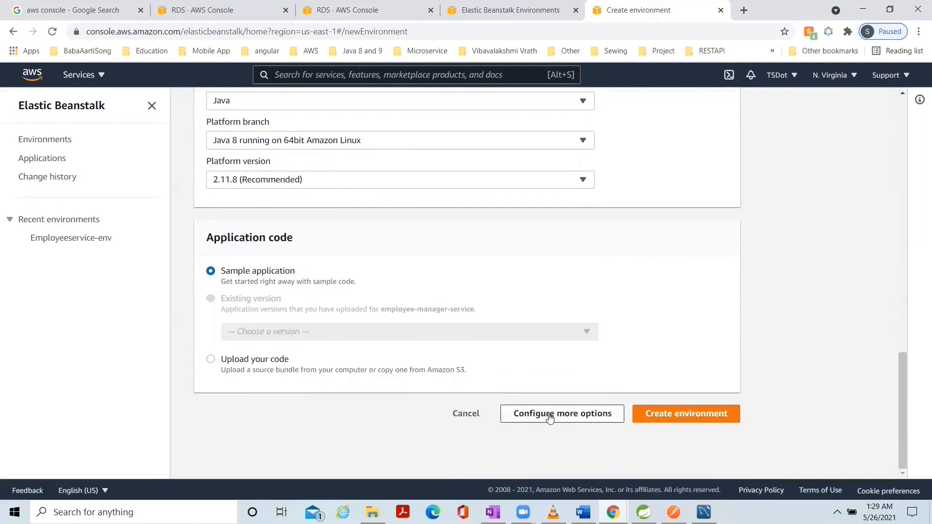
{"action": "left_click", "coordinate": [550, 418]}
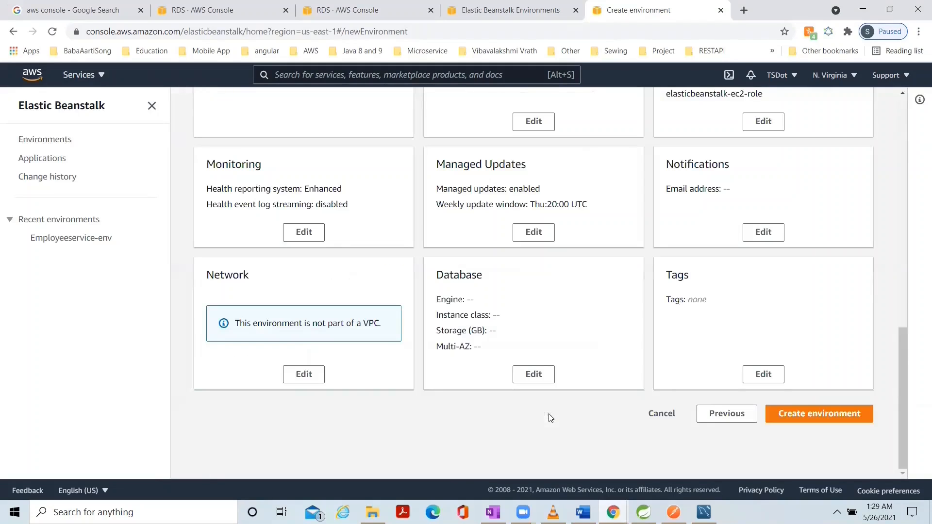
{"action": "left_click", "coordinate": [530, 374]}
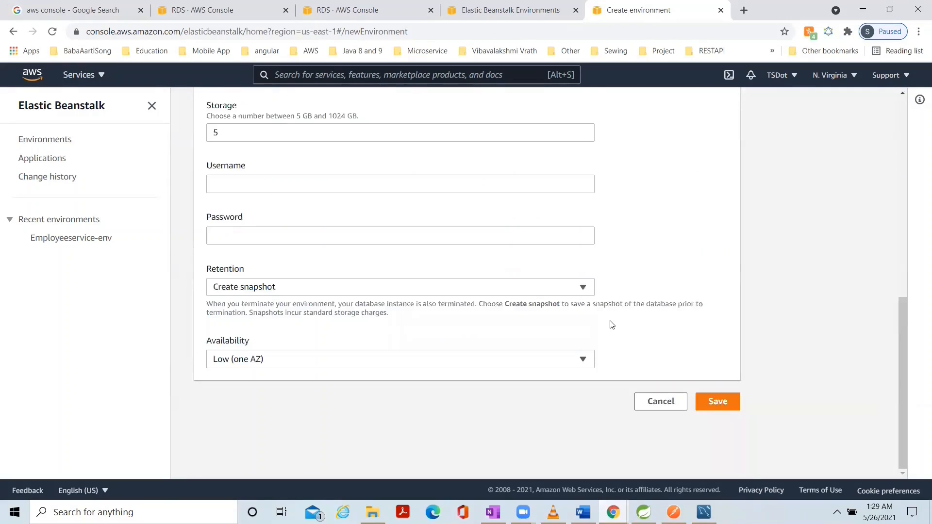
{"action": "scroll", "coordinate": [611, 325], "scroll_direction": "up", "scroll_amount": 3}
{"action": "left_click", "coordinate": [233, 306]}
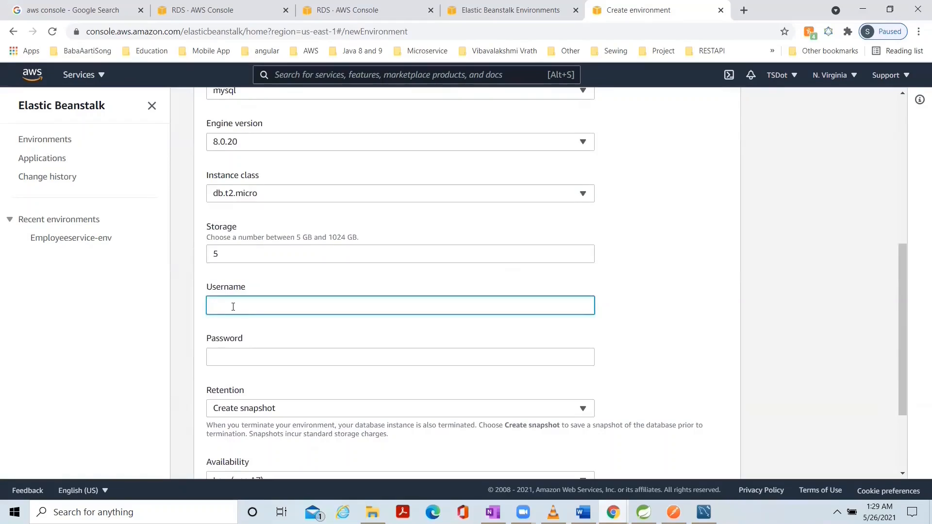
{"action": "type", "text": "root"}
{"action": "left_click", "coordinate": [224, 361]}
{"action": "type", "text": "root"}
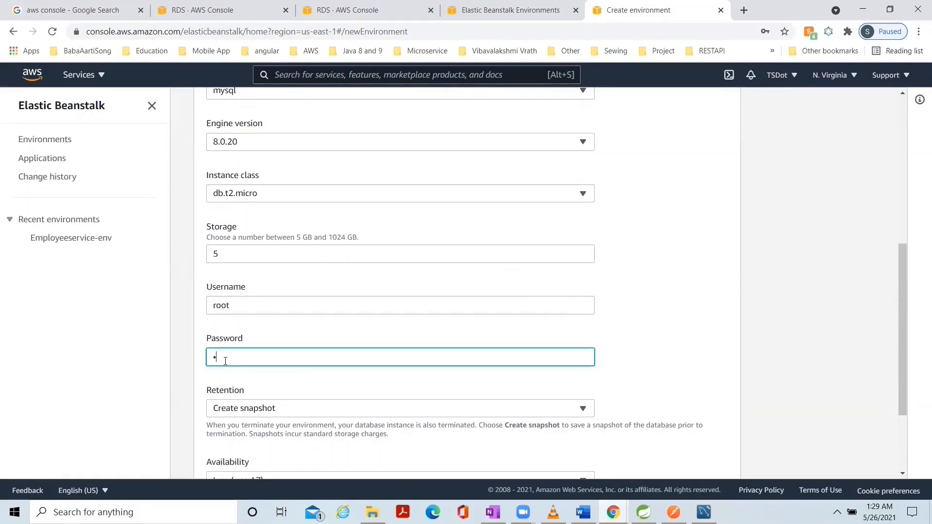
{"action": "type", "text": "root"}
{"action": "scroll", "coordinate": [411, 396], "scroll_direction": "down", "scroll_amount": 3}
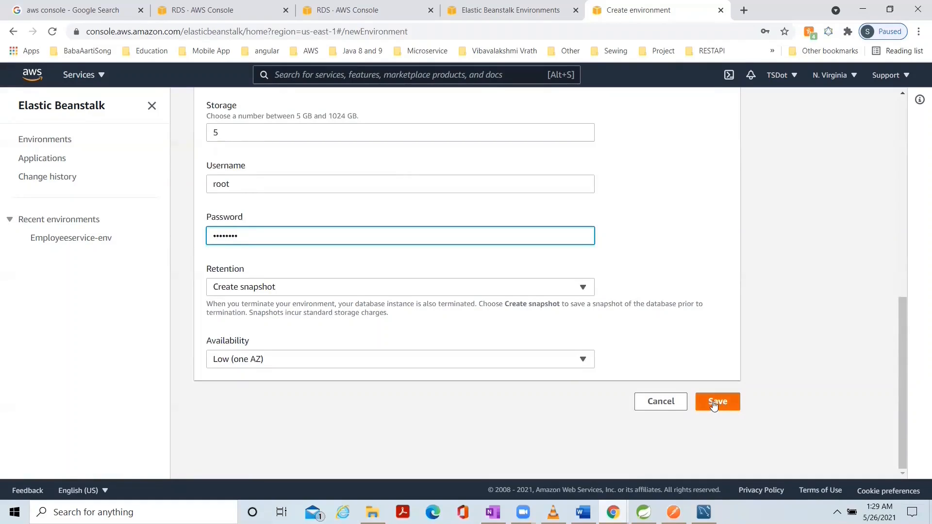
{"action": "left_click", "coordinate": [713, 406]}
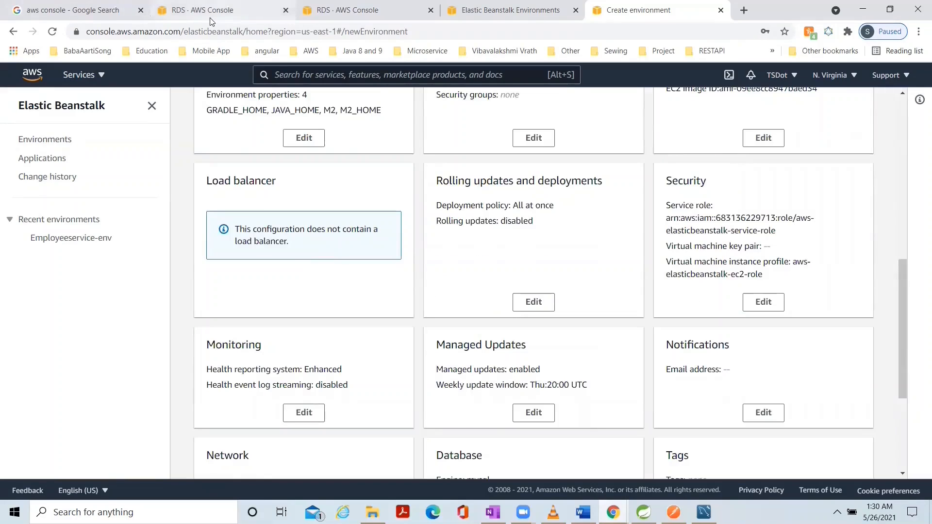
Create the Elastic Beanstalk environment with the configured options.
{"action": "scroll", "coordinate": [534, 291], "scroll_direction": "down", "scroll_amount": 4}
{"action": "left_click", "coordinate": [799, 414]}
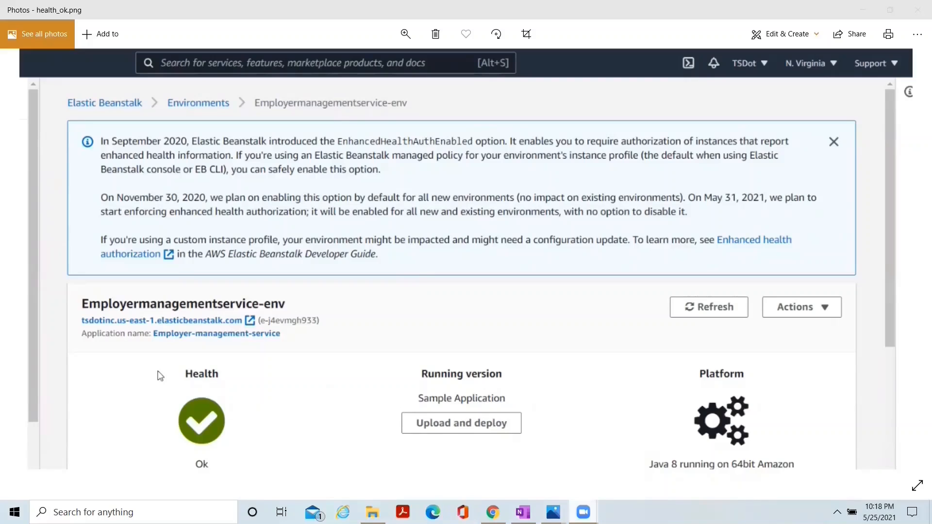
{"action": "key", "text": "Left"}
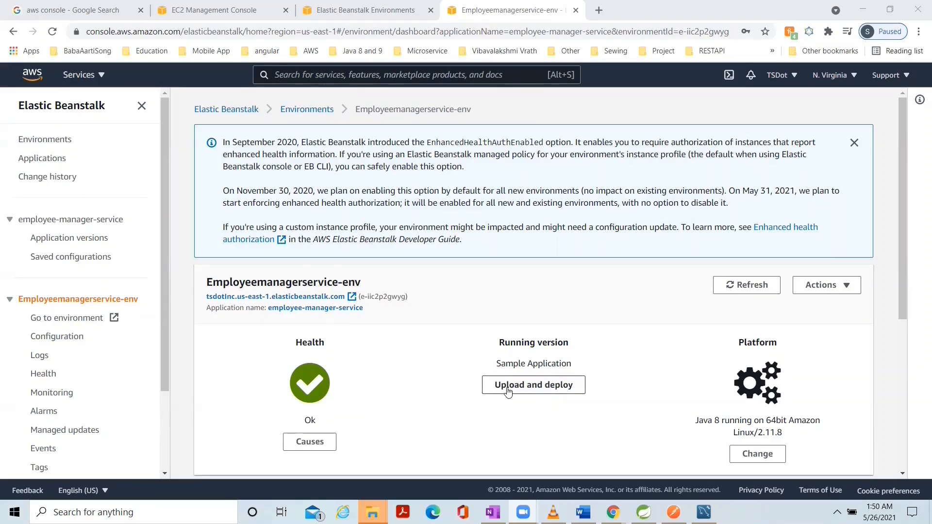
Upload employee-management-service-0.0.1-SNAPSHOT.jar from the project's target folder and deploy it to the environment.
{"action": "left_click", "coordinate": [507, 391]}
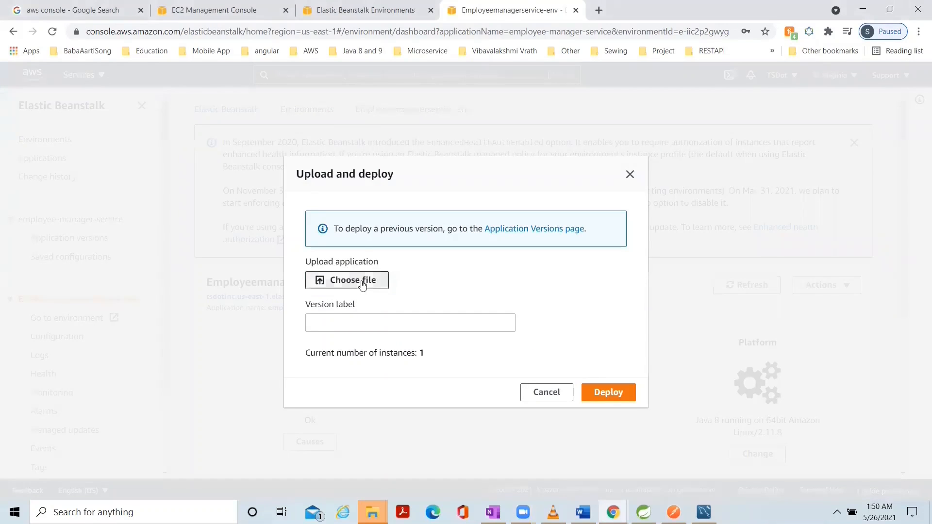
{"action": "left_click", "coordinate": [362, 285]}
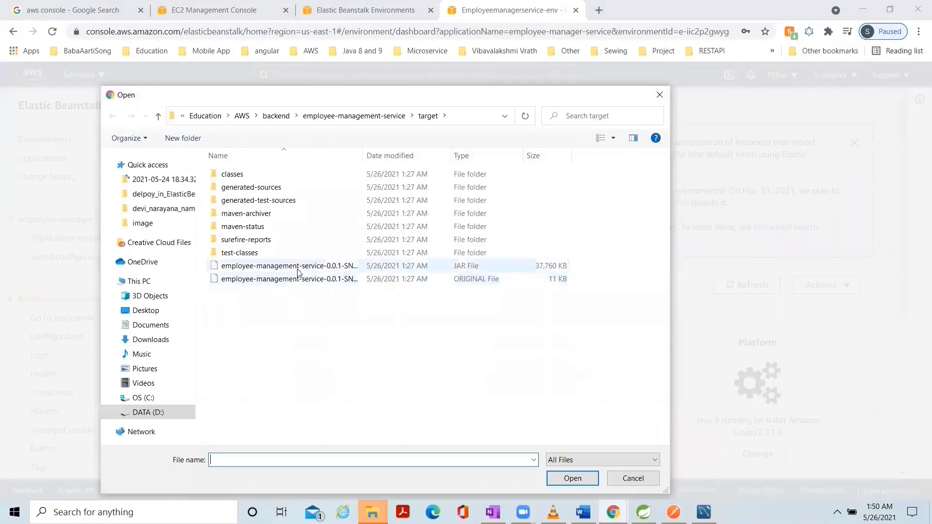
{"action": "left_click", "coordinate": [297, 270]}
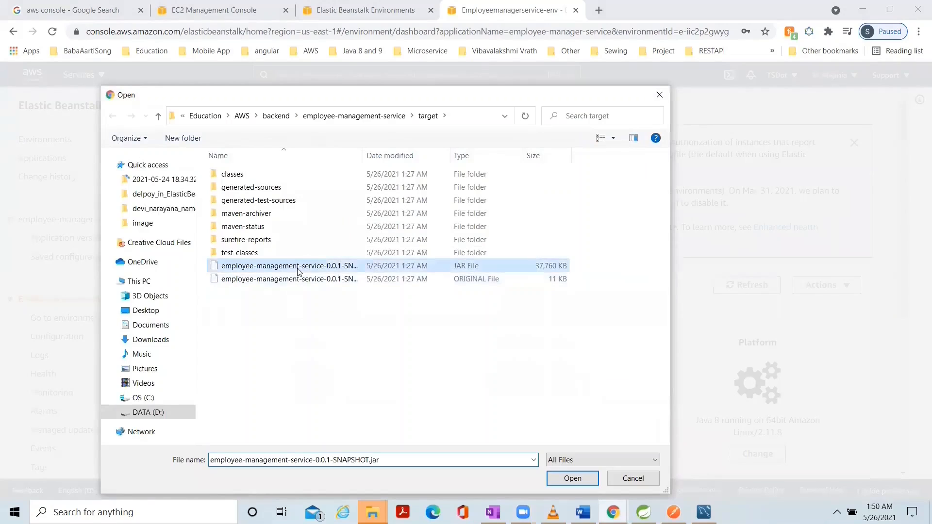
{"action": "left_click", "coordinate": [566, 480]}
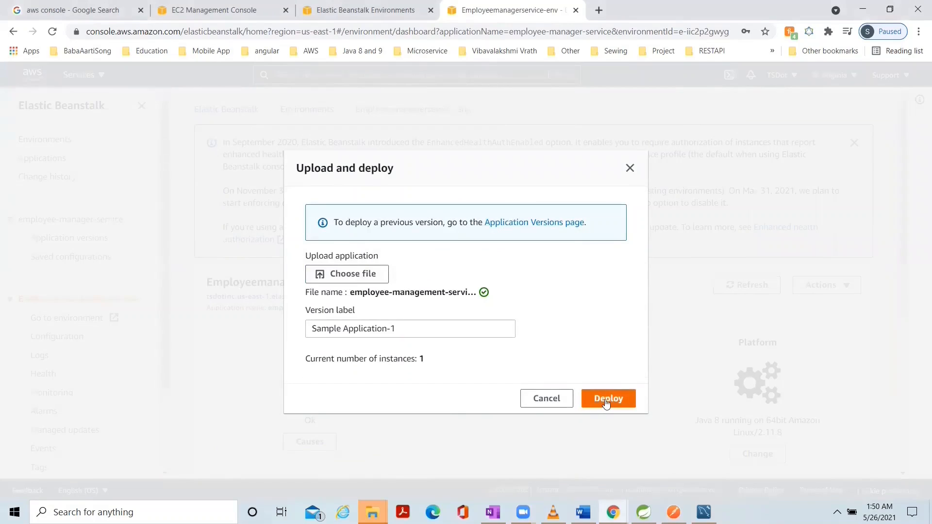
{"action": "left_click", "coordinate": [606, 403]}
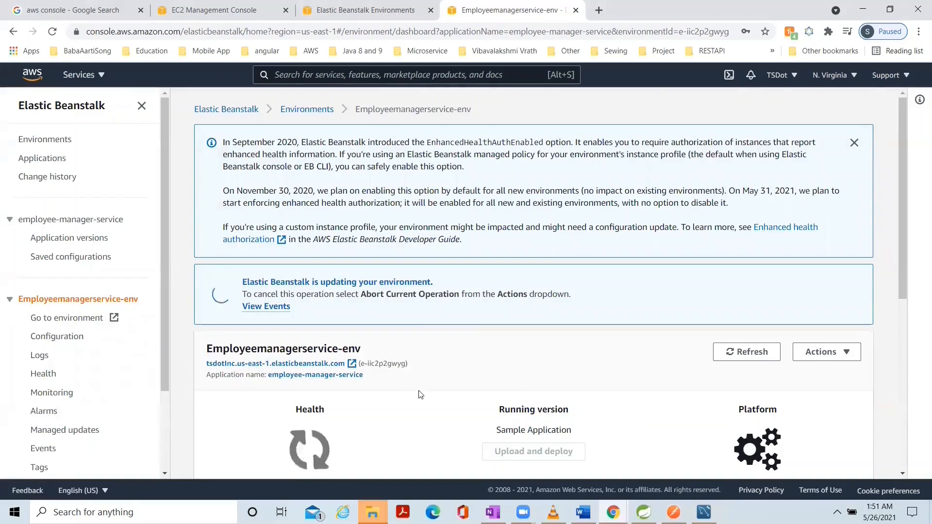
Check the environment's health and open its elasticbeanstalk.com URL in a new browser tab.
{"action": "scroll", "coordinate": [420, 394], "scroll_direction": "down", "scroll_amount": 1}
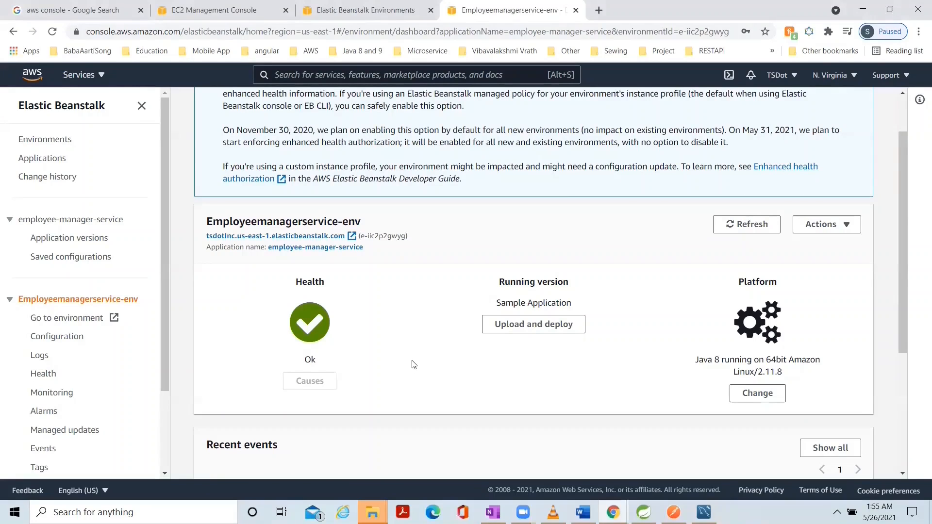
{"action": "right_click", "coordinate": [338, 240]}
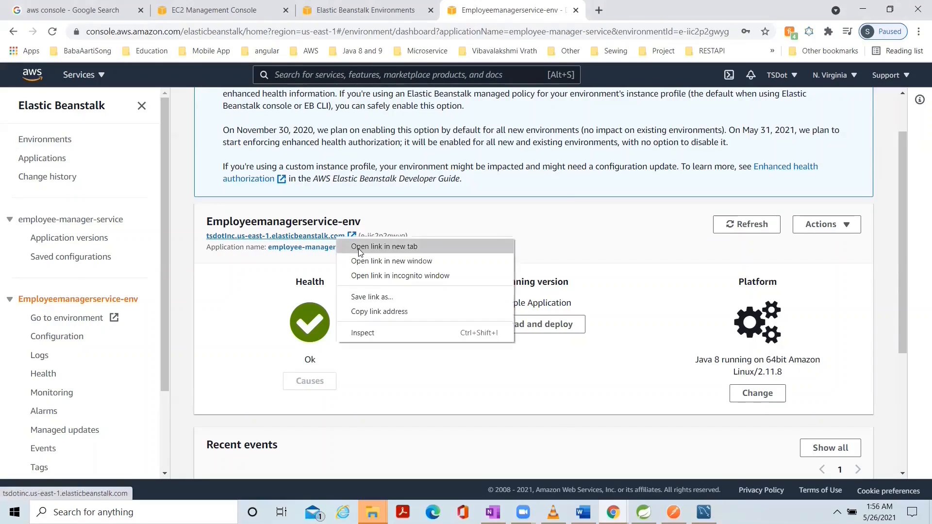
{"action": "left_click", "coordinate": [371, 245]}
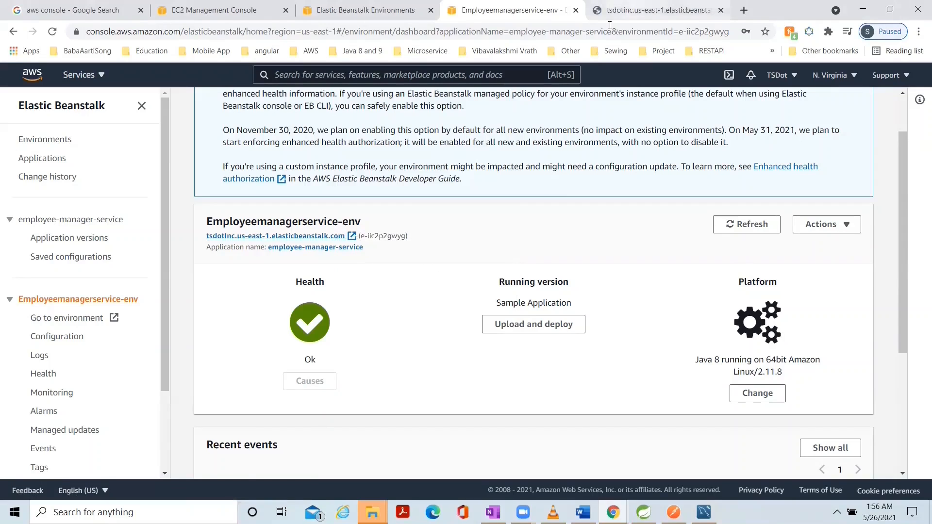
{"action": "left_click", "coordinate": [630, 11]}
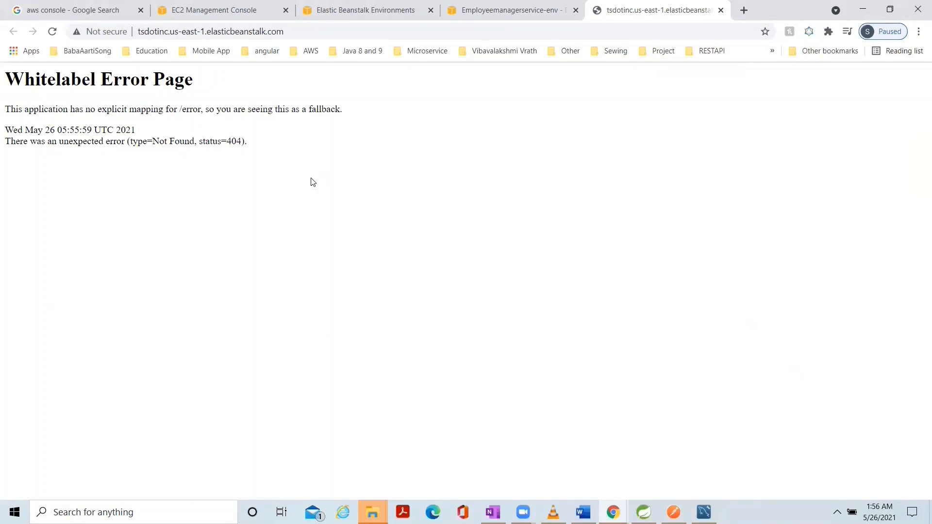
Load the deployed service's employees endpoint at tsdotinc.us-east-1.elasticbeanstalk.com/api/v1/employees.
{"action": "left_click", "coordinate": [314, 31]}
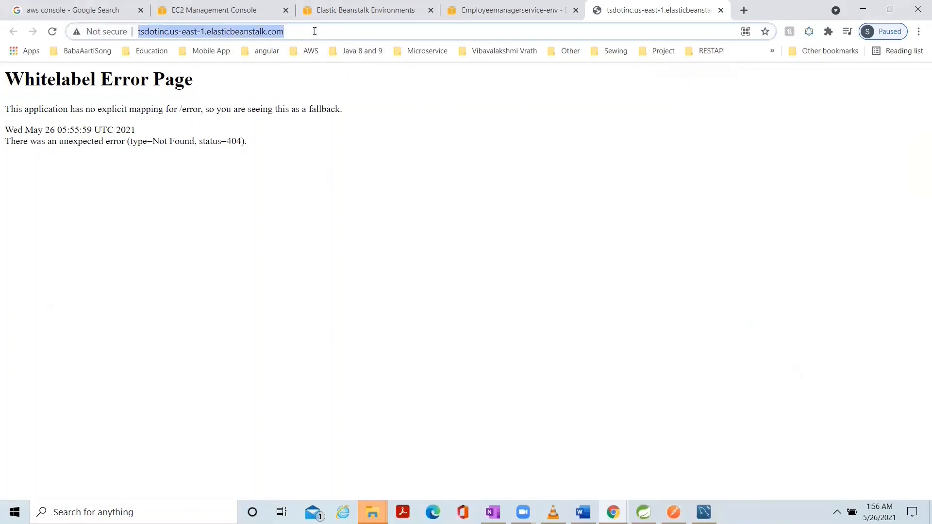
{"action": "left_click", "coordinate": [318, 31]}
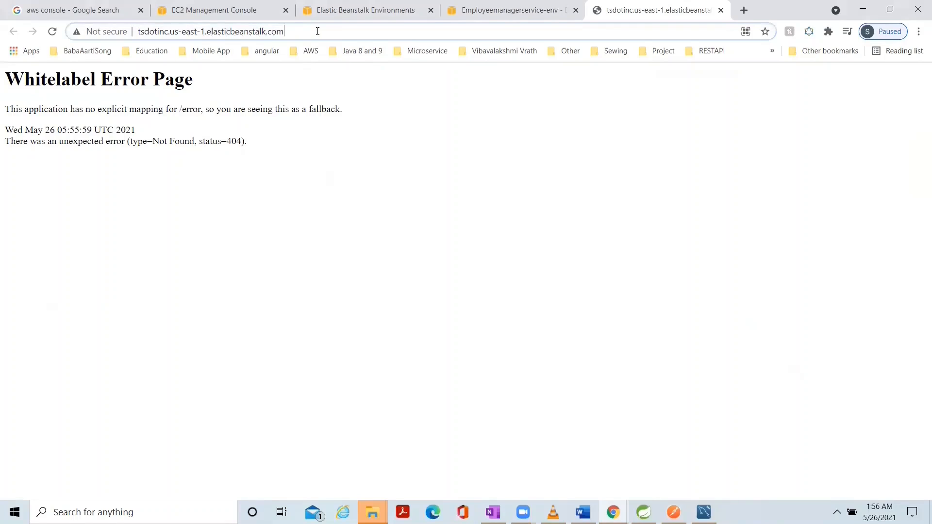
{"action": "type", "text": "/"}
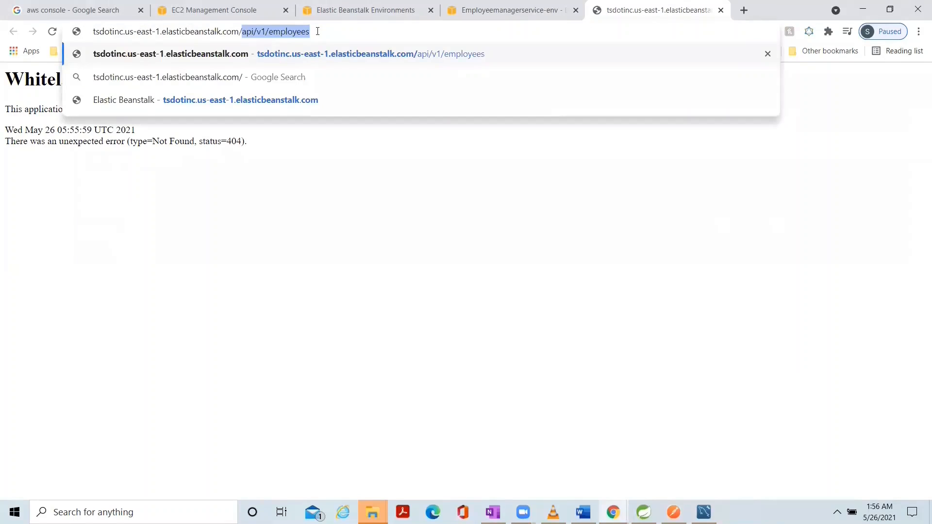
{"action": "key", "text": "Return"}
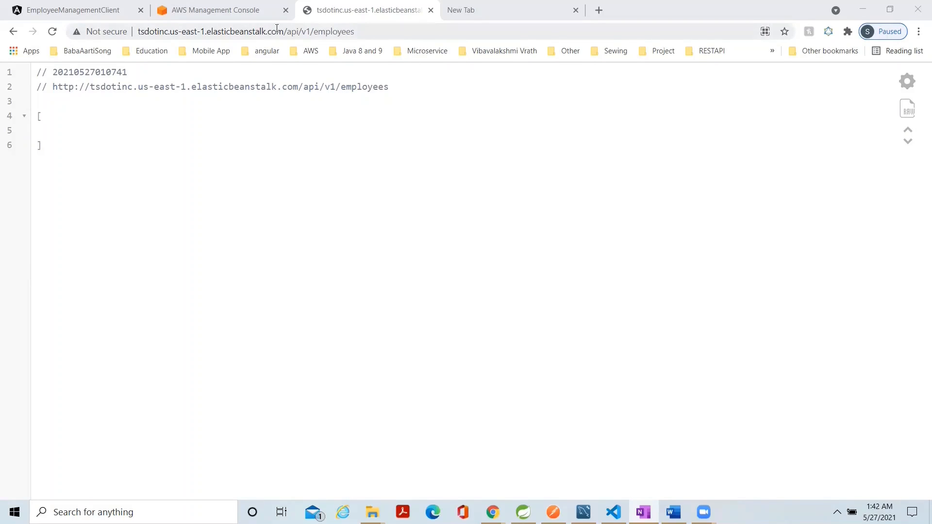
{"action": "left_click_drag", "start_coordinate": [285, 32], "coordinate": [132, 34]}
{"action": "key", "text": "ctrl+c"}
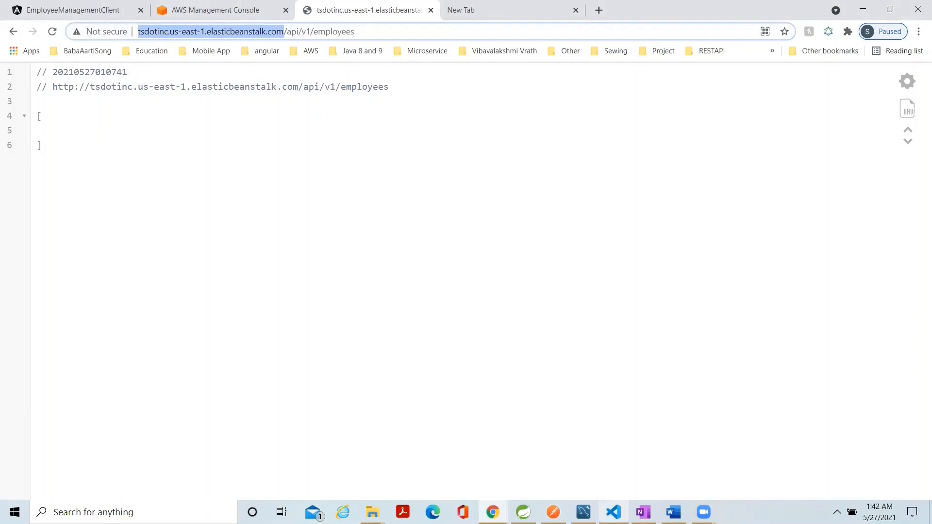
{"action": "left_click", "coordinate": [614, 512]}
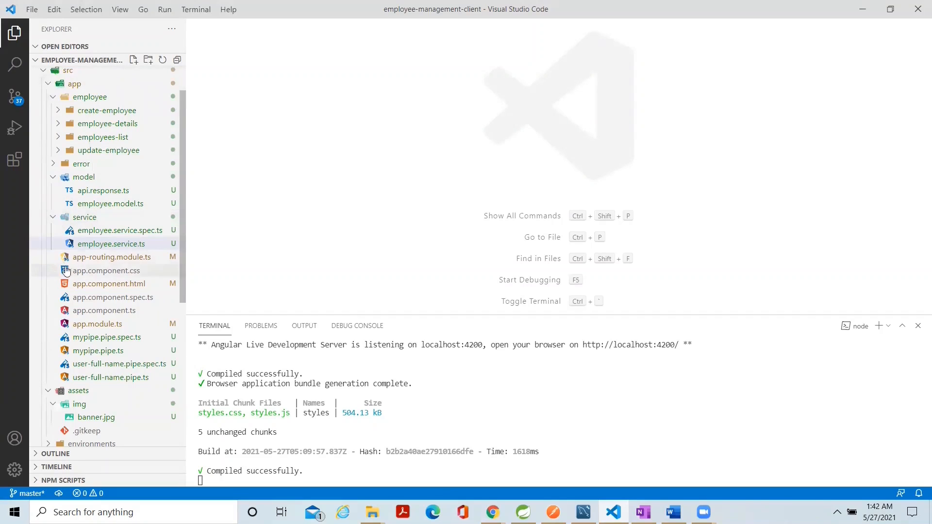
{"action": "double_click", "coordinate": [102, 244]}
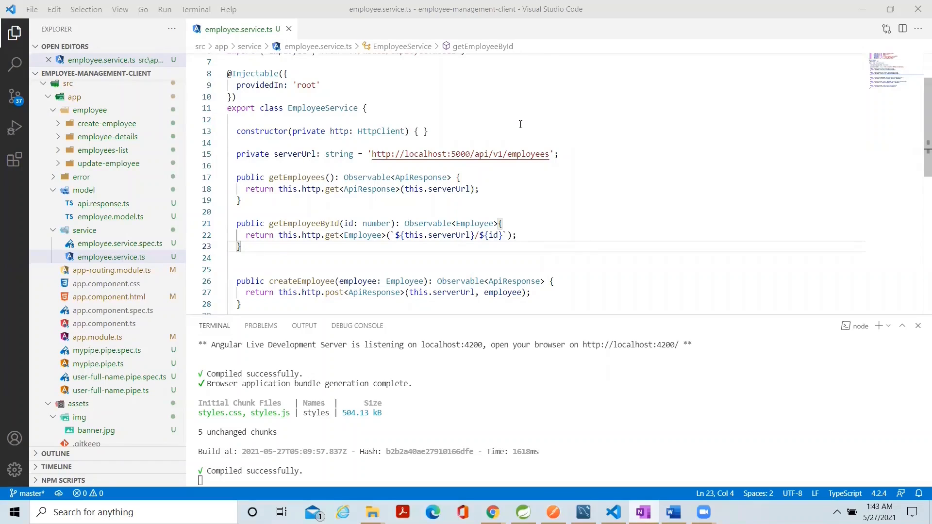
{"action": "left_click", "coordinate": [471, 154]}
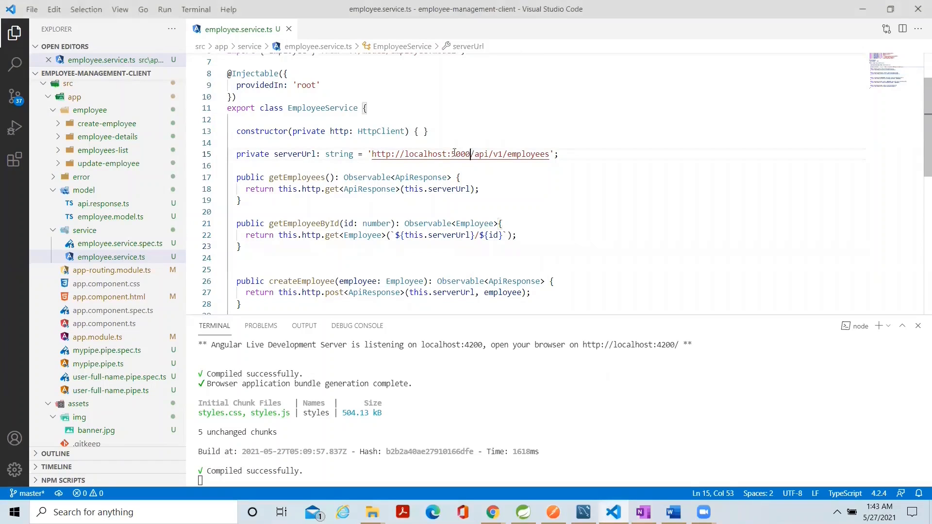
{"action": "left_click_drag", "start_coordinate": [471, 154], "coordinate": [373, 156]}
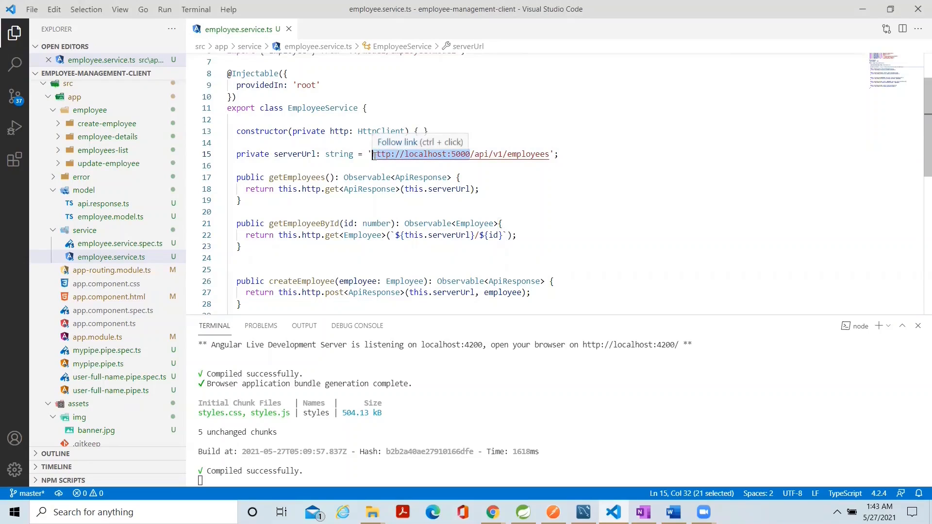
{"action": "key", "text": "ctrl+v"}
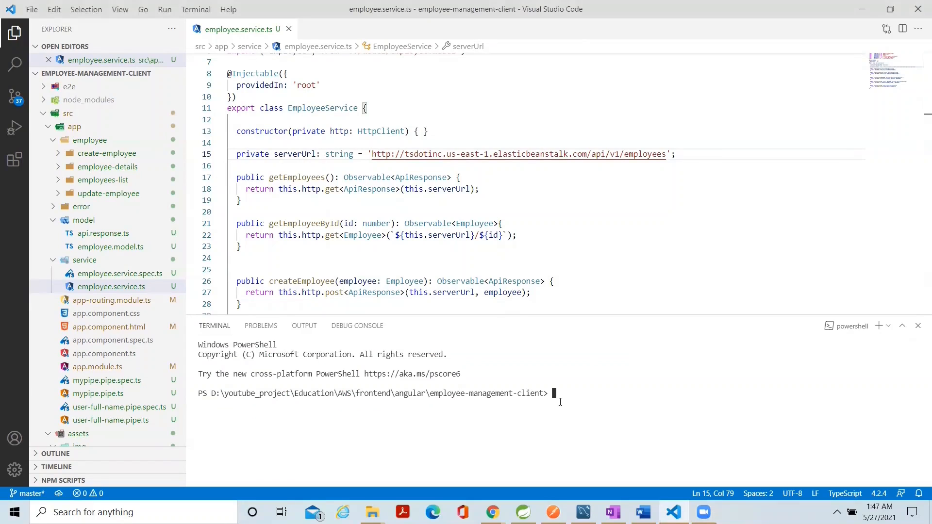
Build the Angular client for production with ng build --prod and expand the generated dist folder.
{"action": "type", "text": "ng build --prod"}
{"action": "key", "text": "Return"}
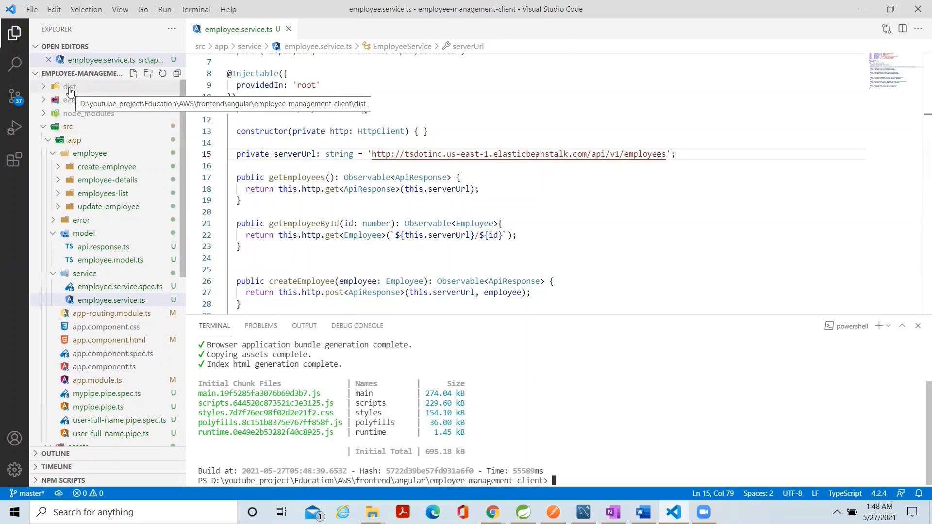
{"action": "left_click", "coordinate": [44, 86]}
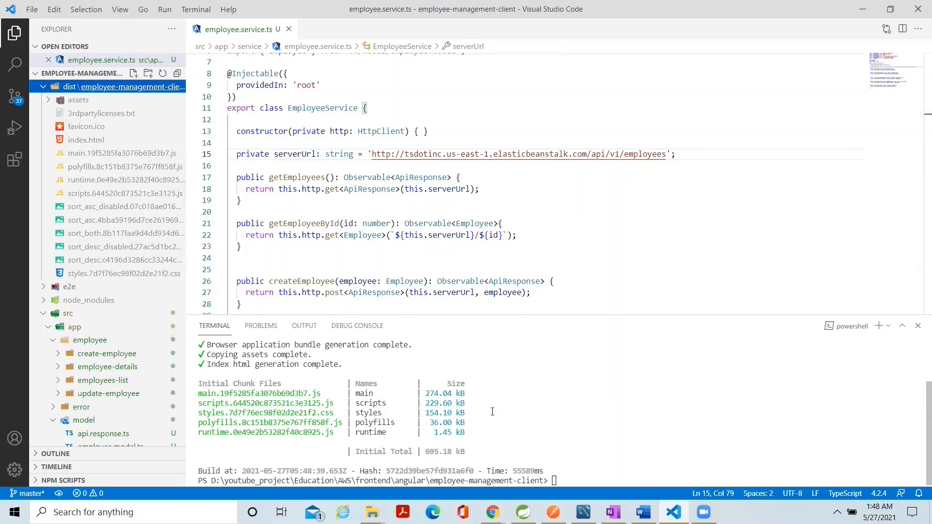
Switch to the AWS Management Console in Chrome, search for s3 and open the S3 service.
{"action": "mouse_move", "coordinate": [497, 510]}
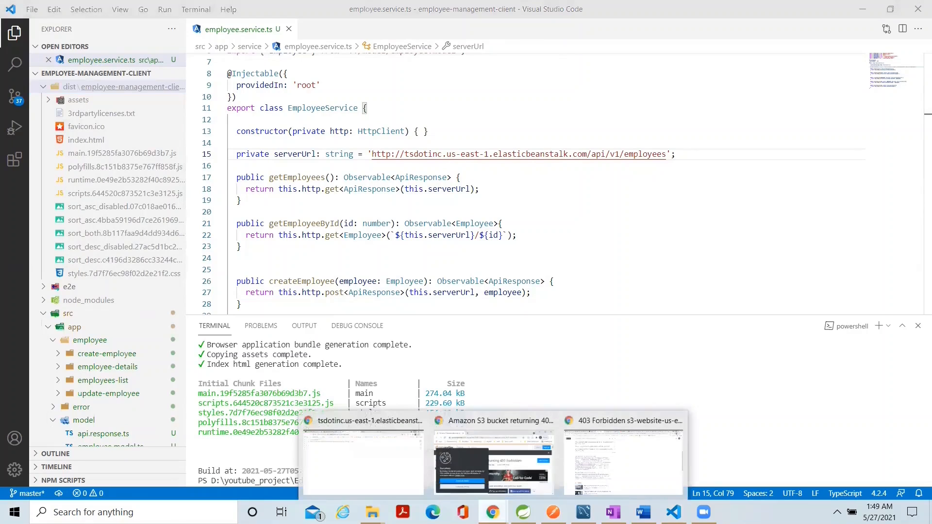
{"action": "left_click", "coordinate": [363, 458]}
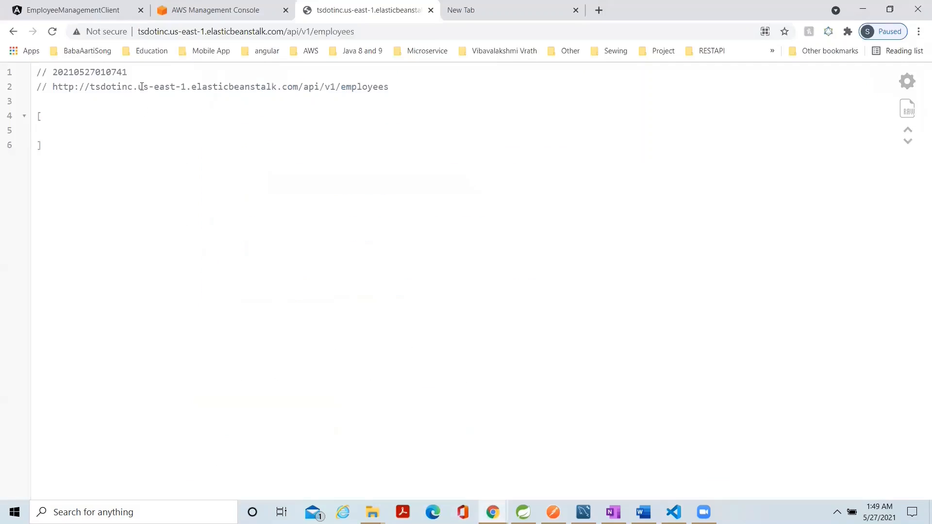
{"action": "left_click", "coordinate": [196, 14]}
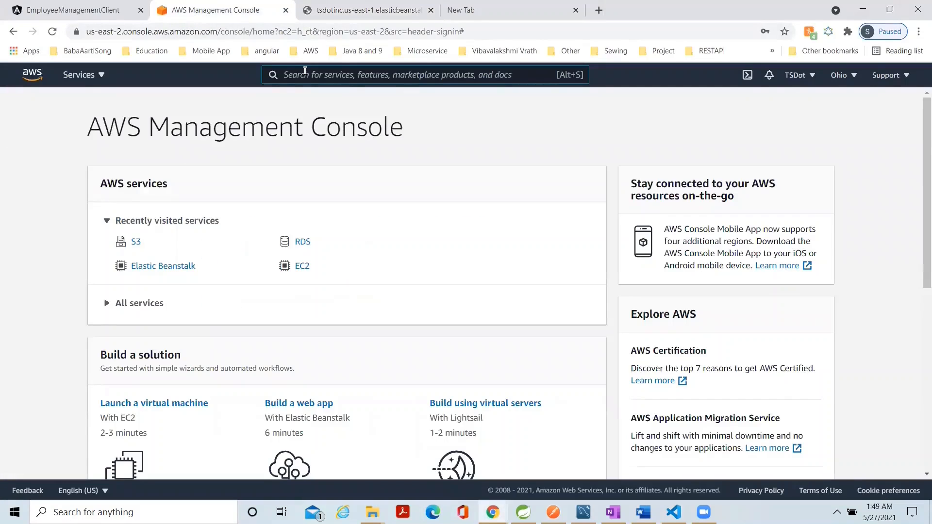
{"action": "type", "text": "s3"}
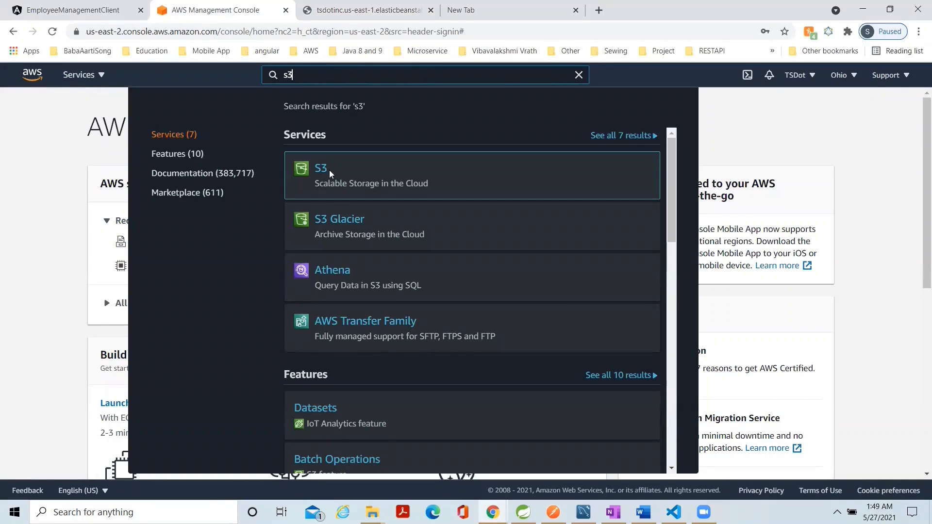
{"action": "left_click", "coordinate": [327, 172]}
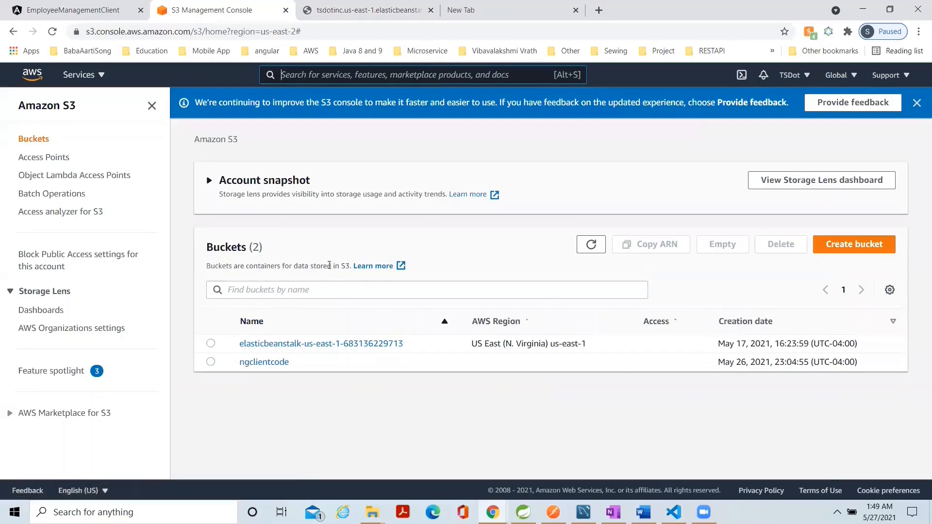
Start creating a new S3 bucket and name it employer-management-client.
{"action": "left_click", "coordinate": [845, 245]}
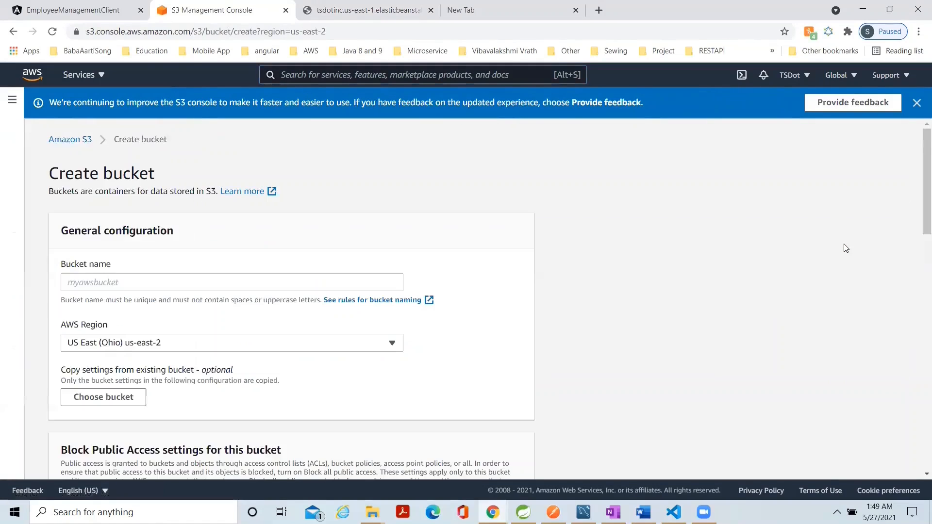
{"action": "left_click", "coordinate": [84, 282]}
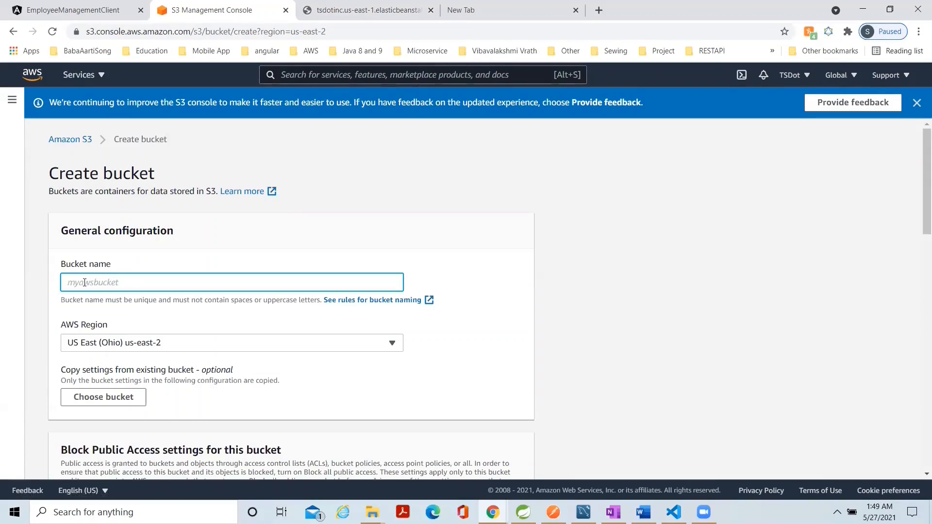
{"action": "type", "text": "employer-management-client"}
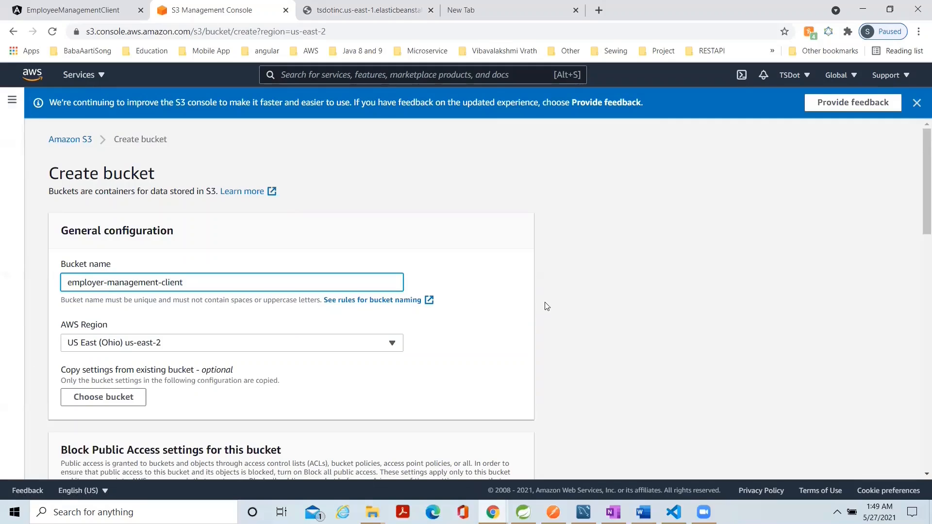
{"action": "left_click", "coordinate": [496, 329]}
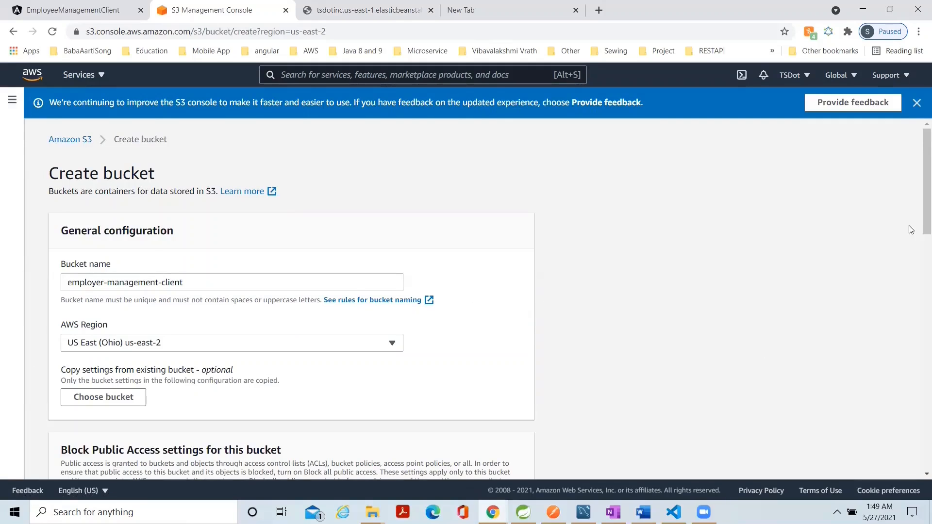
Turn off Block all public access, acknowledge that the bucket's objects might become public, and create the bucket.
{"action": "left_click_drag", "start_coordinate": [918, 225], "coordinate": [918, 318]}
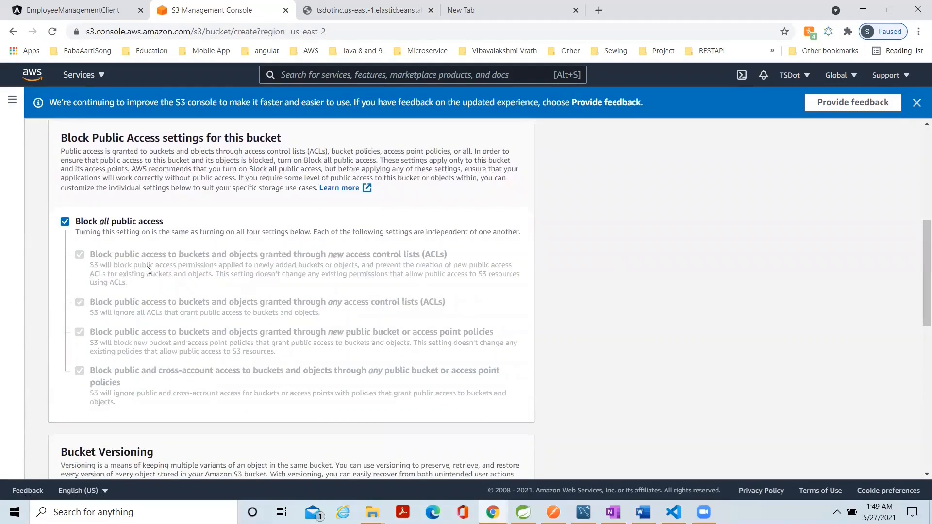
{"action": "left_click", "coordinate": [65, 224]}
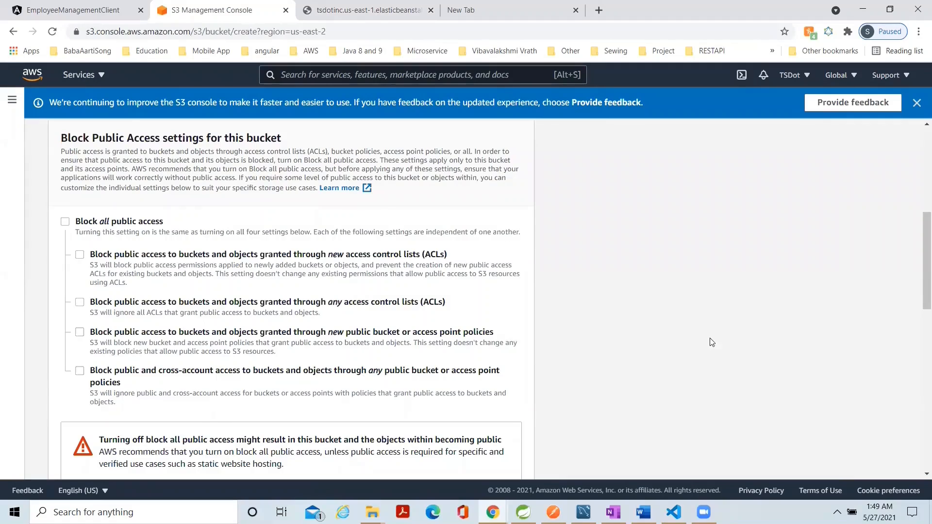
{"action": "scroll", "coordinate": [807, 325], "scroll_direction": "down", "scroll_amount": 3}
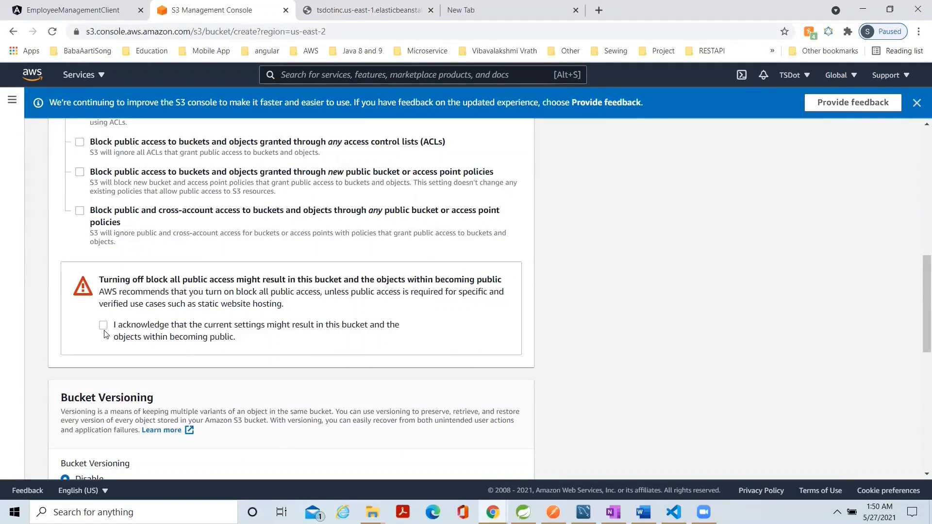
{"action": "left_click", "coordinate": [103, 326]}
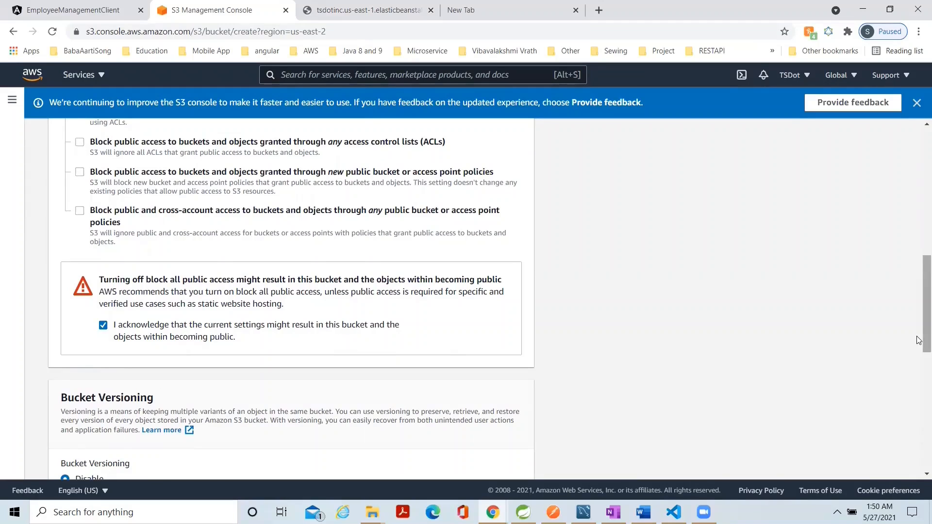
{"action": "left_click_drag", "start_coordinate": [918, 338], "coordinate": [917, 454]}
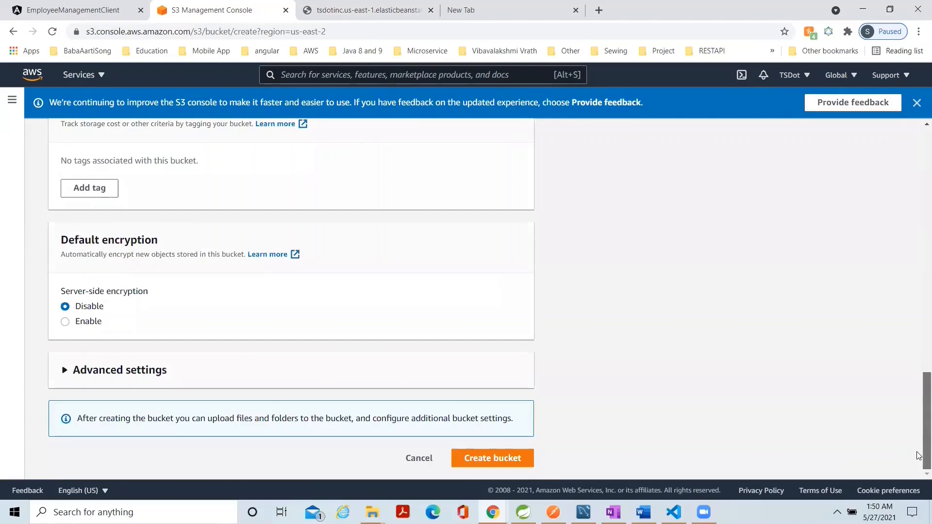
{"action": "left_click", "coordinate": [482, 463]}
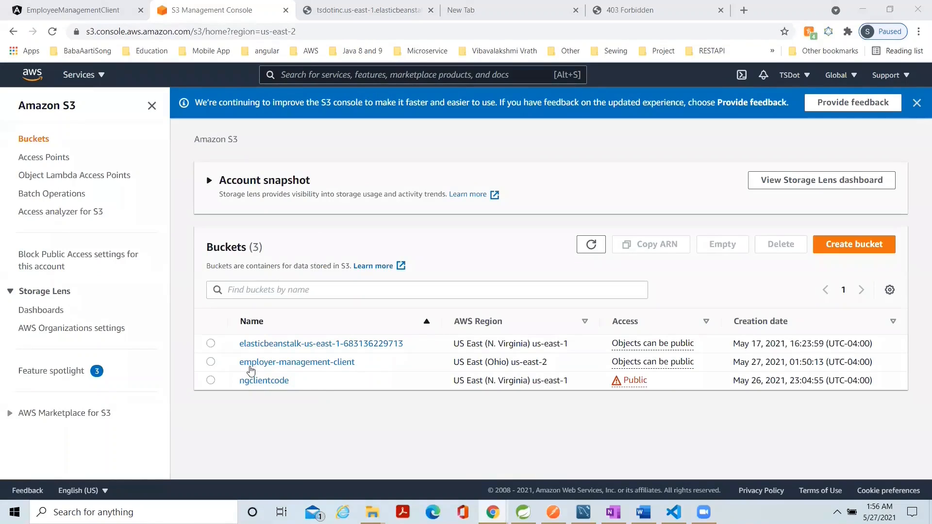
In the employer-management-client bucket, add all files from the project's dist/employee-management-client folder to a new upload.
{"action": "left_click", "coordinate": [320, 363]}
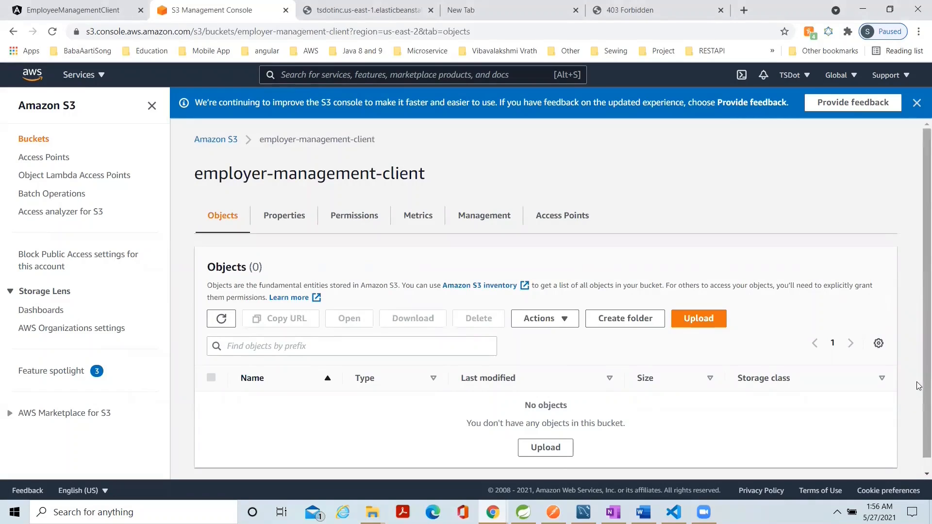
{"action": "scroll", "coordinate": [919, 388], "scroll_direction": "down", "scroll_amount": 1}
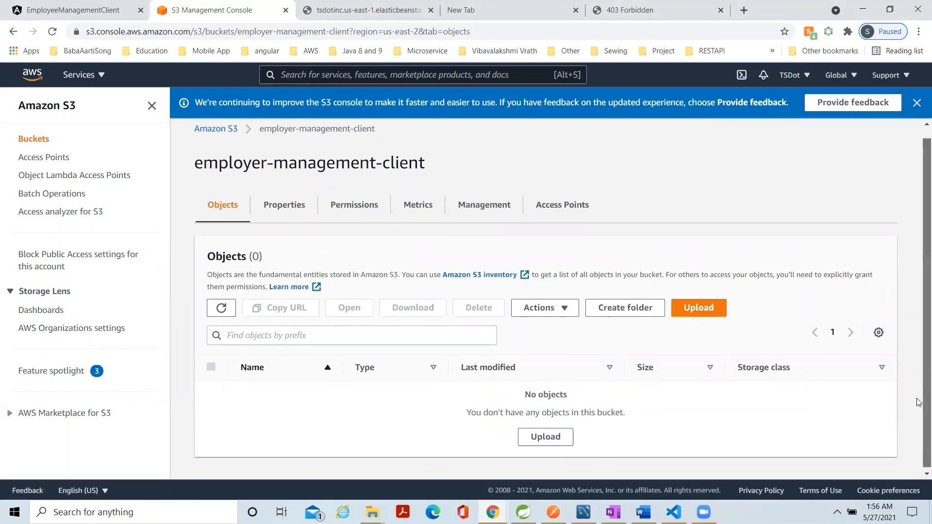
{"action": "left_click", "coordinate": [546, 441]}
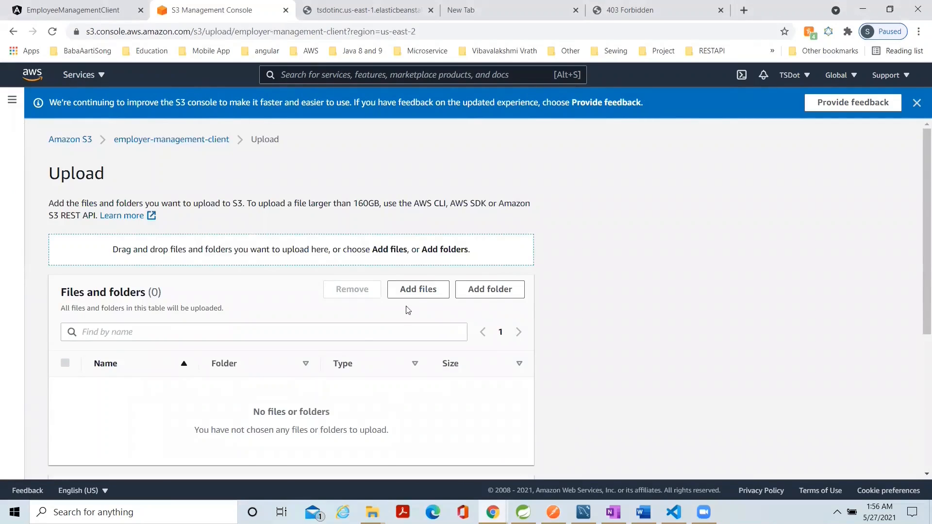
{"action": "left_click", "coordinate": [419, 289]}
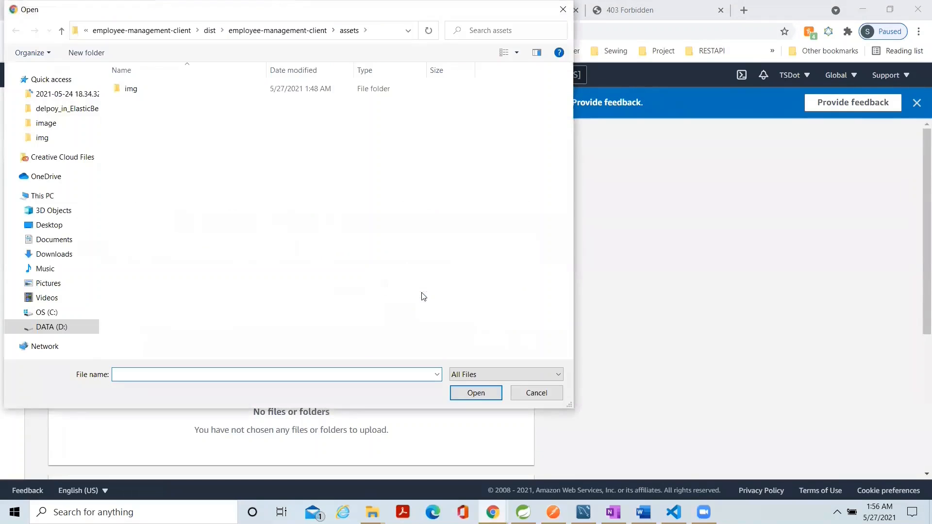
{"action": "left_click", "coordinate": [188, 32]}
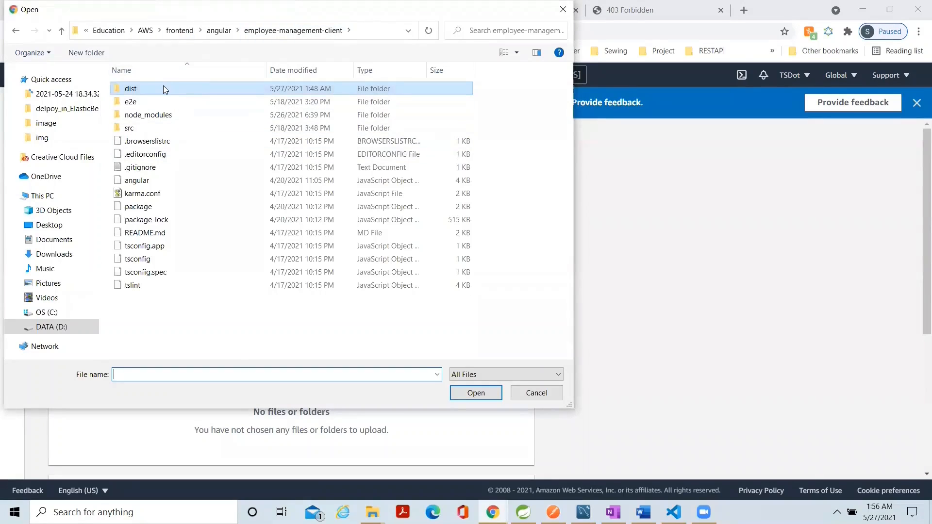
{"action": "double_click", "coordinate": [163, 86]}
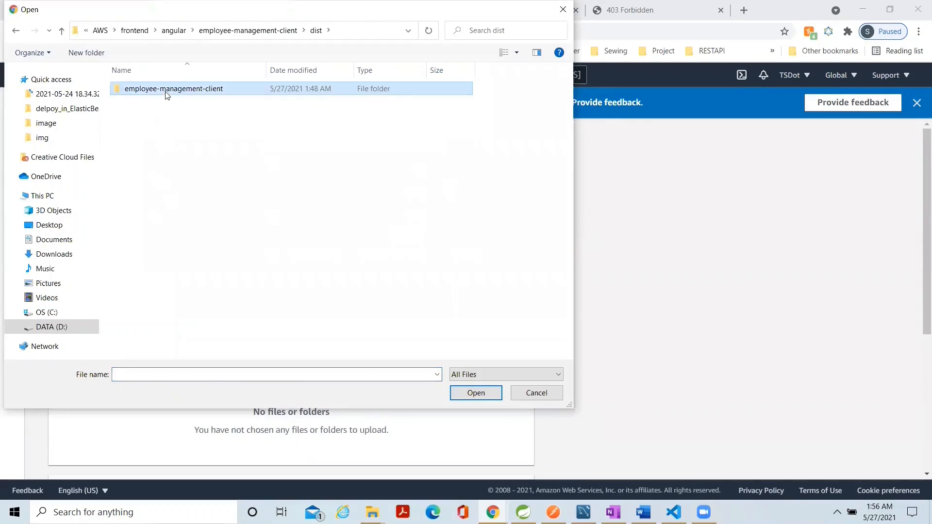
{"action": "double_click", "coordinate": [165, 91]}
{"action": "key", "text": "ctrl+a"}
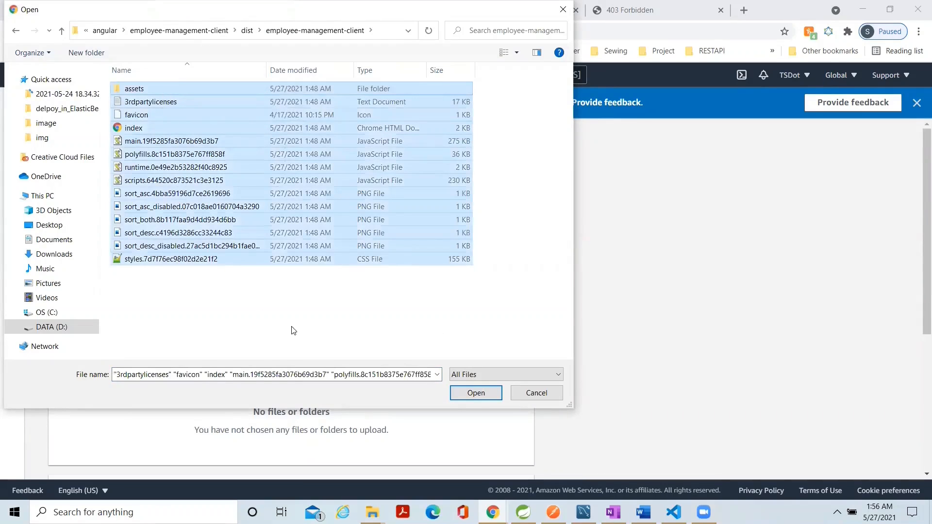
{"action": "left_click", "coordinate": [473, 395]}
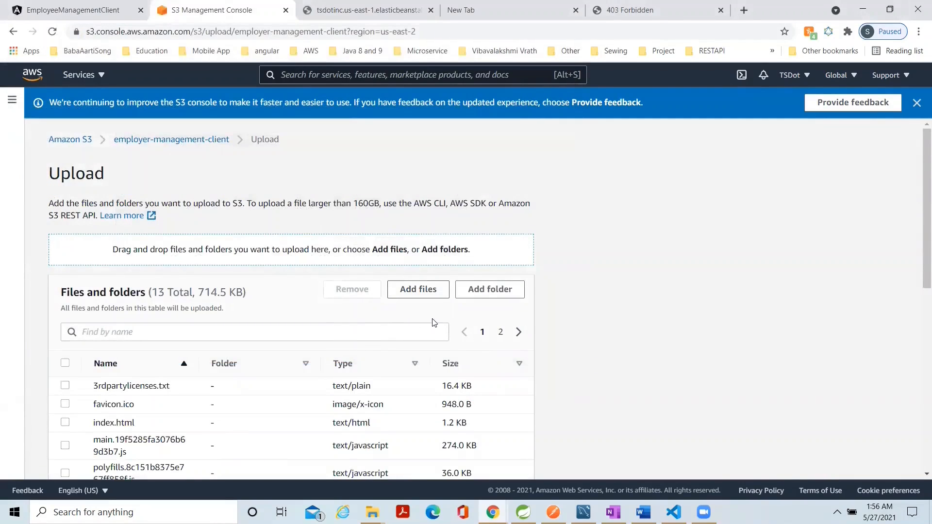
Add the assets folder from dist/employee-management-client to the upload, then upload everything to the bucket and check the files' status.
{"action": "left_click", "coordinate": [485, 294]}
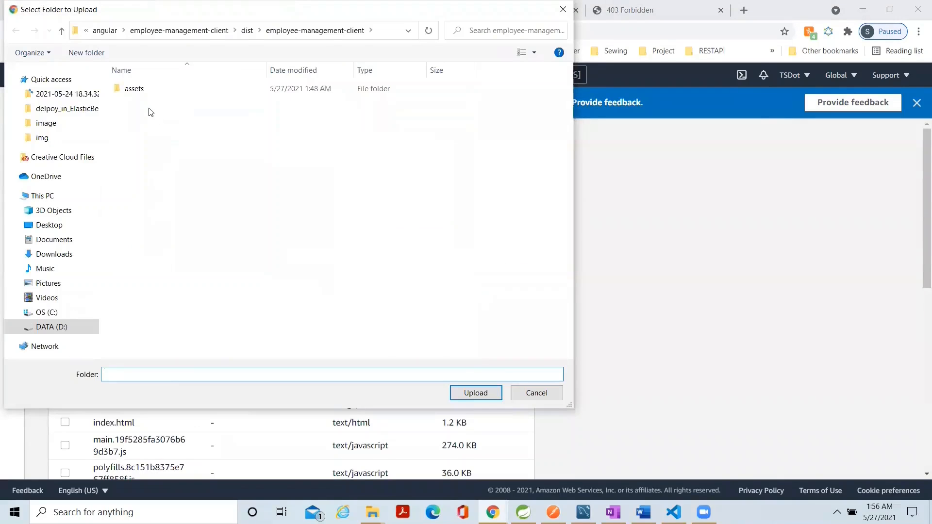
{"action": "double_click", "coordinate": [145, 90]}
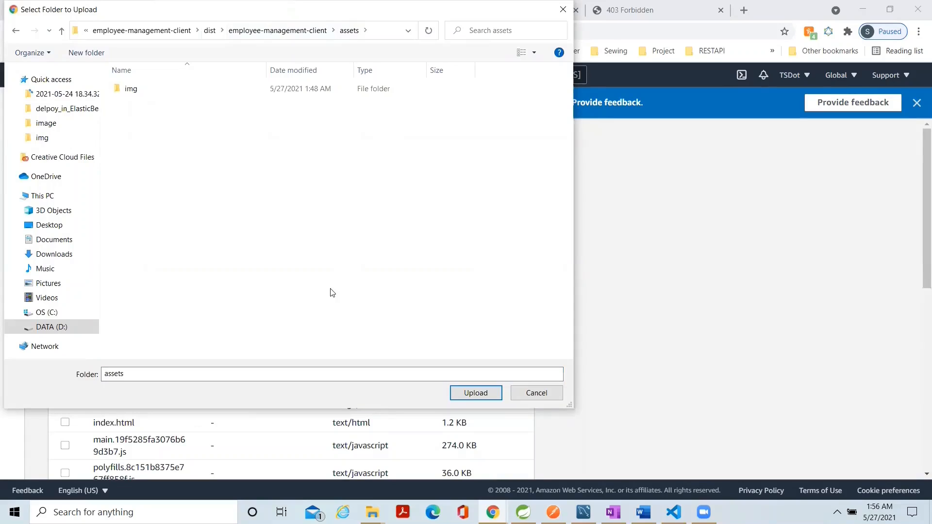
{"action": "left_click", "coordinate": [476, 393]}
{"action": "scroll", "coordinate": [906, 413], "scroll_direction": "up", "scroll_amount": 4}
{"action": "scroll", "coordinate": [906, 412], "scroll_direction": "down", "scroll_amount": 4}
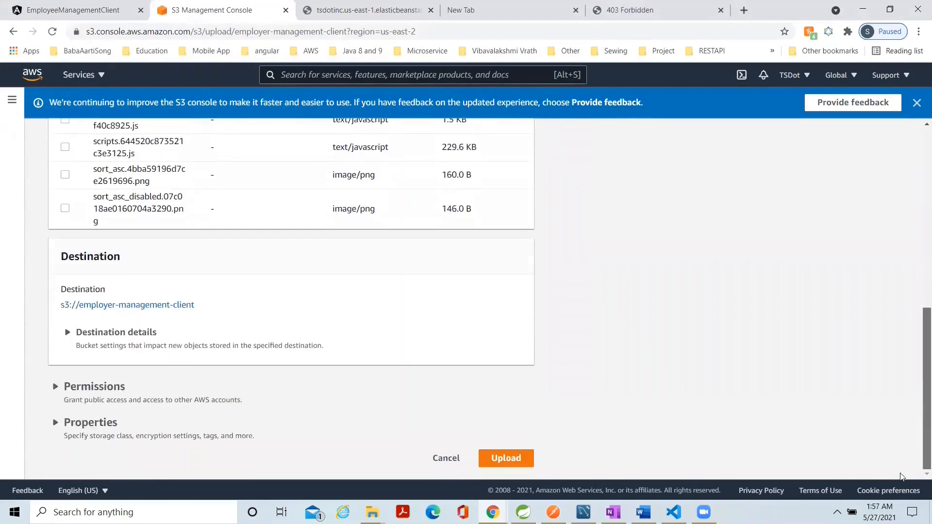
{"action": "left_click", "coordinate": [505, 458]}
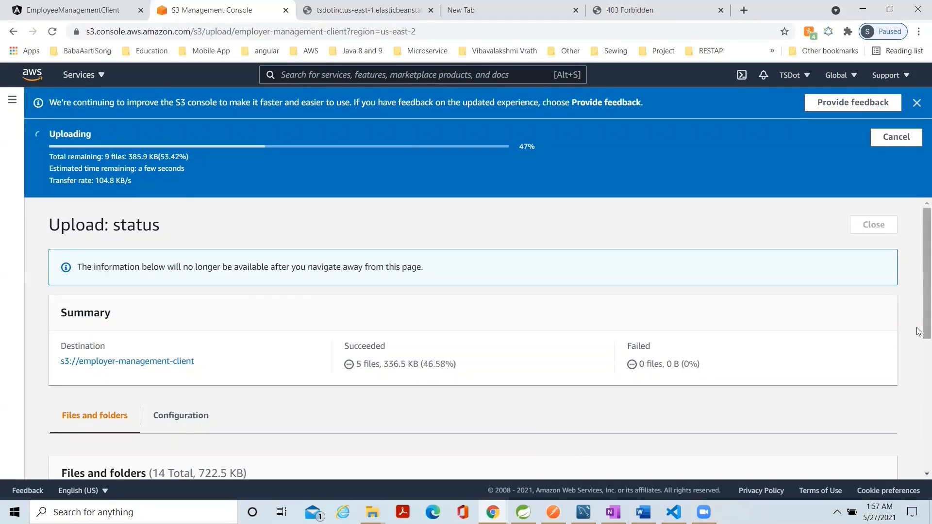
{"action": "scroll", "coordinate": [918, 369], "scroll_direction": "down", "scroll_amount": 2}
{"action": "scroll", "coordinate": [918, 398], "scroll_direction": "down", "scroll_amount": 4}
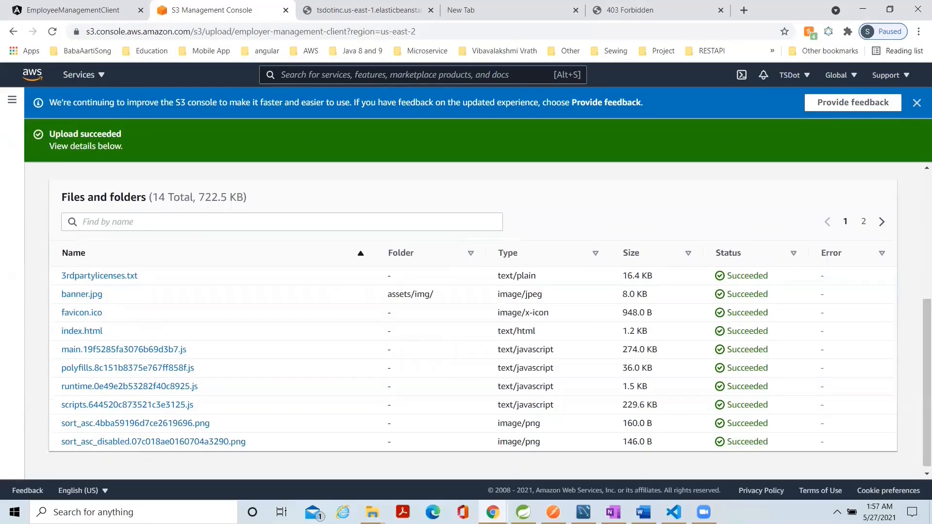
{"action": "left_click_drag", "start_coordinate": [918, 393], "coordinate": [917, 250]}
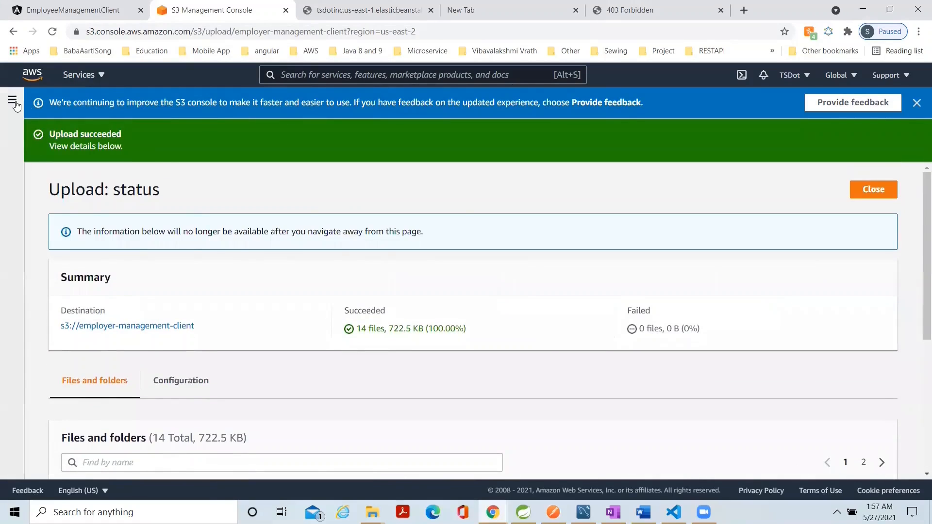
Return to the employer-management-client bucket and enable static website hosting in its properties' edit form.
{"action": "left_click", "coordinate": [12, 100]}
{"action": "left_click", "coordinate": [48, 141]}
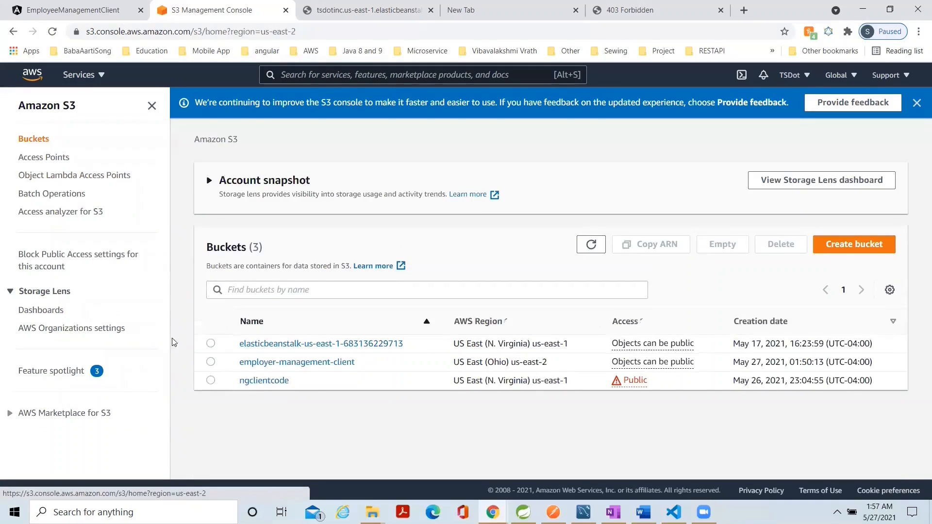
{"action": "left_click", "coordinate": [262, 364]}
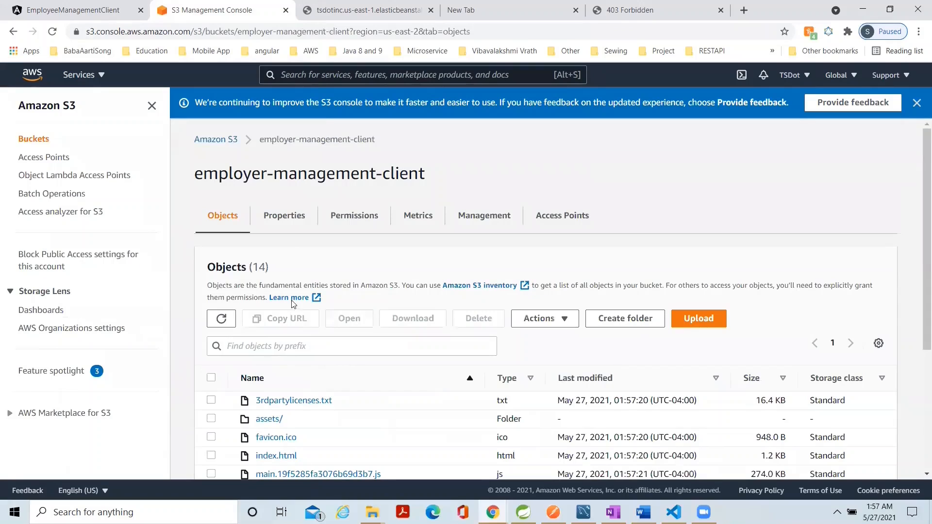
{"action": "left_click", "coordinate": [288, 225]}
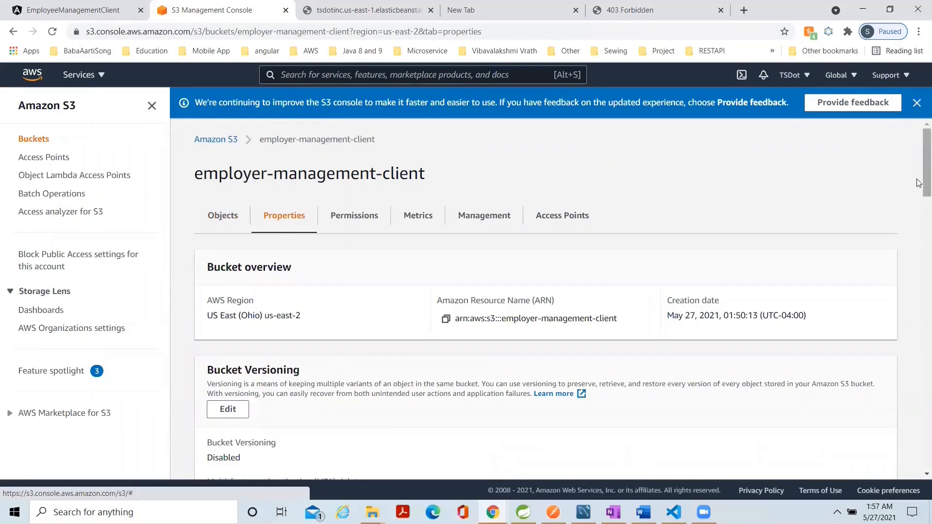
{"action": "scroll", "coordinate": [918, 281], "scroll_direction": "down", "scroll_amount": 9}
{"action": "scroll", "coordinate": [919, 280], "scroll_direction": "down", "scroll_amount": 15}
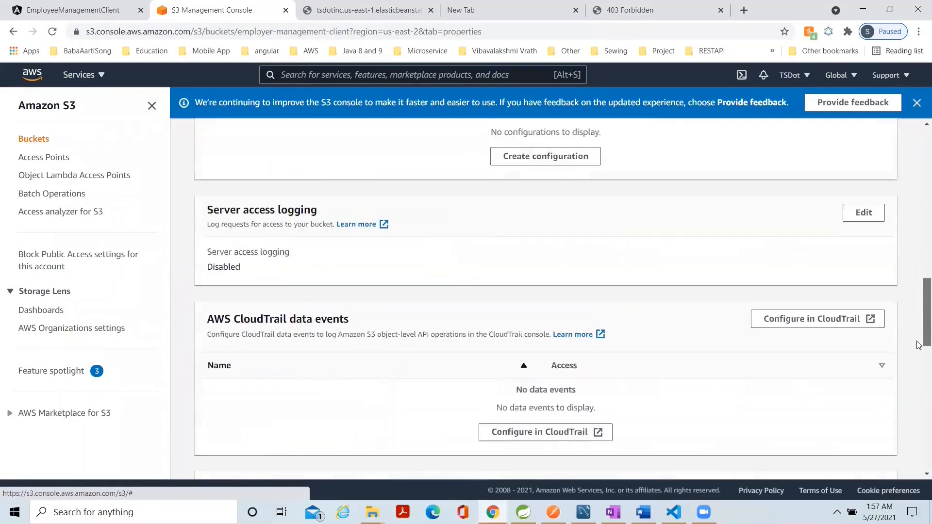
{"action": "scroll", "coordinate": [919, 450], "scroll_direction": "down", "scroll_amount": 2}
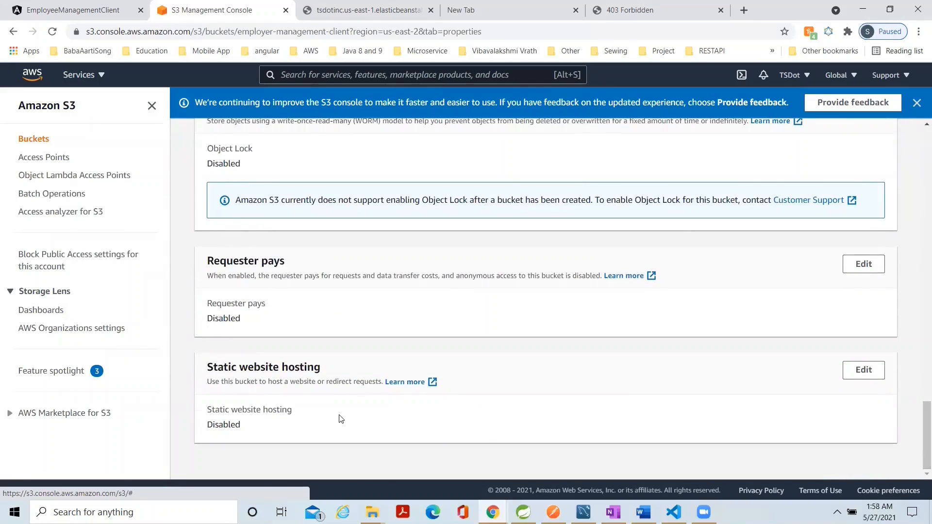
{"action": "left_click", "coordinate": [857, 372]}
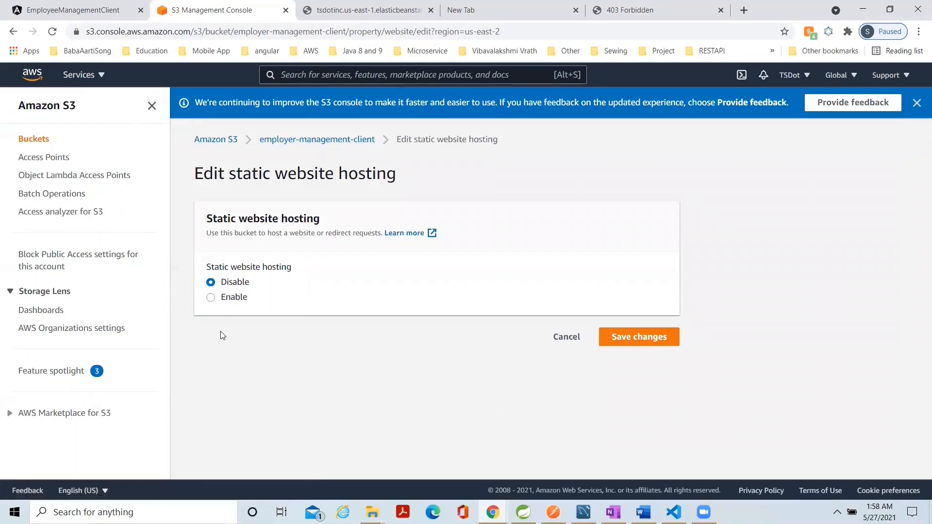
{"action": "left_click", "coordinate": [211, 298]}
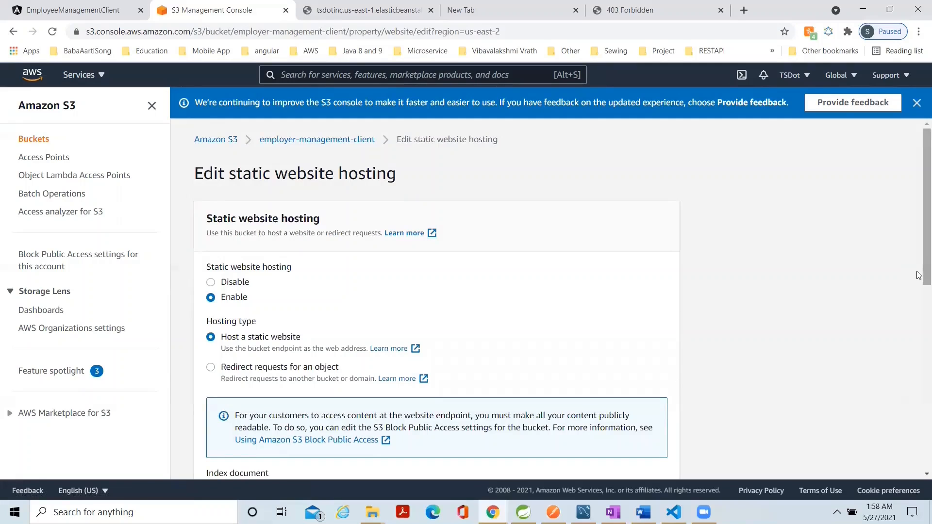
Set both the index document and the error document of the static website to index.html.
{"action": "left_click_drag", "start_coordinate": [926, 281], "coordinate": [899, 411]}
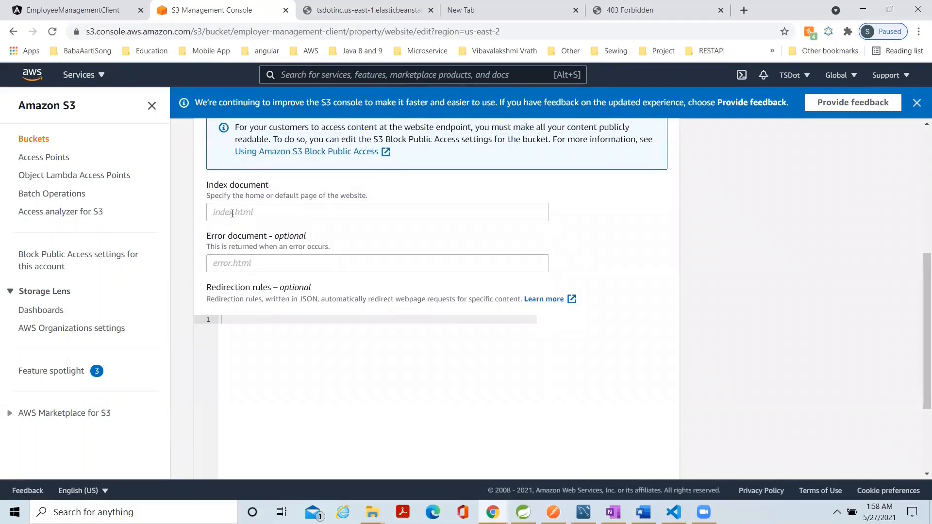
{"action": "left_click", "coordinate": [228, 213]}
{"action": "type", "text": "index.html"}
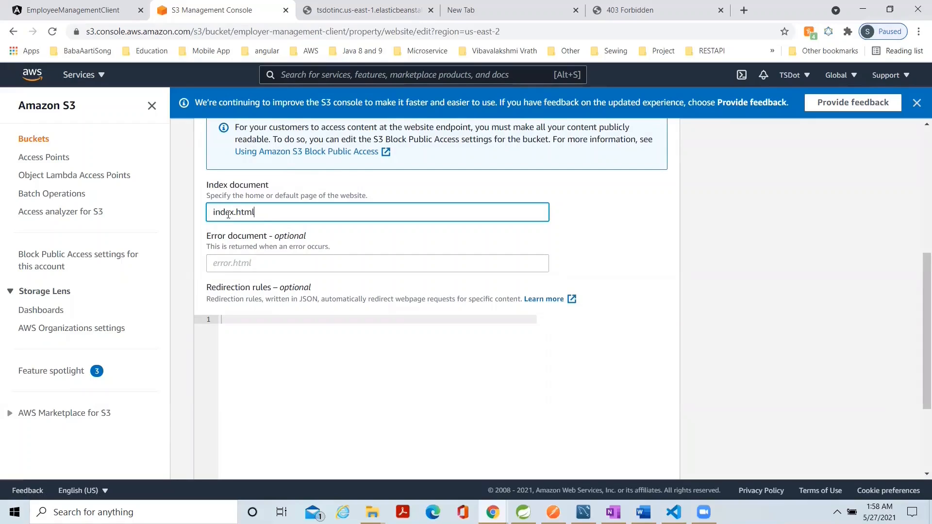
{"action": "left_click_drag", "start_coordinate": [265, 207], "coordinate": [203, 217]}
{"action": "key", "text": "ctrl+c"}
{"action": "left_click", "coordinate": [217, 264]}
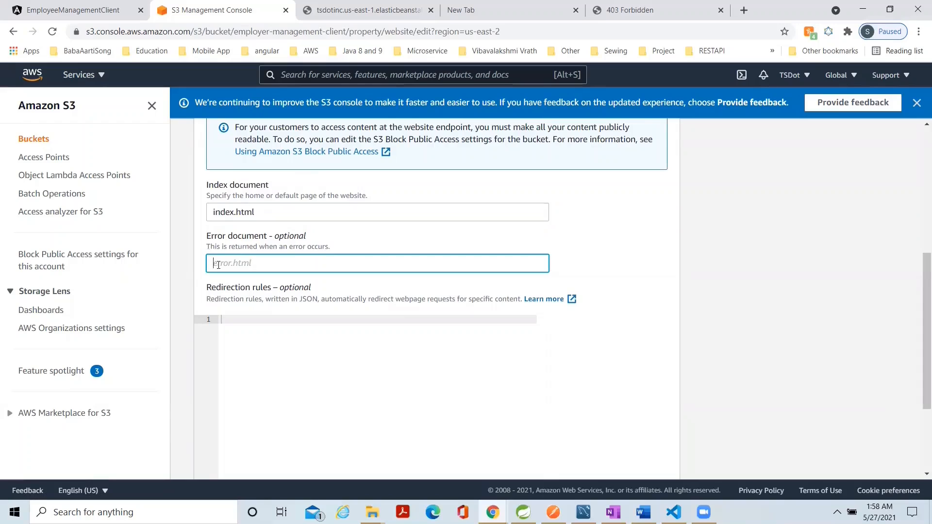
{"action": "key", "text": "ctrl+v"}
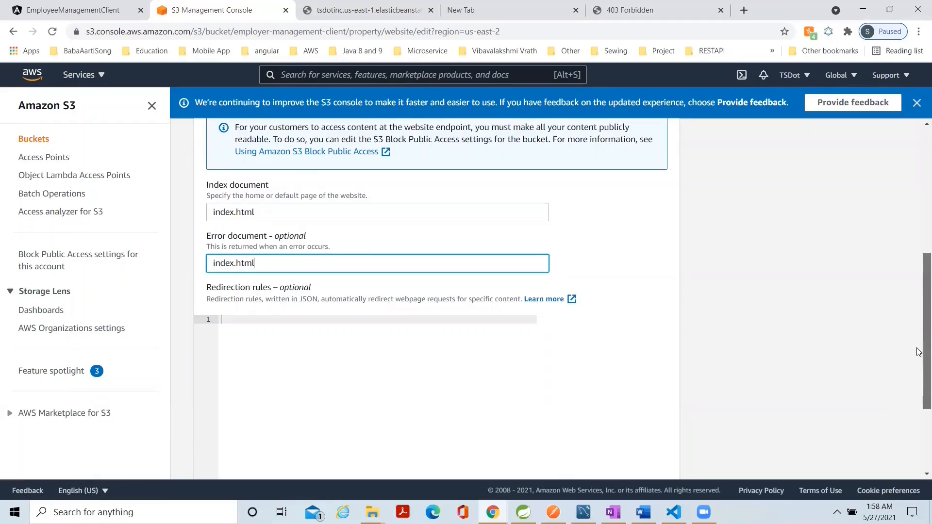
Save the static website hosting settings and copy the bucket website endpoint of employer-management-client.
{"action": "scroll", "coordinate": [919, 352], "scroll_direction": "down", "scroll_amount": 3}
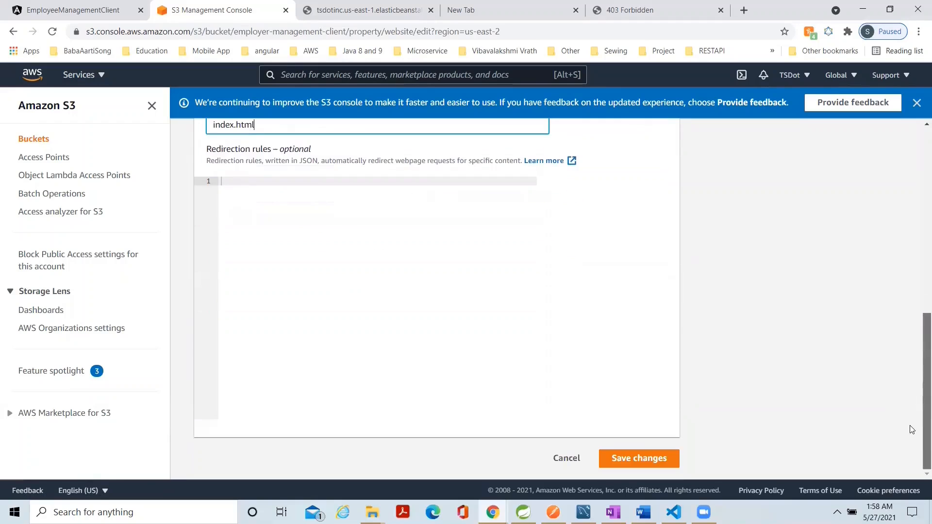
{"action": "left_click", "coordinate": [636, 455]}
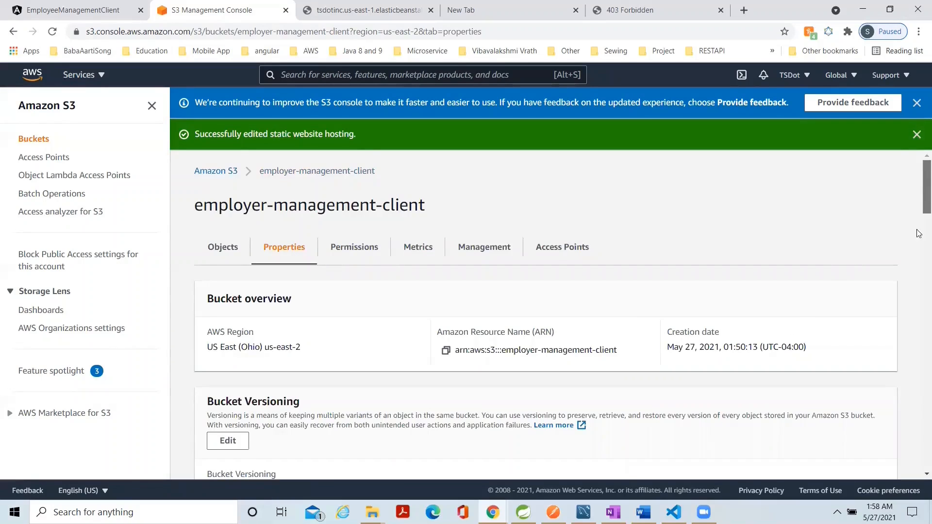
{"action": "scroll", "coordinate": [918, 233], "scroll_direction": "down", "scroll_amount": 20}
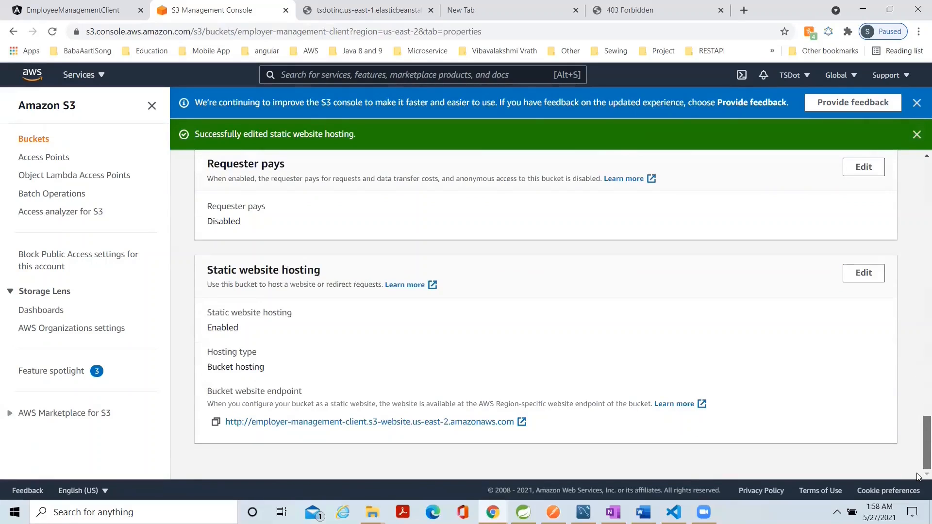
{"action": "left_click", "coordinate": [216, 422]}
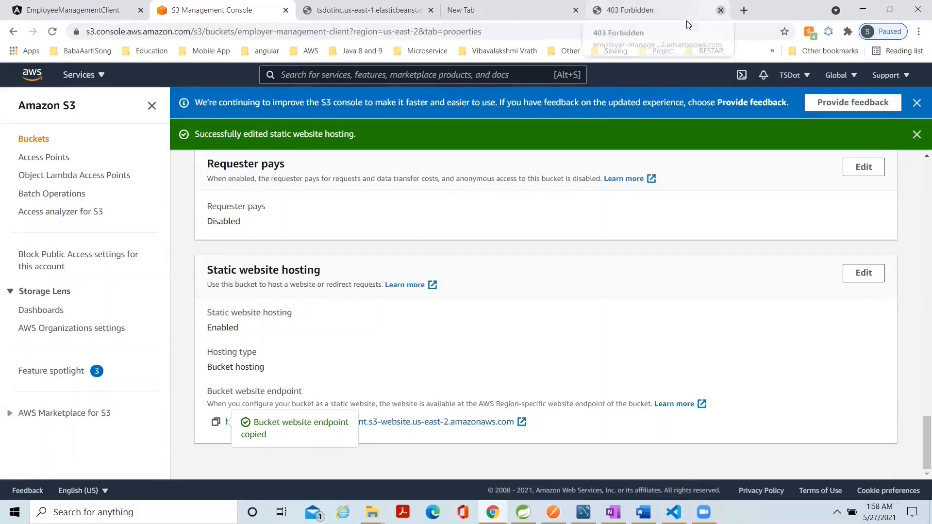
Close the old tab of the hosted site and load the copied bucket website endpoint in a new tab.
{"action": "left_click", "coordinate": [720, 10]}
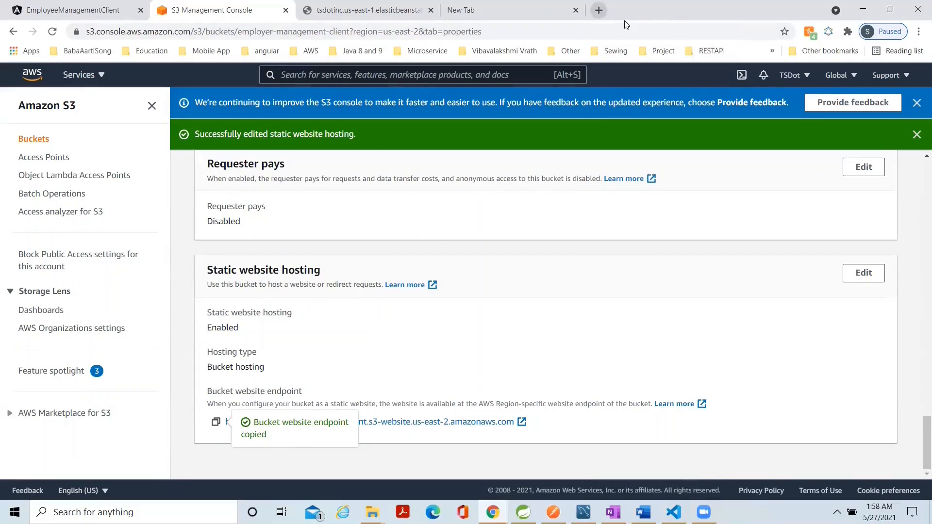
{"action": "key", "text": "ctrl+t"}
{"action": "key", "text": "ctrl+v"}
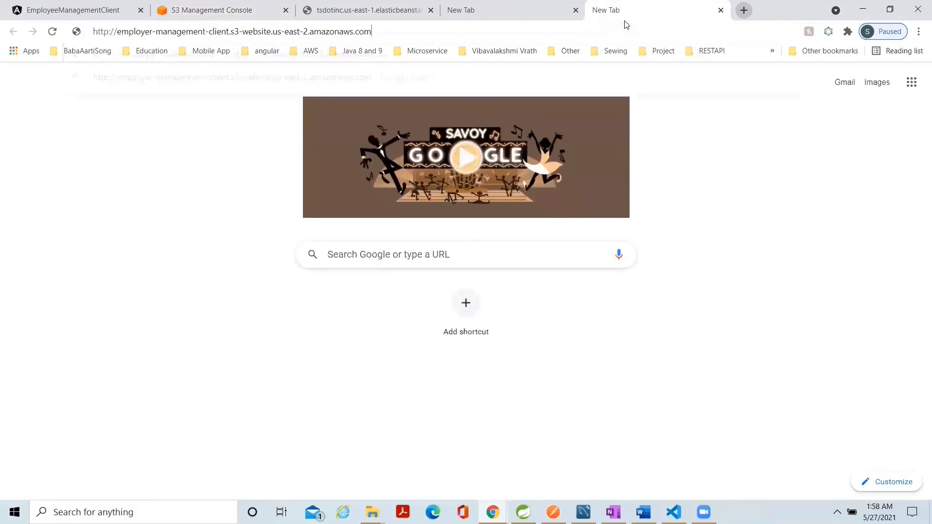
{"action": "key", "text": "Return"}
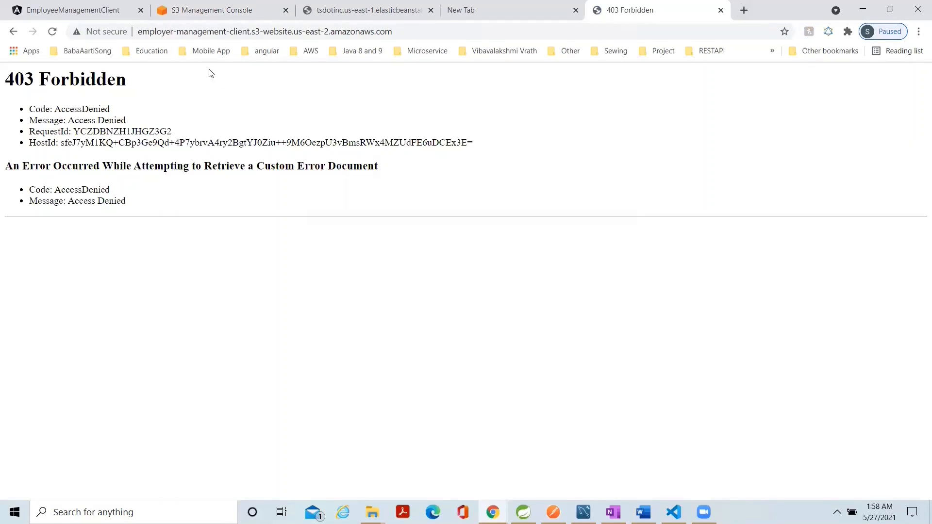
Save a bucket policy for employer-management-client, PublicReadGetObject, that allows principal * the action s3:GetObject on arn:aws:s3:::employer-management-client/*.
{"action": "left_click", "coordinate": [214, 17]}
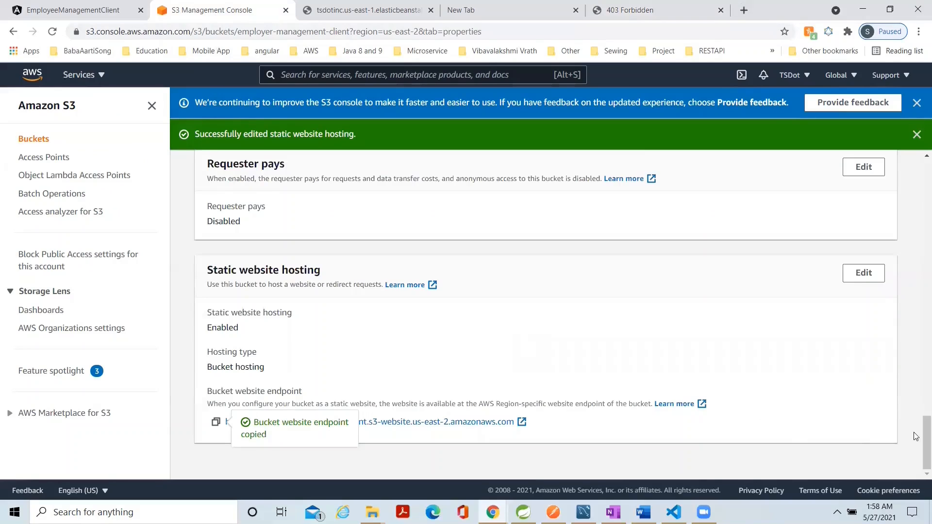
{"action": "scroll", "coordinate": [919, 339], "scroll_direction": "up", "scroll_amount": 3}
{"action": "scroll", "coordinate": [918, 339], "scroll_direction": "up", "scroll_amount": 20}
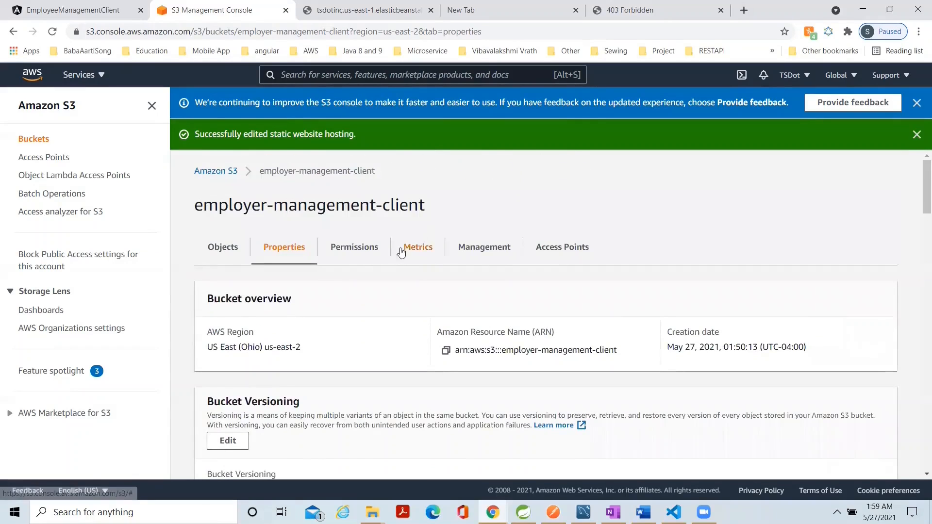
{"action": "left_click", "coordinate": [356, 254]}
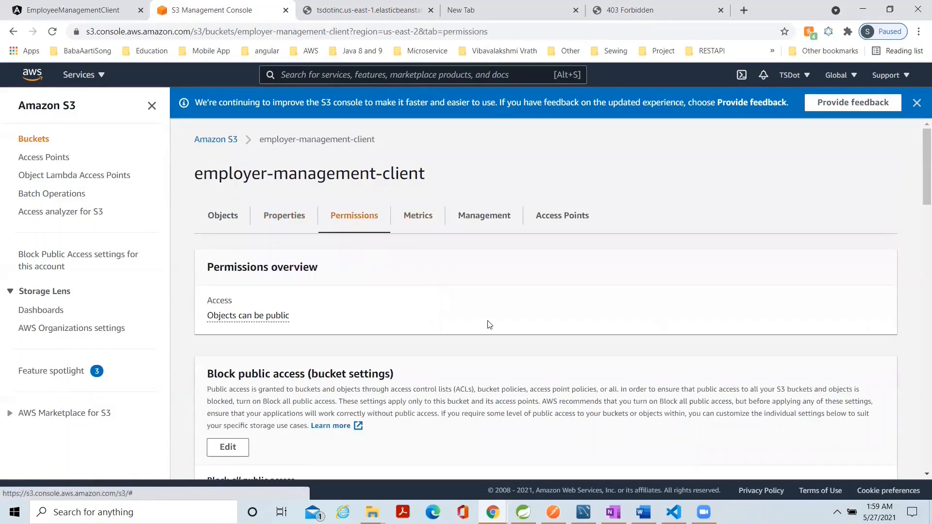
{"action": "left_click_drag", "start_coordinate": [918, 192], "coordinate": [919, 285]}
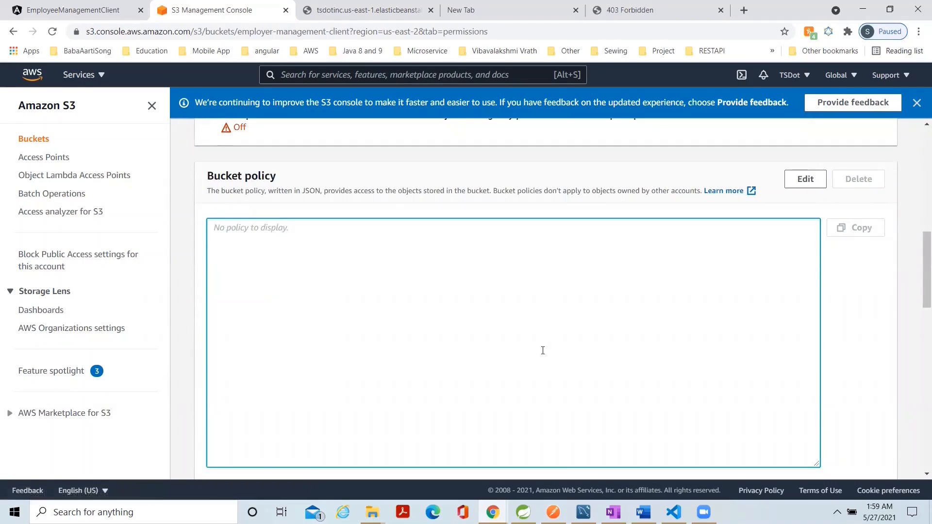
{"action": "scroll", "coordinate": [630, 286], "scroll_direction": "up", "scroll_amount": 1}
{"action": "left_click", "coordinate": [802, 205]}
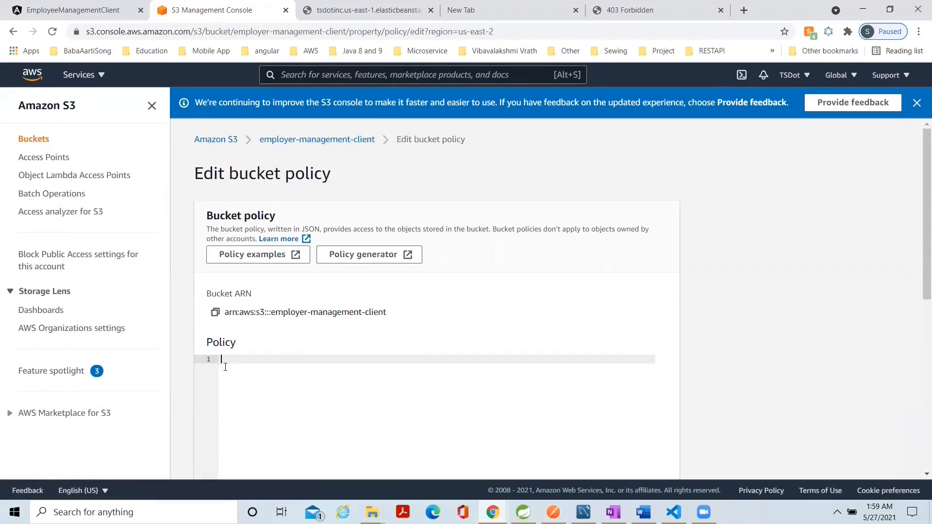
{"action": "key", "text": "ctrl+v"}
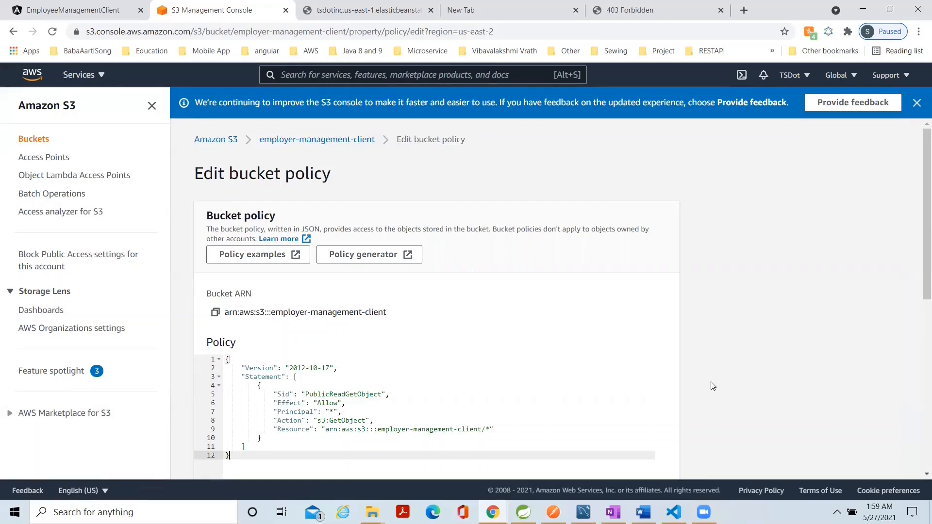
{"action": "left_click_drag", "start_coordinate": [920, 282], "coordinate": [876, 469]}
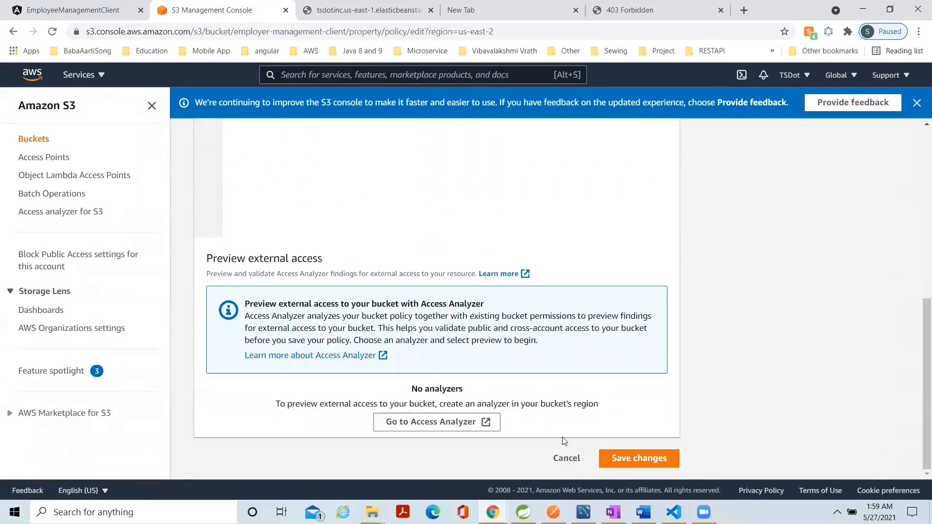
{"action": "left_click", "coordinate": [625, 459]}
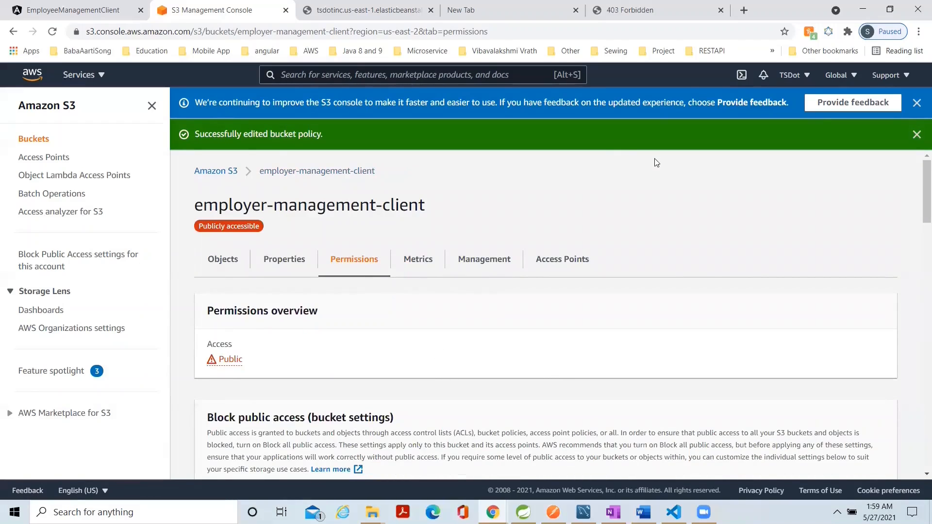
Return to the hosted site's page and reload it to check public access.
{"action": "left_click", "coordinate": [656, 13]}
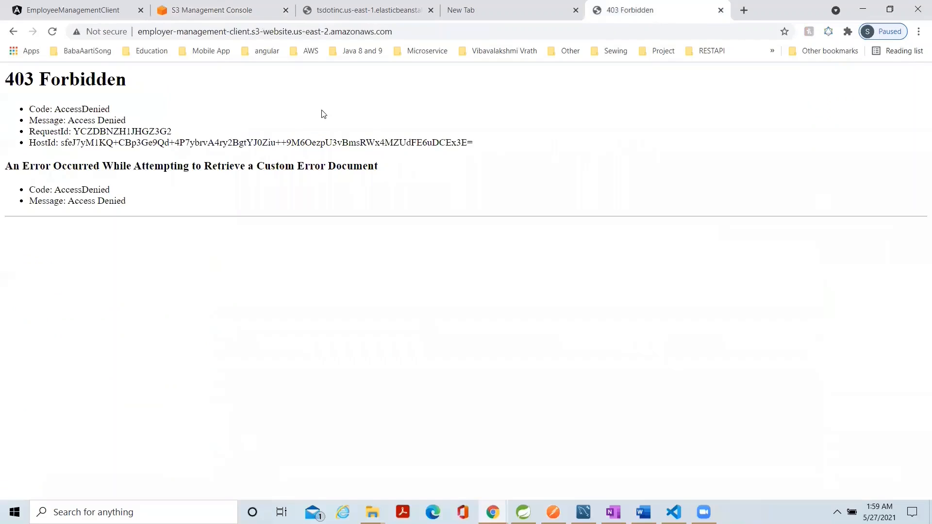
{"action": "left_click", "coordinate": [53, 32]}
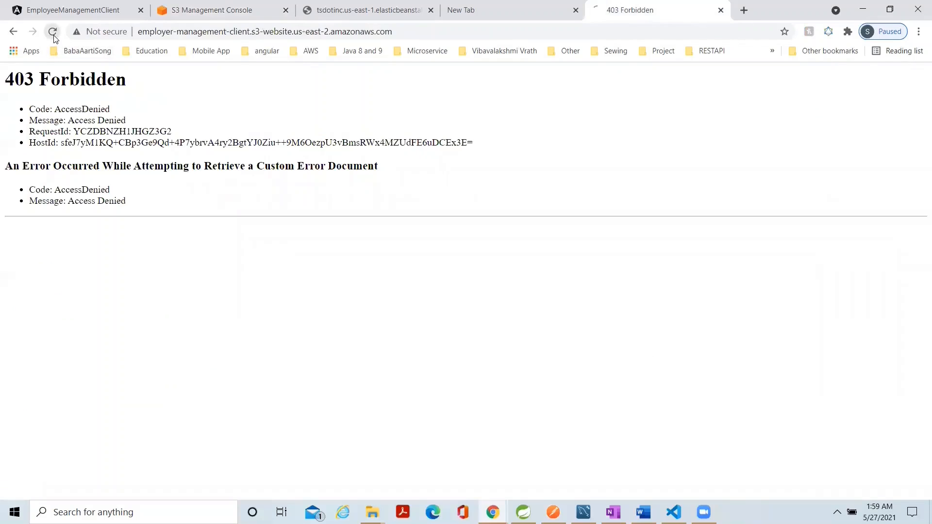
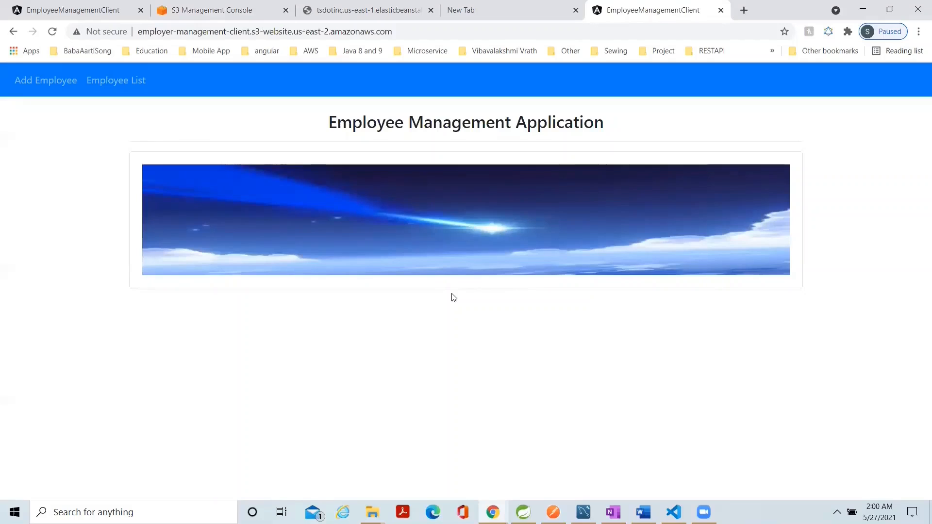
Start a new employee record on the hosted site and enter the employee's first and last name.
{"action": "left_click", "coordinate": [48, 90]}
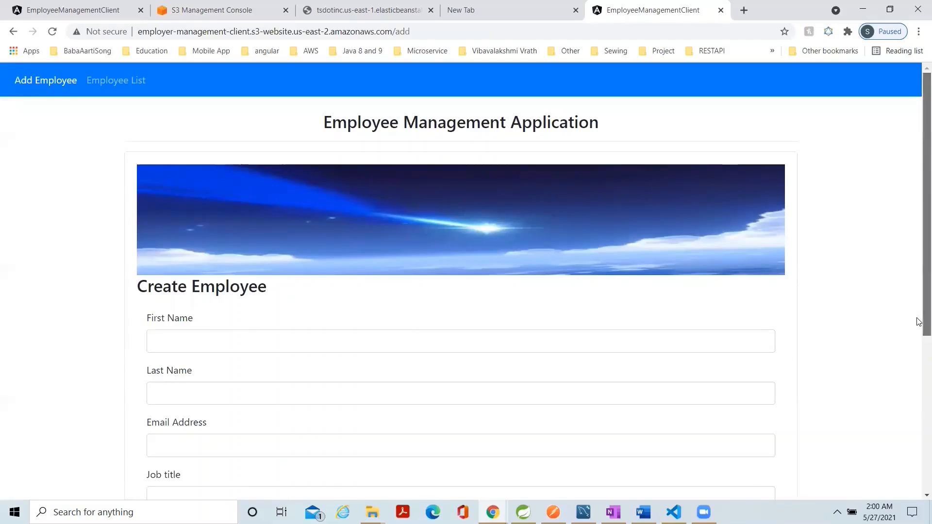
{"action": "left_click_drag", "start_coordinate": [919, 322], "coordinate": [898, 385]}
{"action": "left_click", "coordinate": [167, 236]}
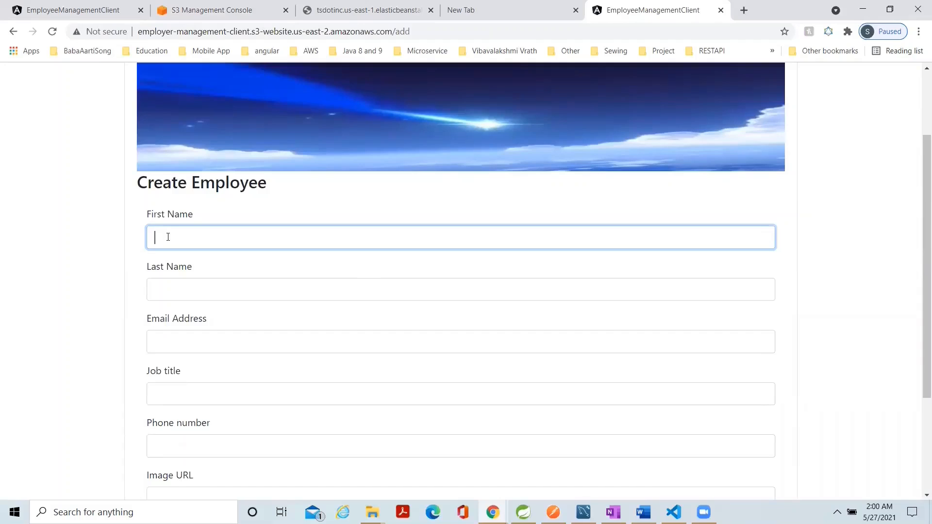
{"action": "left_click", "coordinate": [166, 281]}
{"action": "left_click", "coordinate": [160, 240]}
{"action": "key", "text": "BackSpace"}
{"action": "key", "text": "BackSpace"}
{"action": "type", "text": "C"}
{"action": "left_click", "coordinate": [167, 296]}
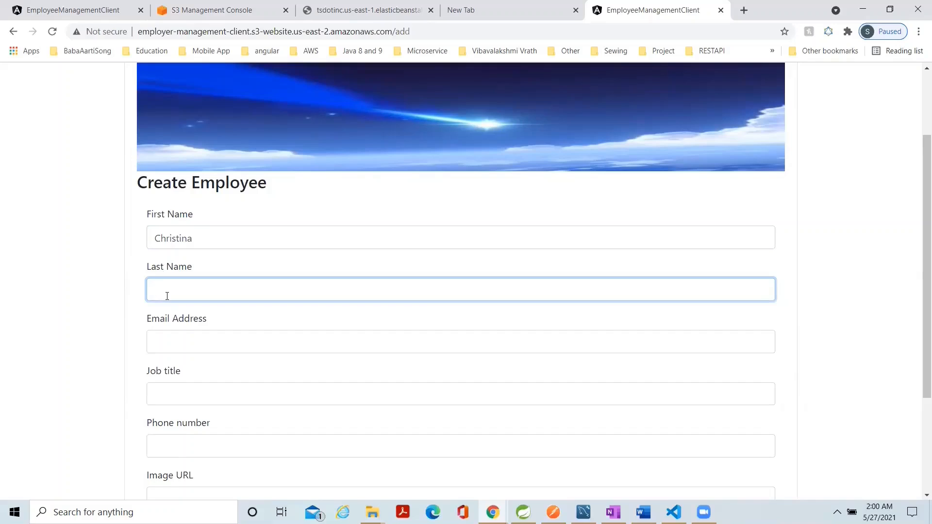
Enter the new employee's e-mail address and set the job title to UI/UX.
{"action": "left_click", "coordinate": [170, 340]}
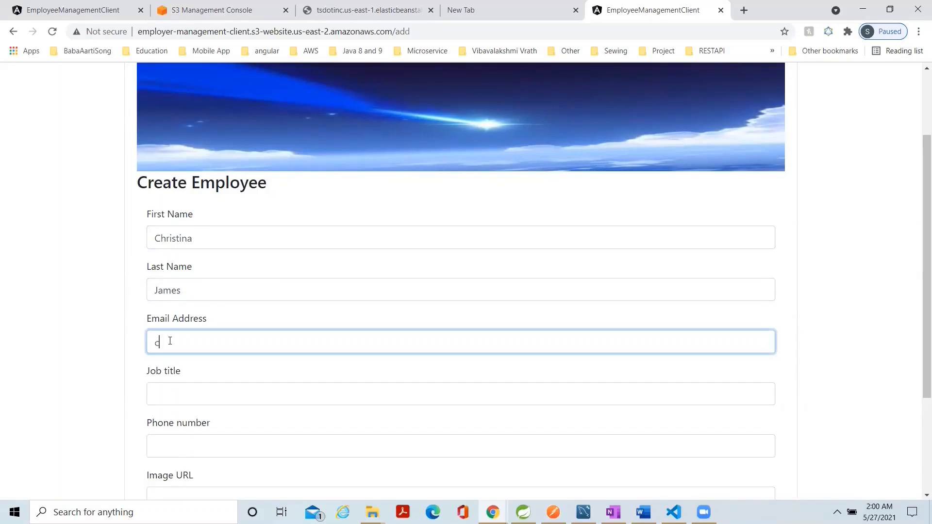
{"action": "left_click", "coordinate": [176, 391]}
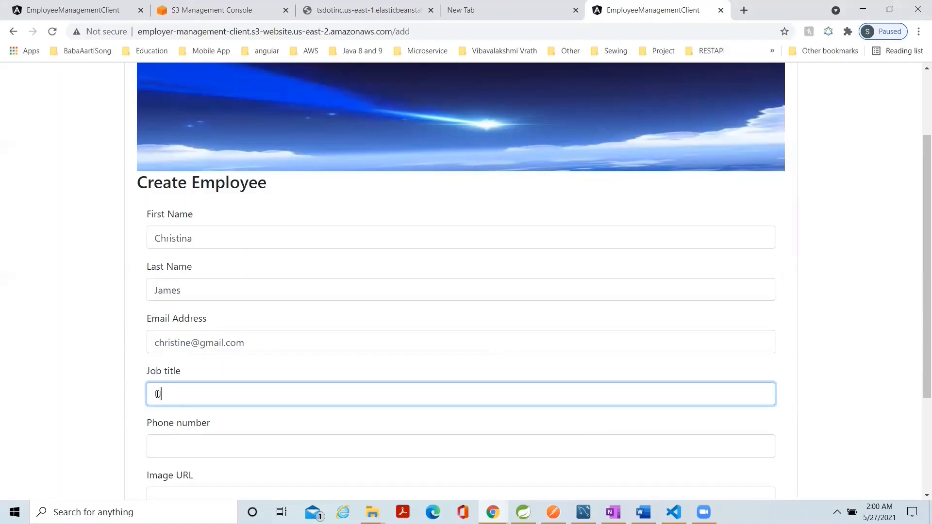
{"action": "type", "text": "UI/UX"}
{"action": "left_click", "coordinate": [164, 447]}
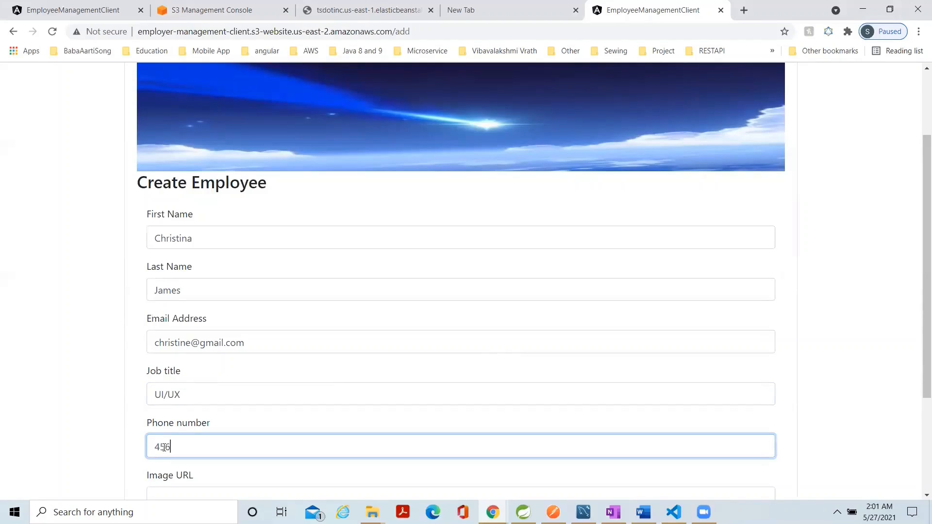
{"action": "left_click", "coordinate": [166, 494]}
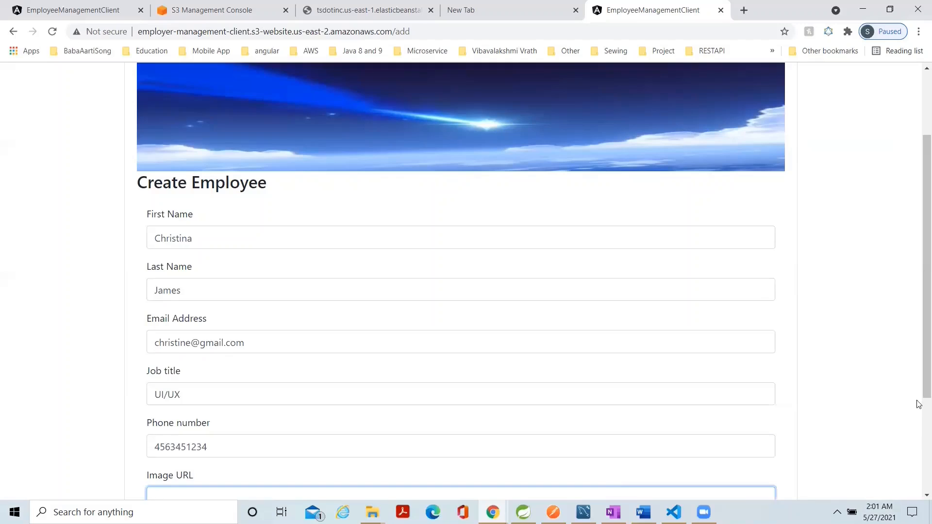
{"action": "left_click_drag", "start_coordinate": [920, 391], "coordinate": [918, 453]}
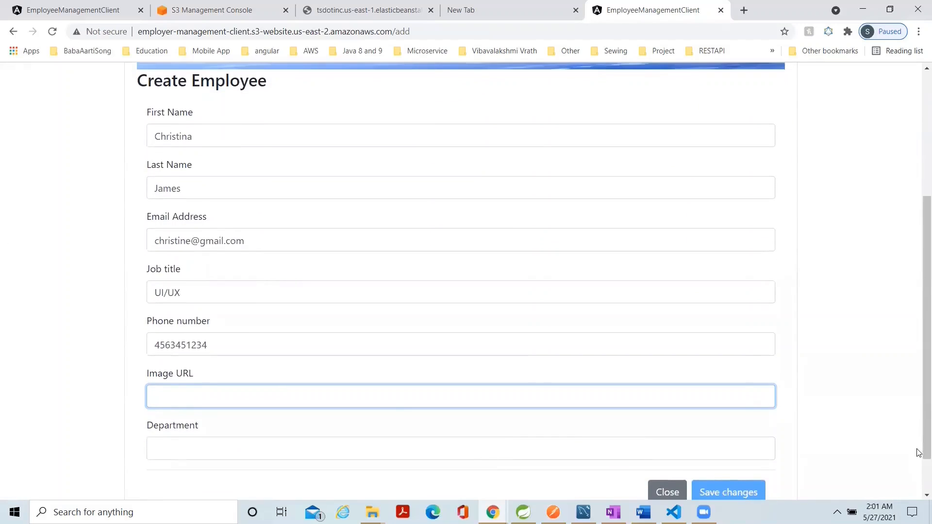
{"action": "type", "text": "https://bootdey.com/img/Content/avatar/avatar6.png"}
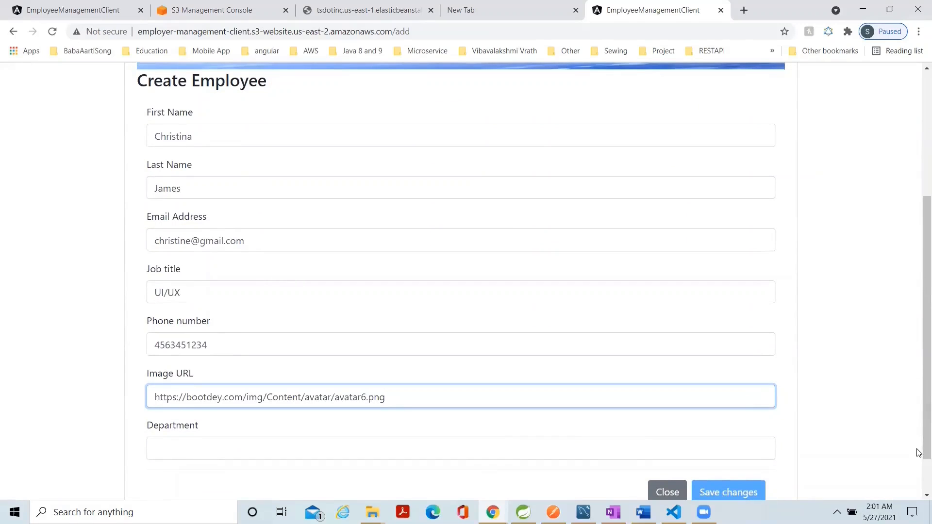
{"action": "key", "text": "BackSpace"}
{"action": "type", "text": "8"}
Set the department to IT, save the employee and reload the employee list.
{"action": "left_click", "coordinate": [209, 447]}
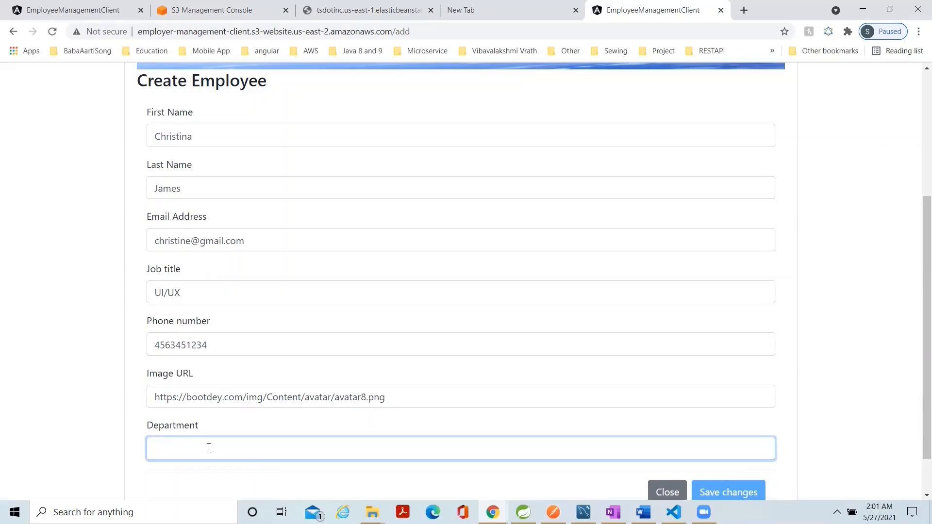
{"action": "type", "text": "IT"}
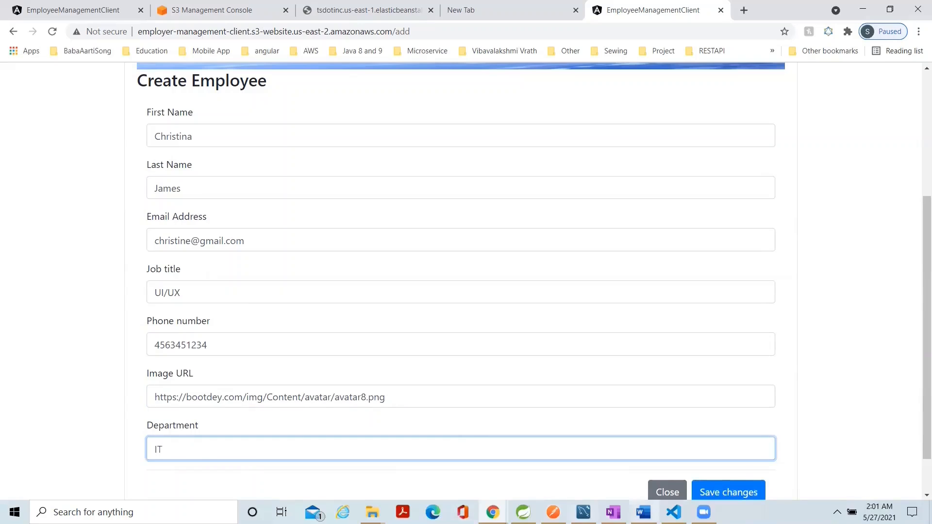
{"action": "left_click", "coordinate": [722, 490]}
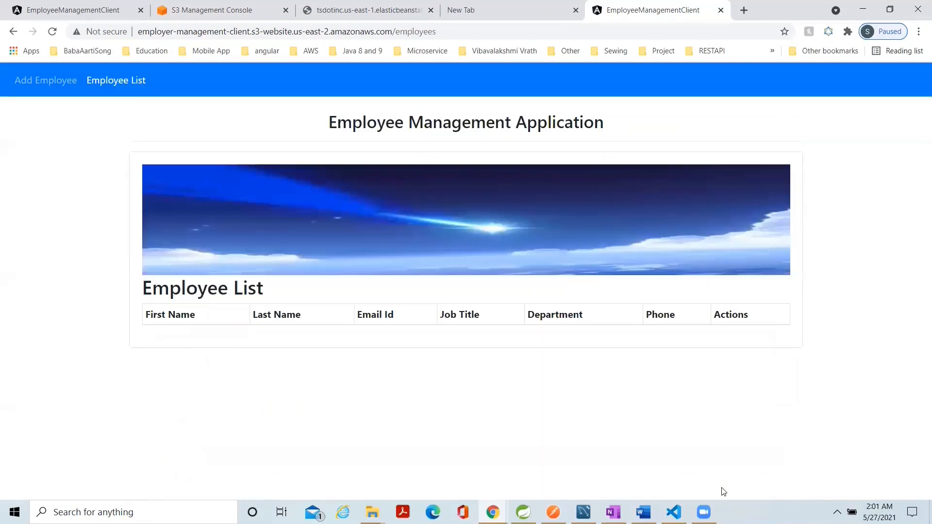
{"action": "left_click", "coordinate": [37, 87]}
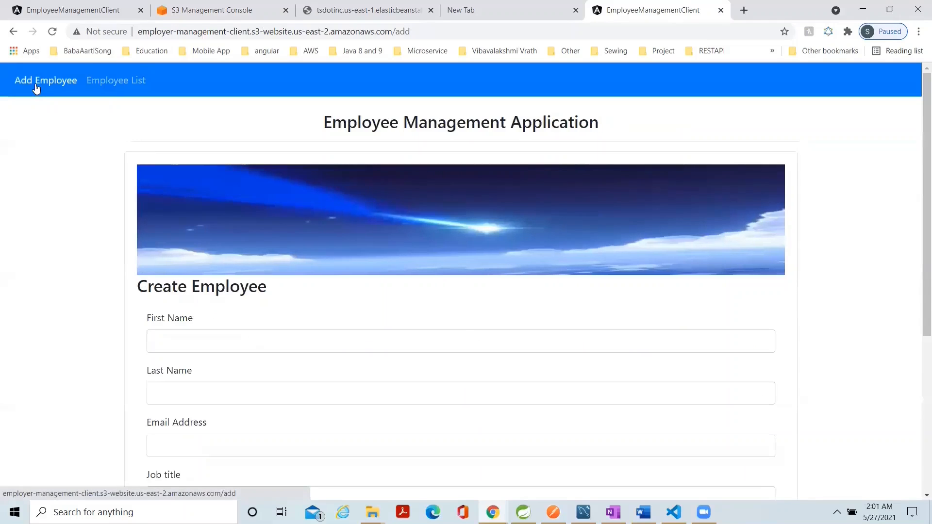
{"action": "left_click", "coordinate": [105, 83]}
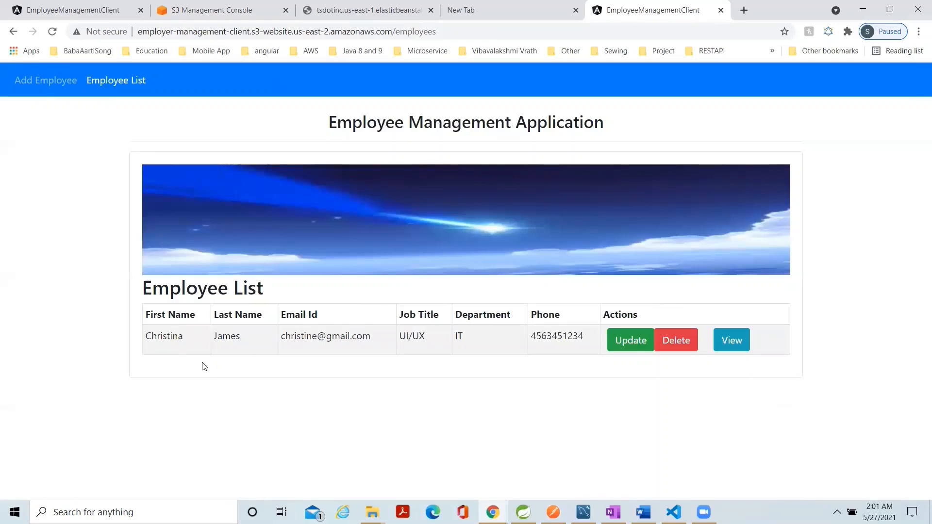
Start a second employee record and enter that employee's first and last name.
{"action": "left_click", "coordinate": [45, 83]}
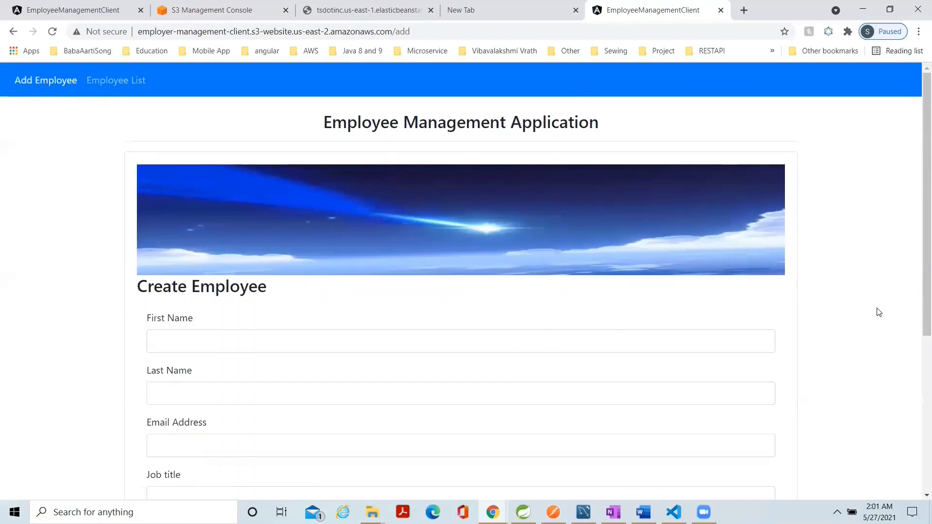
{"action": "left_click_drag", "start_coordinate": [915, 299], "coordinate": [915, 387]}
{"action": "left_click", "coordinate": [230, 199]}
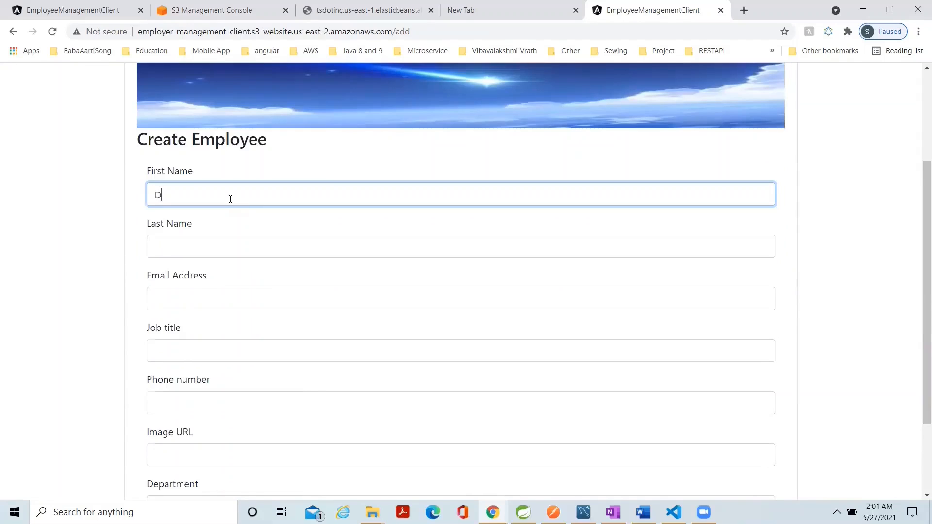
{"action": "left_click", "coordinate": [180, 250]}
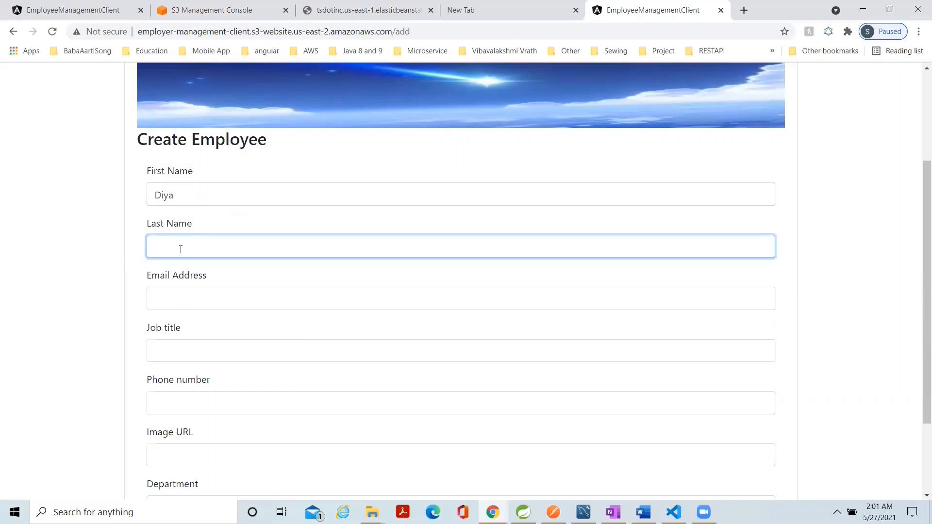
Enter the second employee's e-mail address and set the job title to Developer.
{"action": "left_click", "coordinate": [177, 300]}
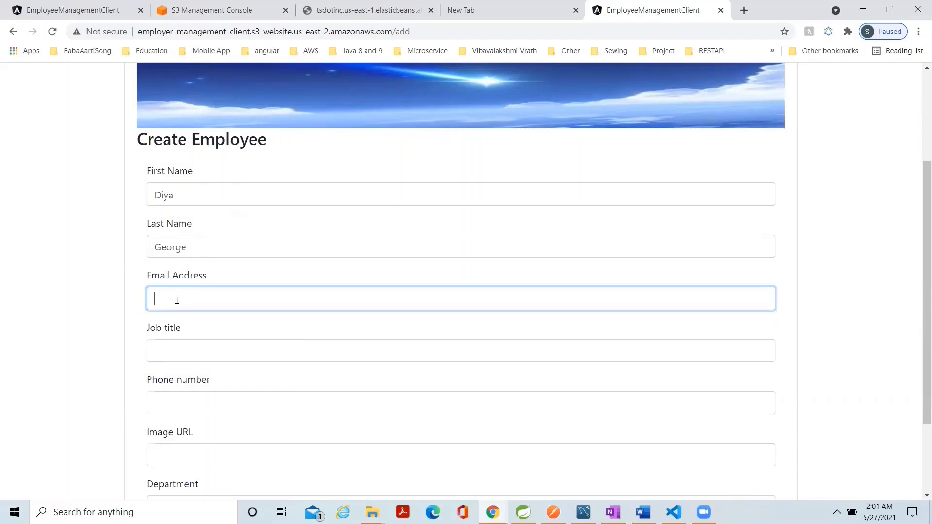
{"action": "left_click", "coordinate": [174, 354]}
{"action": "type", "text": "Dev"}
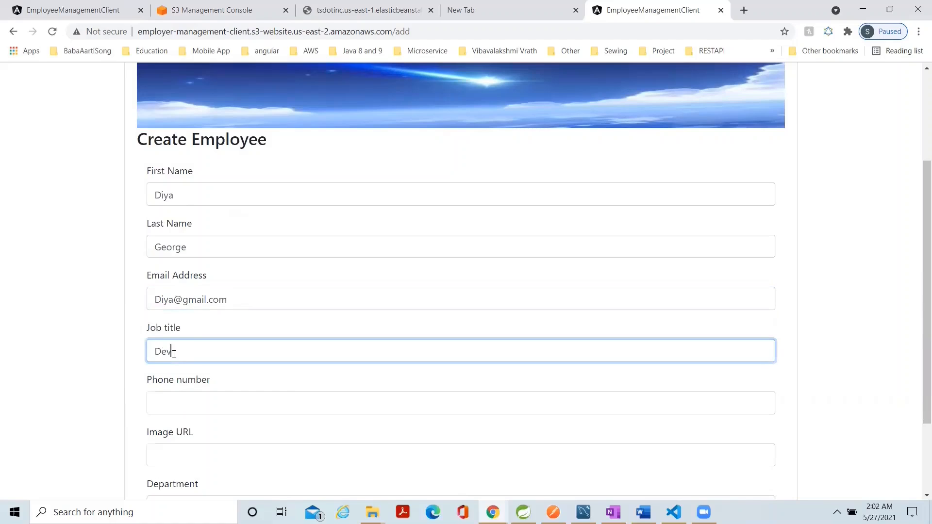
{"action": "type", "text": "eloper"}
{"action": "left_click", "coordinate": [163, 404]}
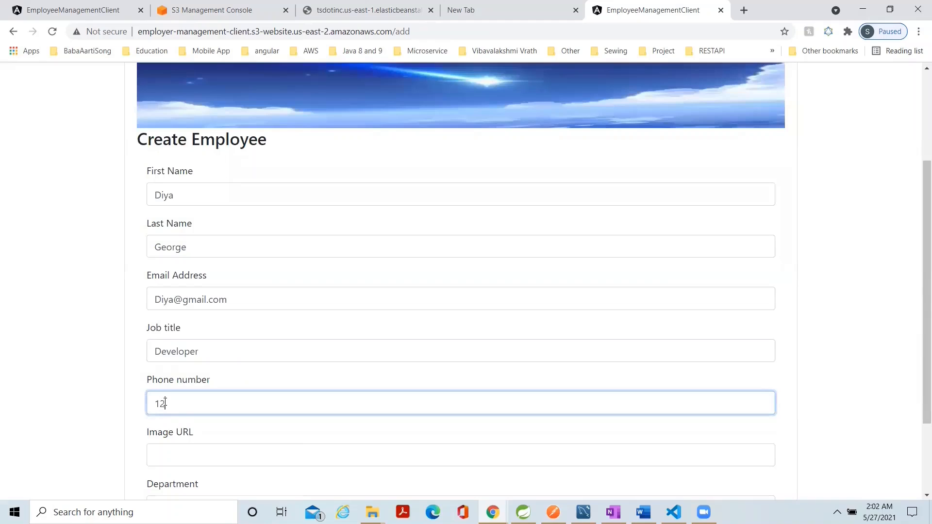
{"action": "left_click", "coordinate": [170, 456]}
{"action": "type", "text": "https://bootdey.com/img/Content/avatar/avatar3.png"}
Assign the second employee to the IT department, save the record and reload the employee list.
{"action": "left_click_drag", "start_coordinate": [917, 400], "coordinate": [918, 402]}
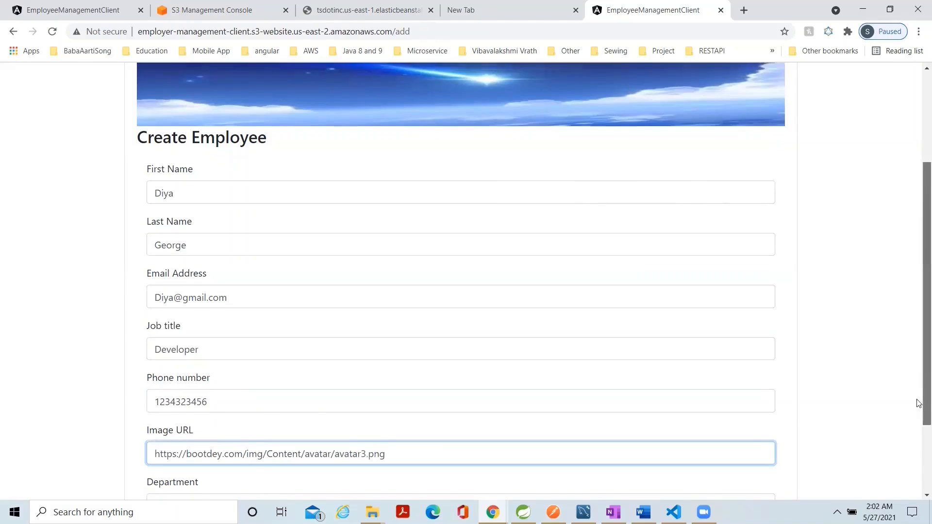
{"action": "scroll", "coordinate": [918, 403], "scroll_direction": "down", "scroll_amount": 2}
{"action": "left_click", "coordinate": [196, 407]}
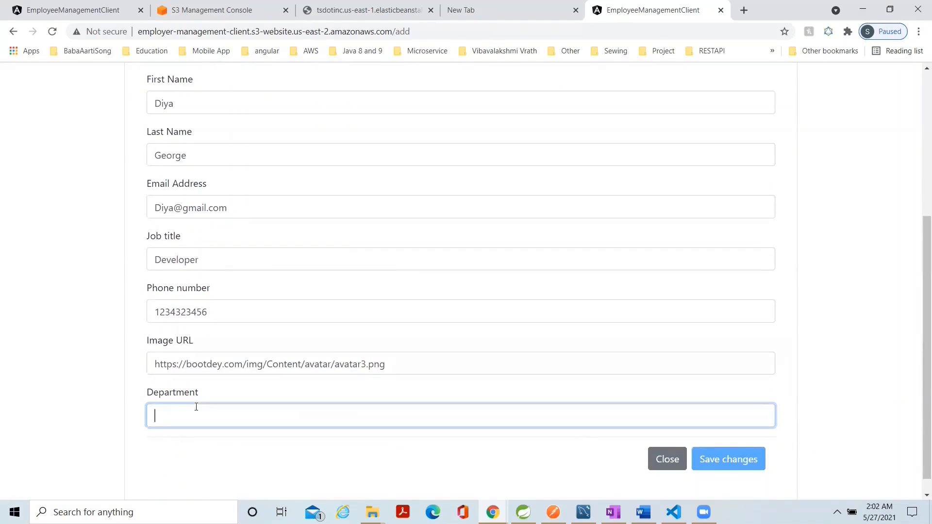
{"action": "type", "text": "IT"}
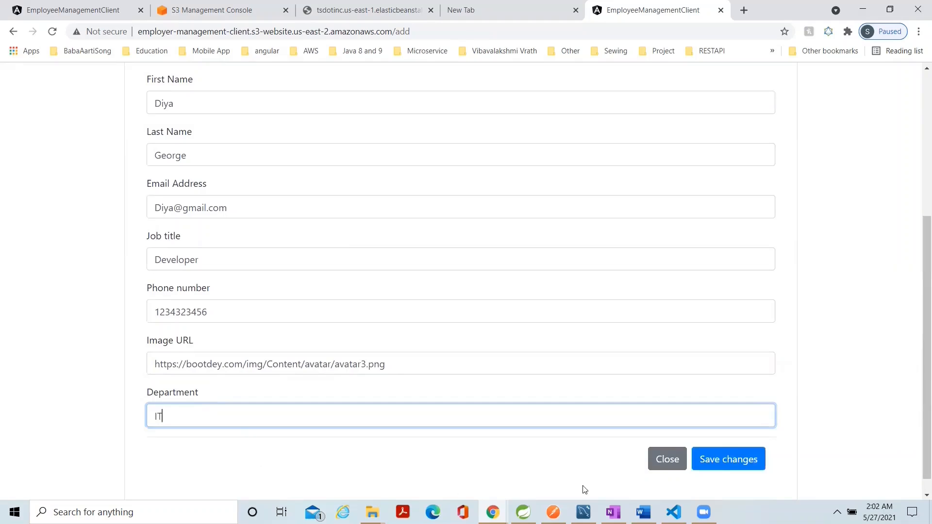
{"action": "left_click", "coordinate": [721, 467]}
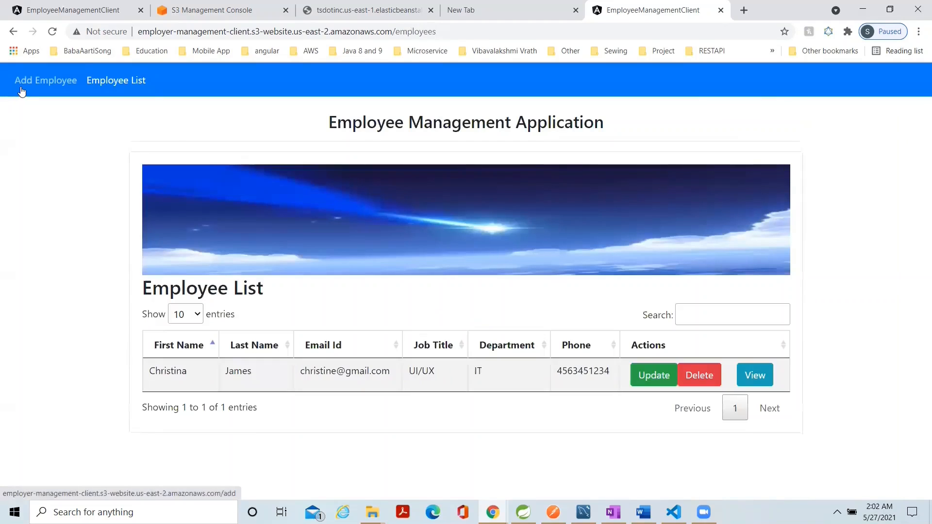
{"action": "left_click", "coordinate": [21, 90]}
{"action": "left_click", "coordinate": [103, 82]}
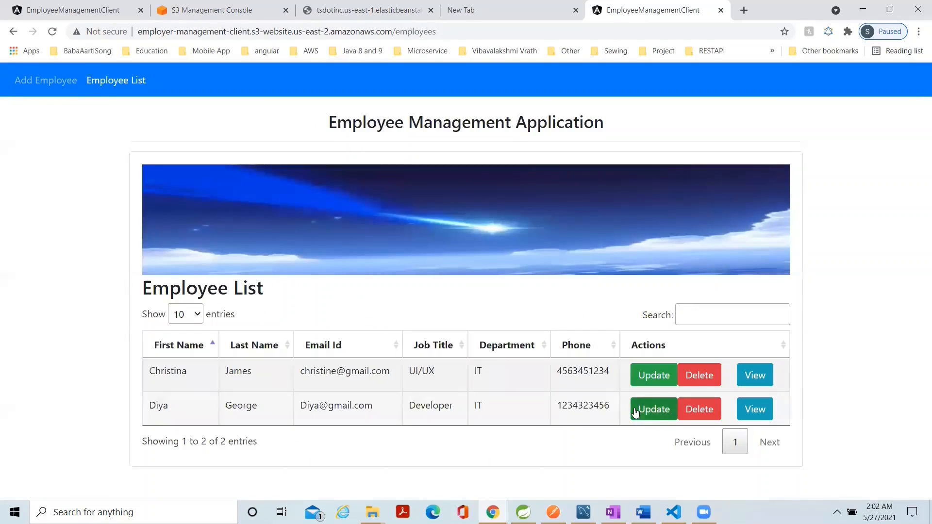
View the details page of the UI/UX employee and return to the employee list.
{"action": "left_click", "coordinate": [753, 375]}
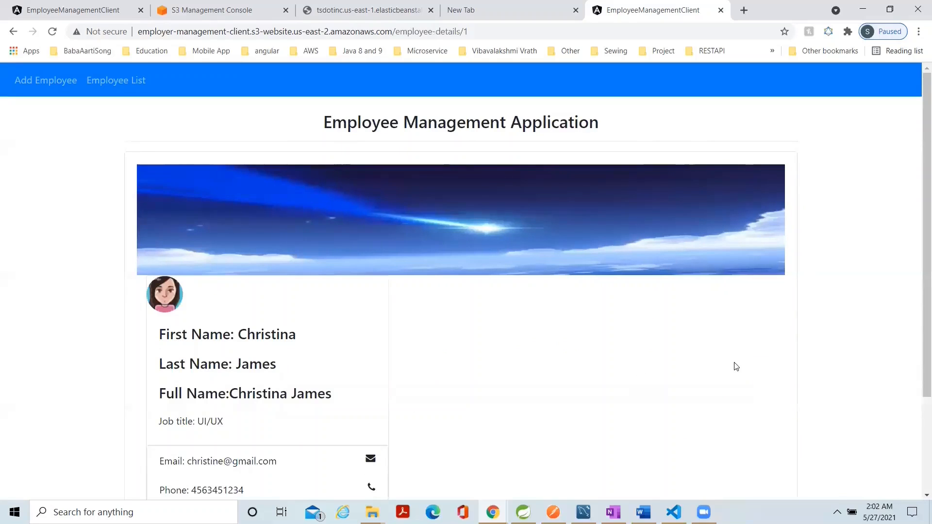
{"action": "left_click_drag", "start_coordinate": [924, 357], "coordinate": [910, 443]}
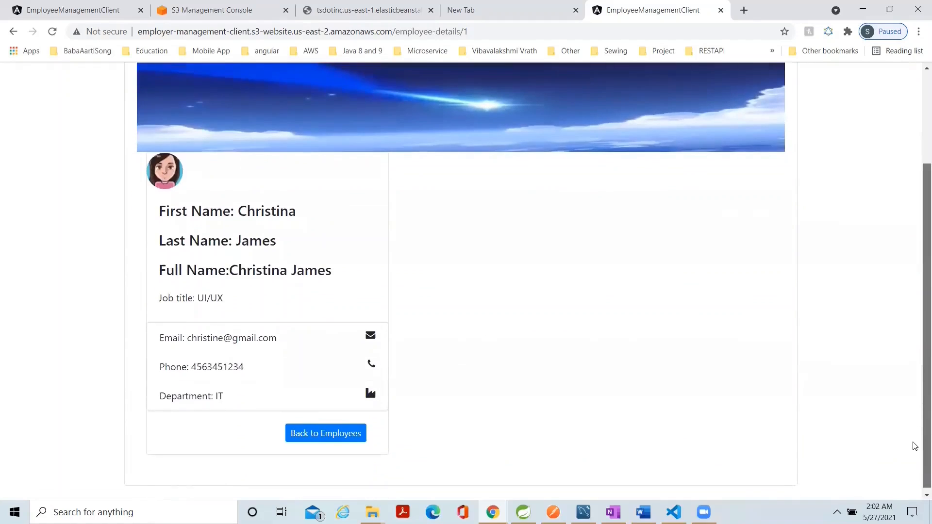
{"action": "left_click", "coordinate": [311, 437]}
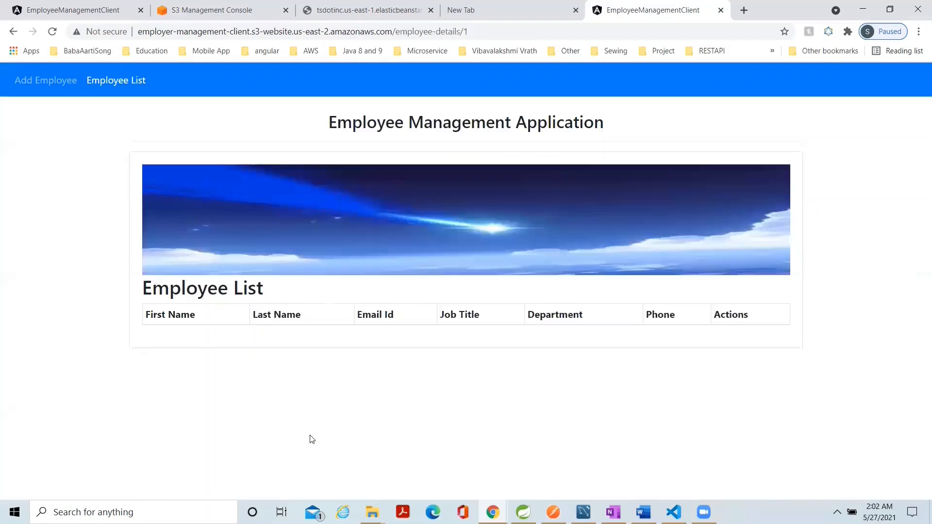
Update the UI/UX employee with a new last name and a matching e-mail address, and submit the changes.
{"action": "left_click", "coordinate": [655, 380]}
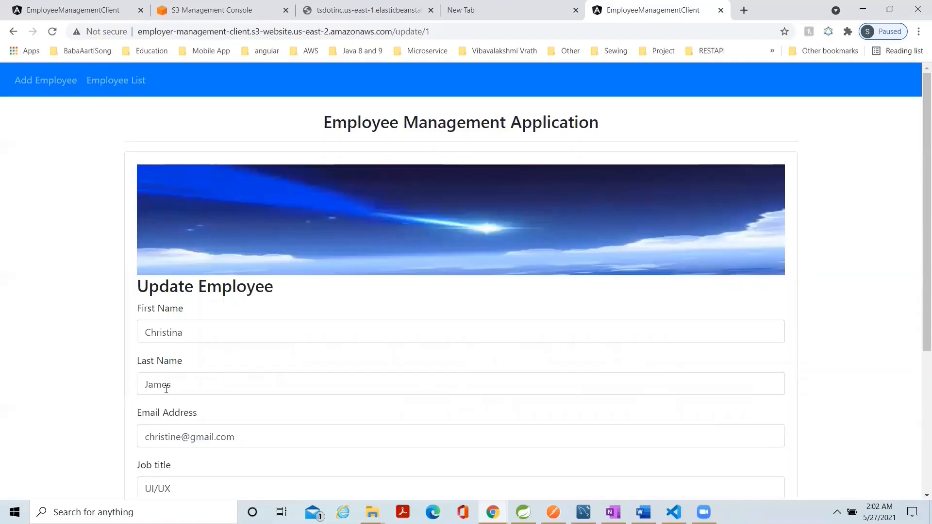
{"action": "double_click", "coordinate": [163, 388]}
{"action": "type", "text": "S"}
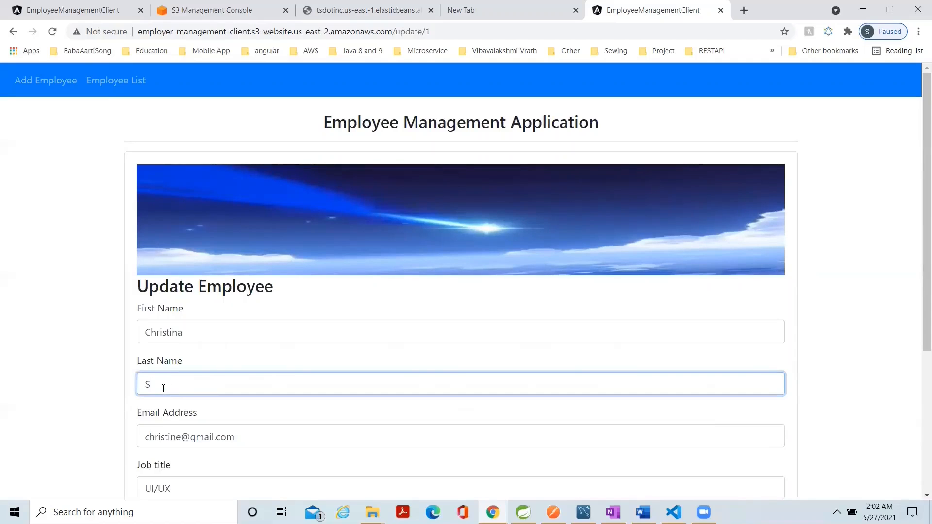
{"action": "type", "text": "teve"}
{"action": "left_click", "coordinate": [181, 437]}
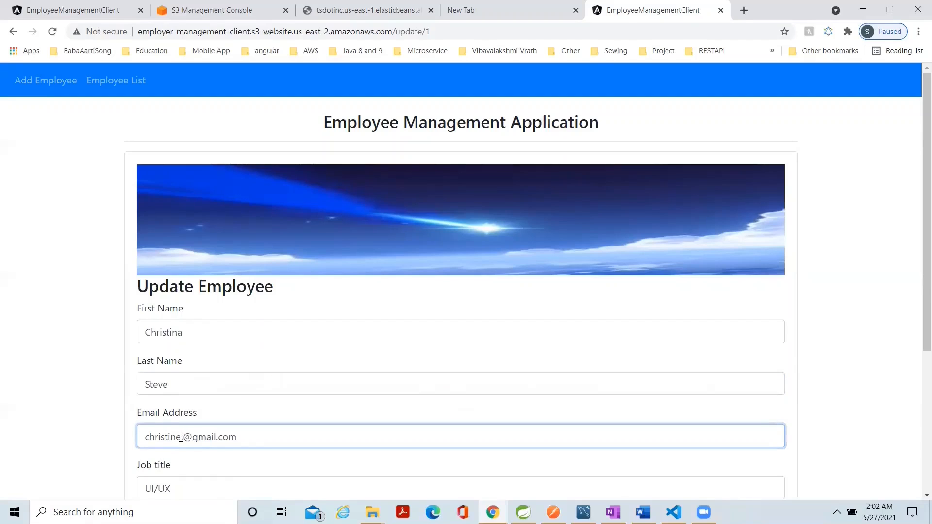
{"action": "type", "text": ".steve"}
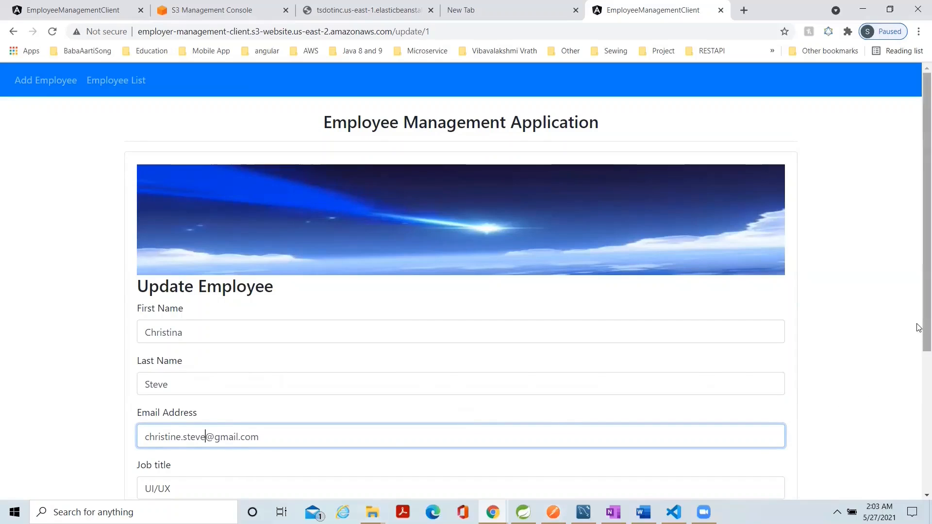
{"action": "left_click_drag", "start_coordinate": [917, 324], "coordinate": [903, 466]}
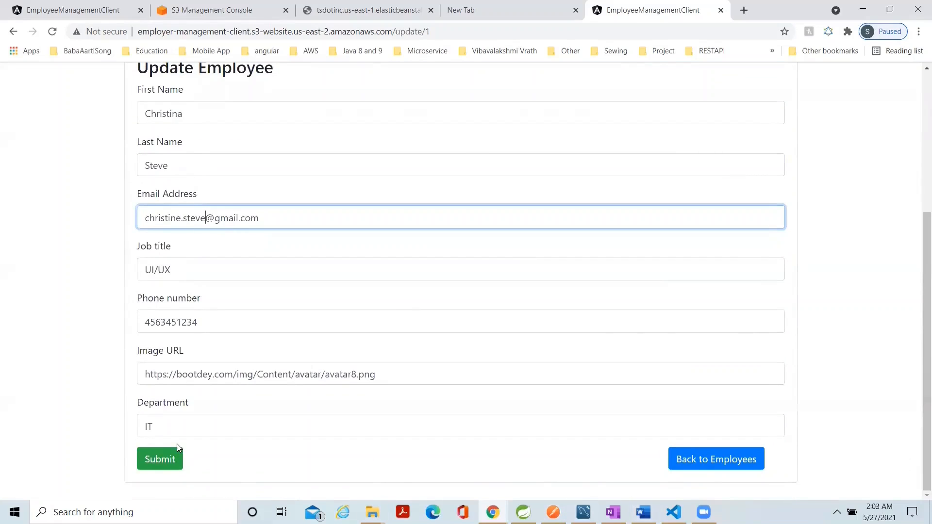
{"action": "left_click", "coordinate": [169, 459]}
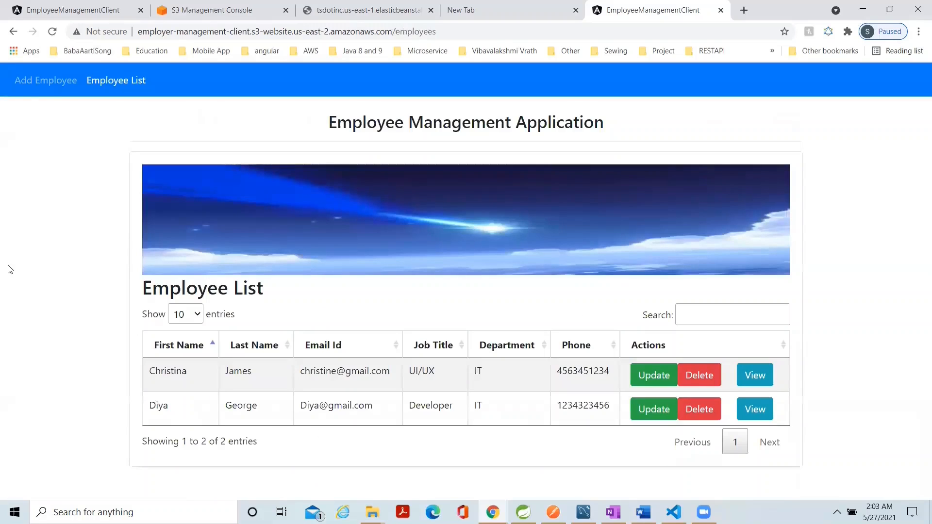
Reload the employee list and delete the UI/UX employee.
{"action": "left_click", "coordinate": [37, 82]}
{"action": "left_click", "coordinate": [99, 84]}
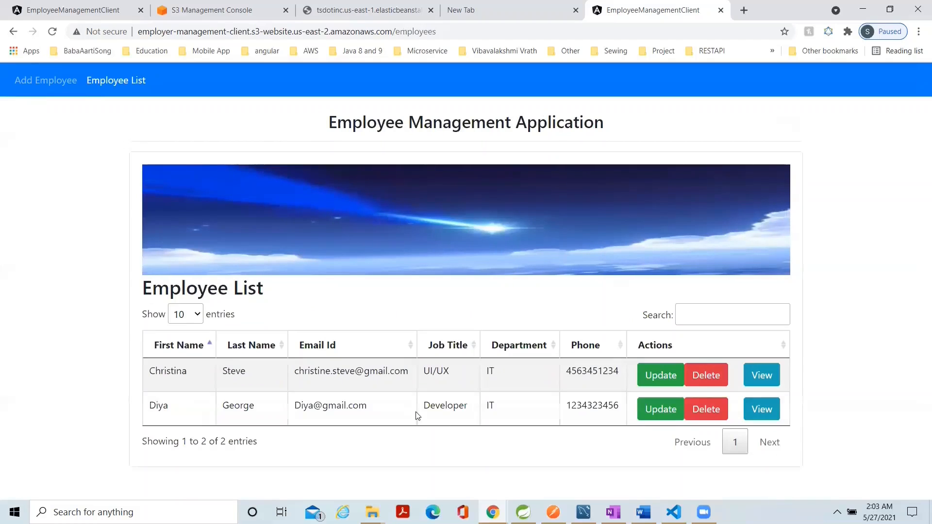
{"action": "left_click", "coordinate": [707, 379]}
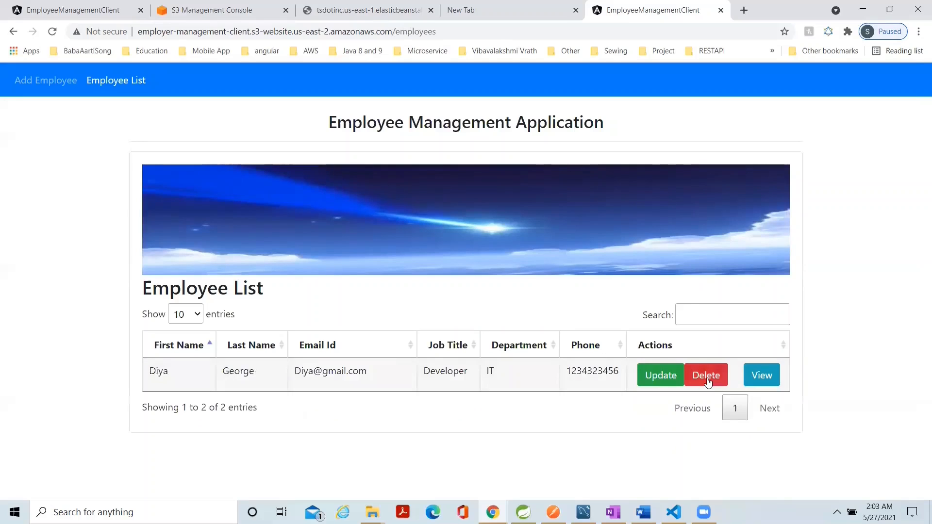